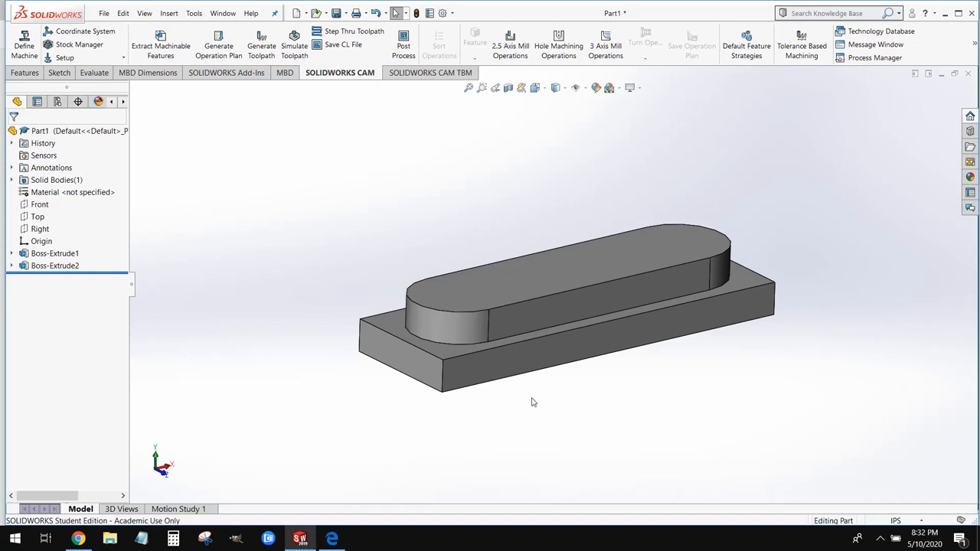
{"action": "middle_click_drag", "start_coordinate": [558, 408], "coordinate": [624, 361]}
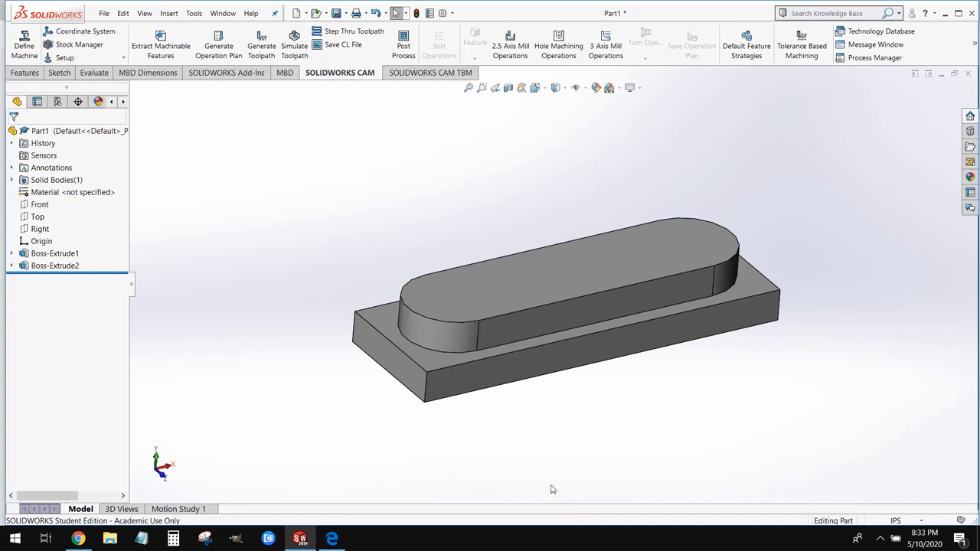
{"action": "middle_click_drag", "start_coordinate": [552, 488], "coordinate": [540, 441]}
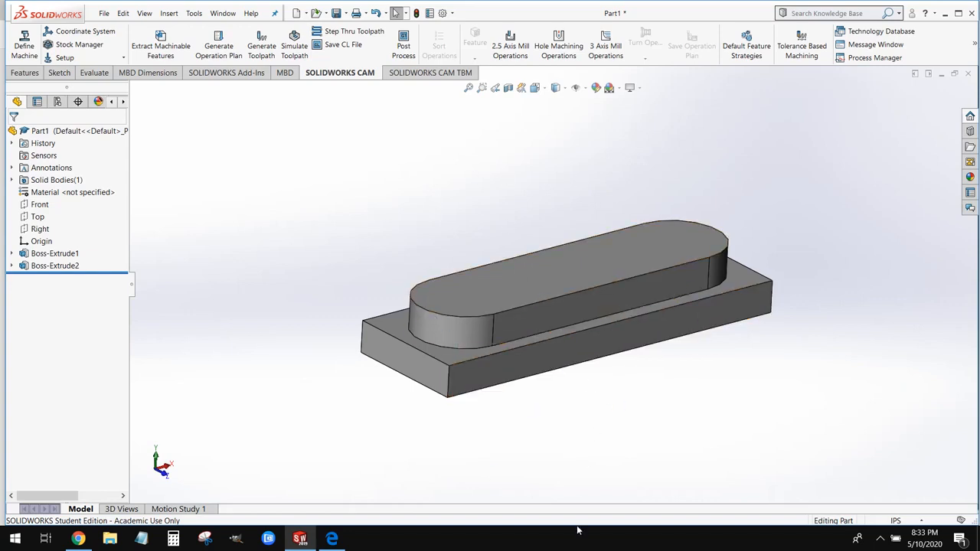
Step: Put the finished example part aside and create a new part document with units in IPS (inch, pound, second)
{"action": "left_click", "coordinate": [940, 73]}
{"action": "left_click", "coordinate": [103, 13]}
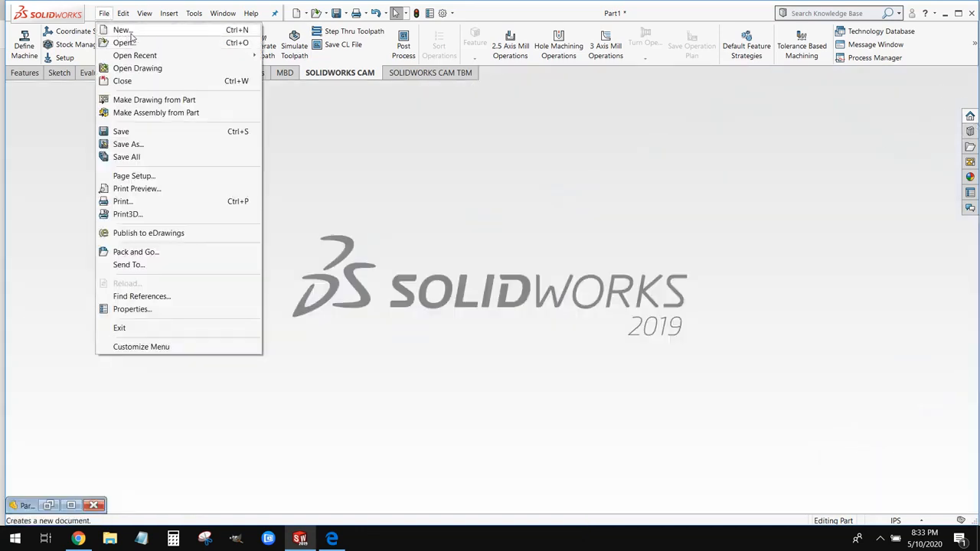
{"action": "left_click", "coordinate": [127, 30]}
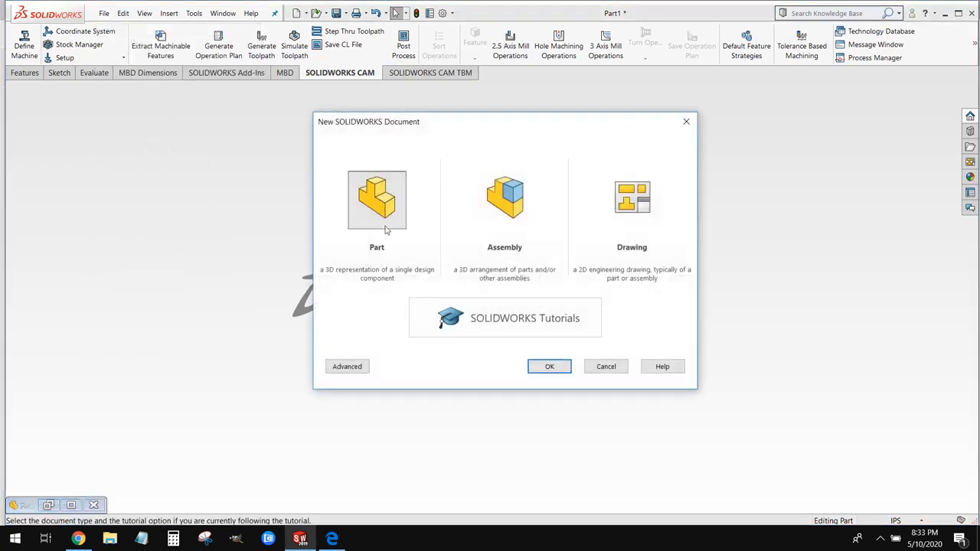
{"action": "left_click", "coordinate": [387, 231]}
{"action": "left_click", "coordinate": [541, 365]}
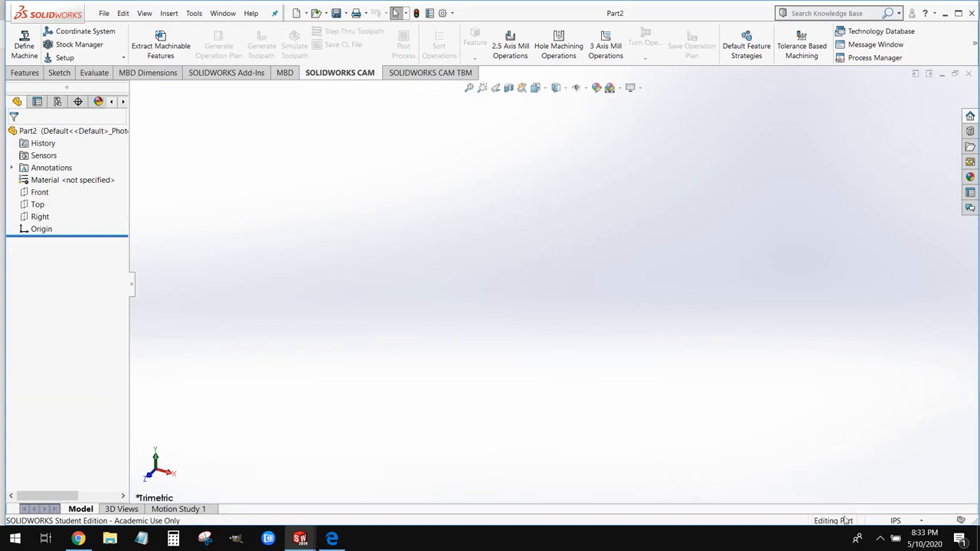
{"action": "left_click", "coordinate": [891, 521]}
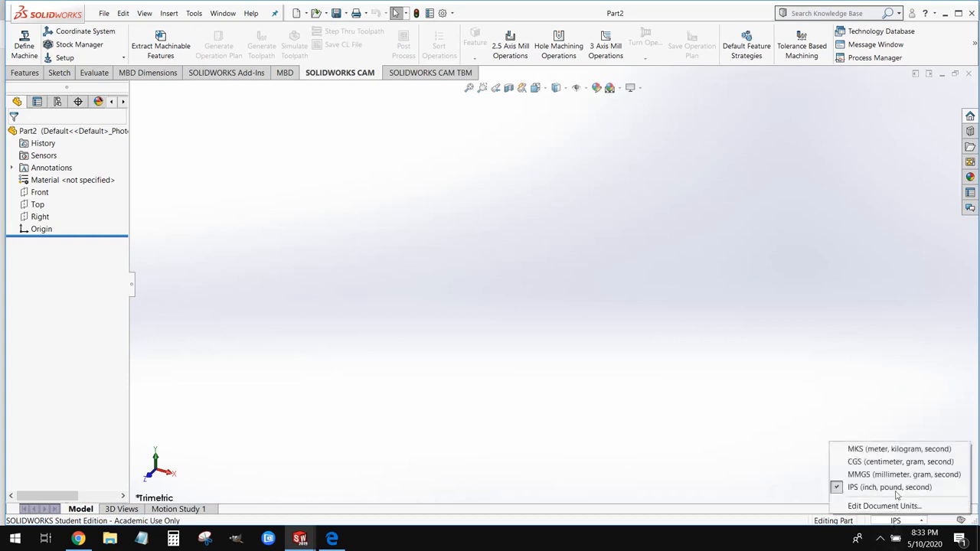
{"action": "left_click", "coordinate": [869, 487]}
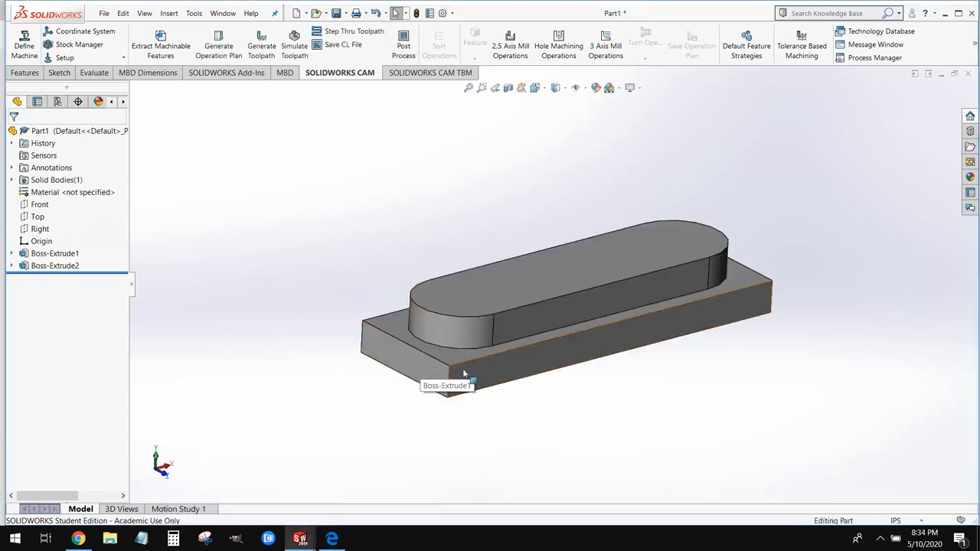
Step: Start a sketch on the new part's Top plane and draw a center rectangle from the origin, about 12.2 by 3.1 in
{"action": "left_click", "coordinate": [933, 75]}
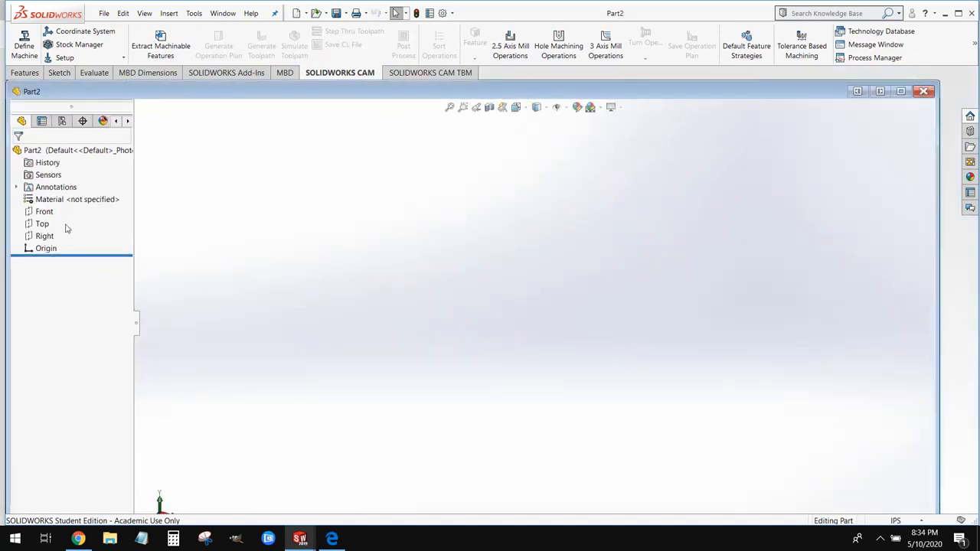
{"action": "right_click", "coordinate": [43, 223]}
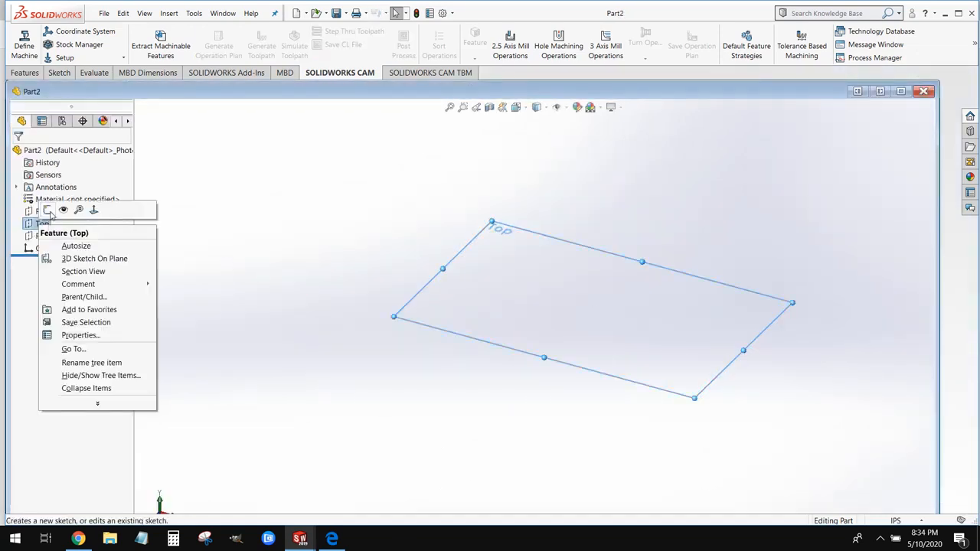
{"action": "left_click", "coordinate": [48, 210]}
{"action": "left_click", "coordinate": [900, 91]}
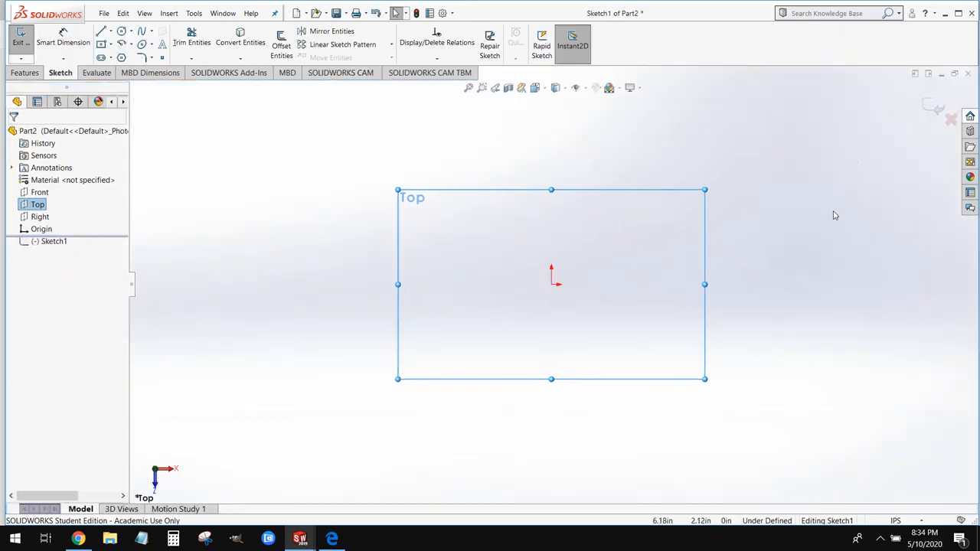
{"action": "left_click", "coordinate": [99, 47]}
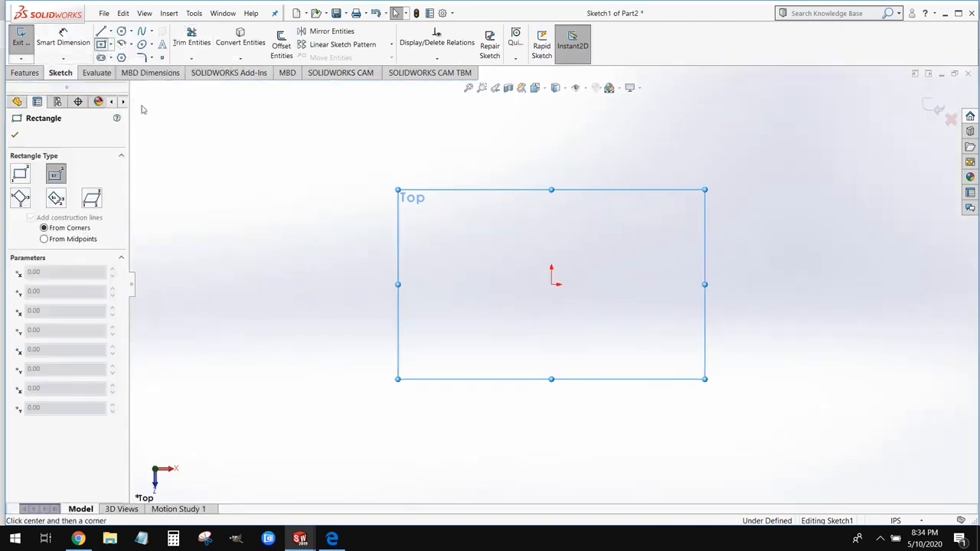
{"action": "left_click", "coordinate": [552, 284]}
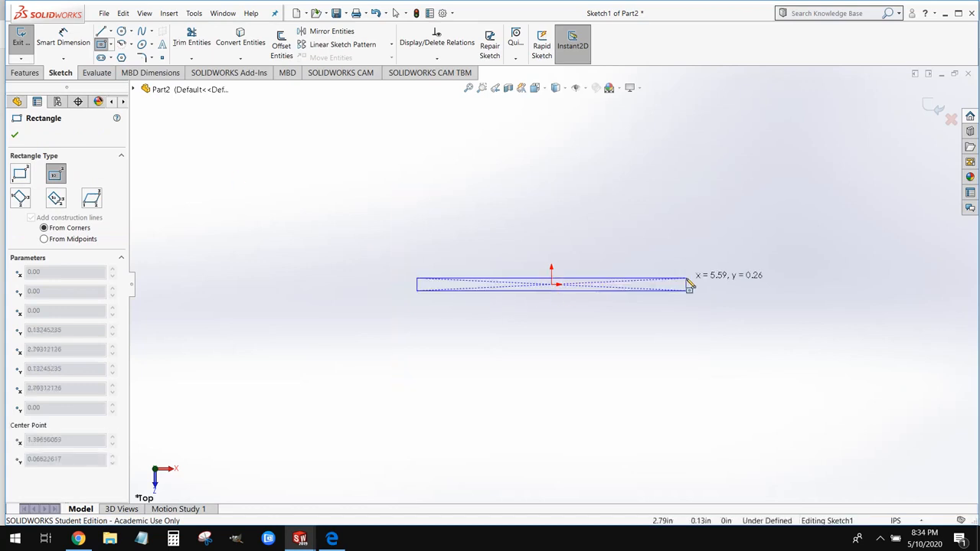
{"action": "left_click", "coordinate": [846, 211]}
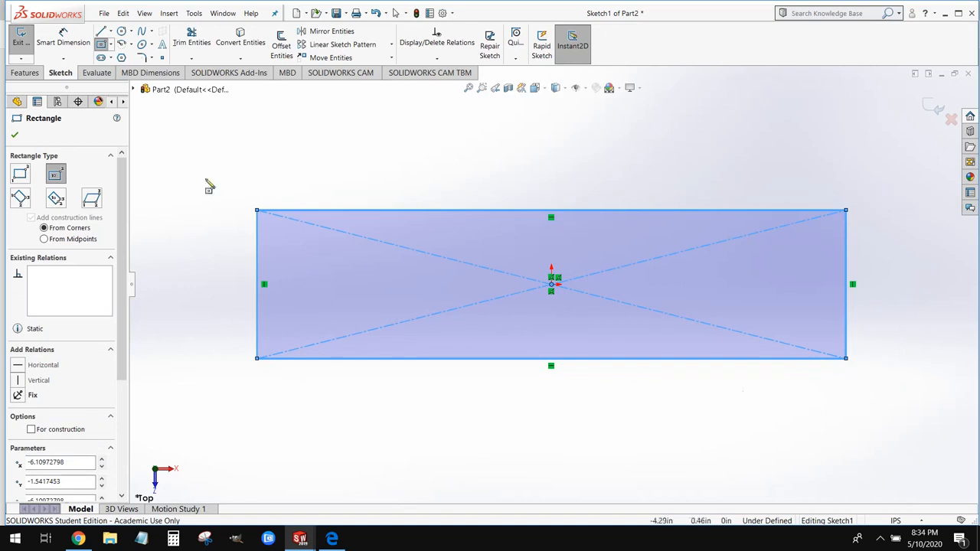
Step: Dimension the rectangle to 6 in long and 2 in wide
{"action": "left_click", "coordinate": [63, 33]}
{"action": "left_click", "coordinate": [398, 212]}
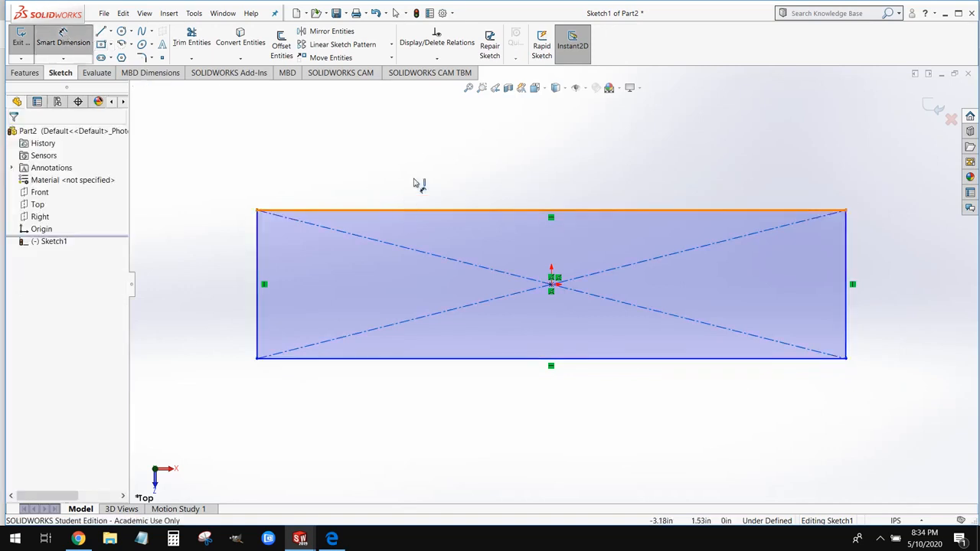
{"action": "left_click", "coordinate": [429, 163]}
{"action": "type", "text": "6"}
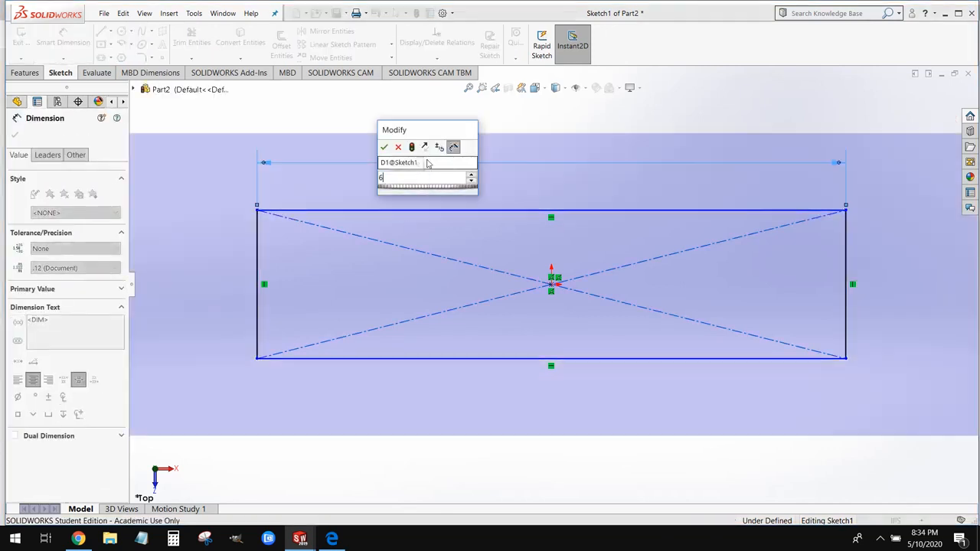
{"action": "key", "text": "Return"}
{"action": "left_click", "coordinate": [259, 268]}
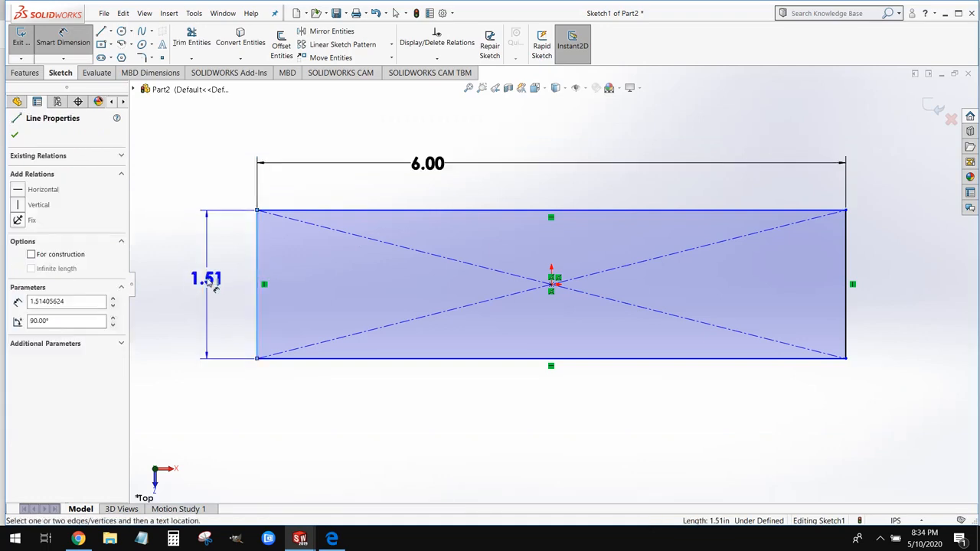
{"action": "left_click", "coordinate": [202, 277]}
{"action": "type", "text": "2"}
{"action": "key", "text": "Return"}
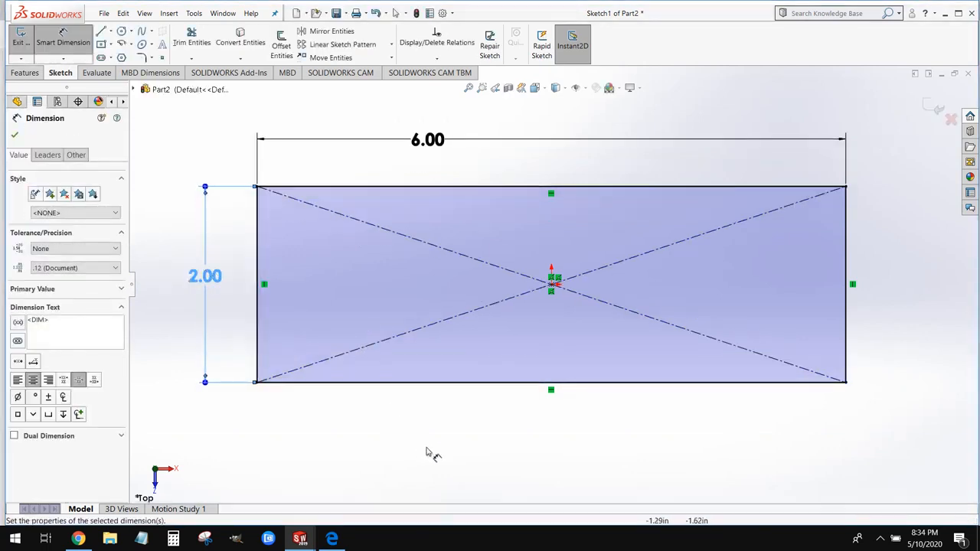
Step: Extrude the rectangle as a boss with a blind depth of 0.5 in
{"action": "mouse_move", "coordinate": [426, 464]}
{"action": "middle_mouse_down"}
{"action": "mouse_move", "coordinate": [448, 280]}
{"action": "mouse_move", "coordinate": [473, 367]}
{"action": "mouse_move", "coordinate": [470, 295]}
{"action": "mouse_move", "coordinate": [454, 321]}
{"action": "middle_mouse_up"}
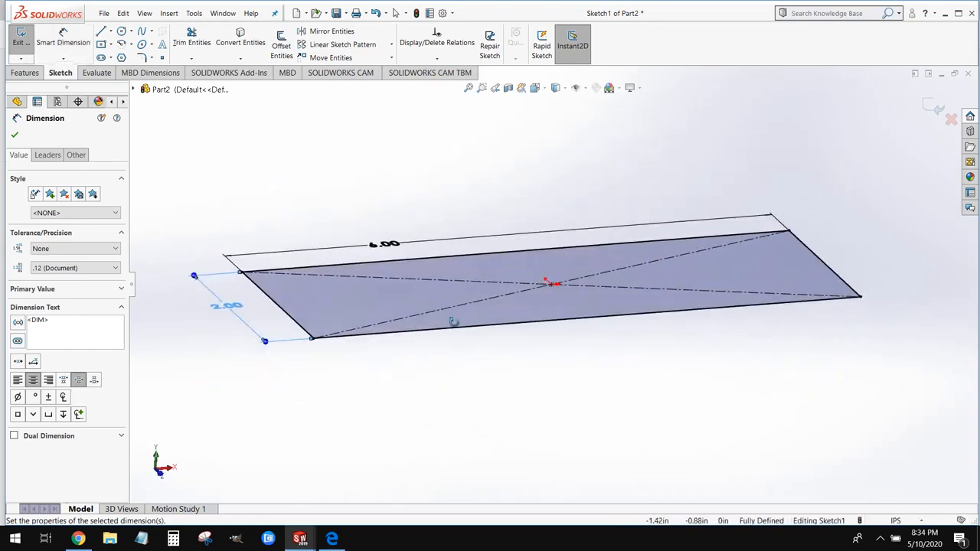
{"action": "left_click", "coordinate": [23, 74]}
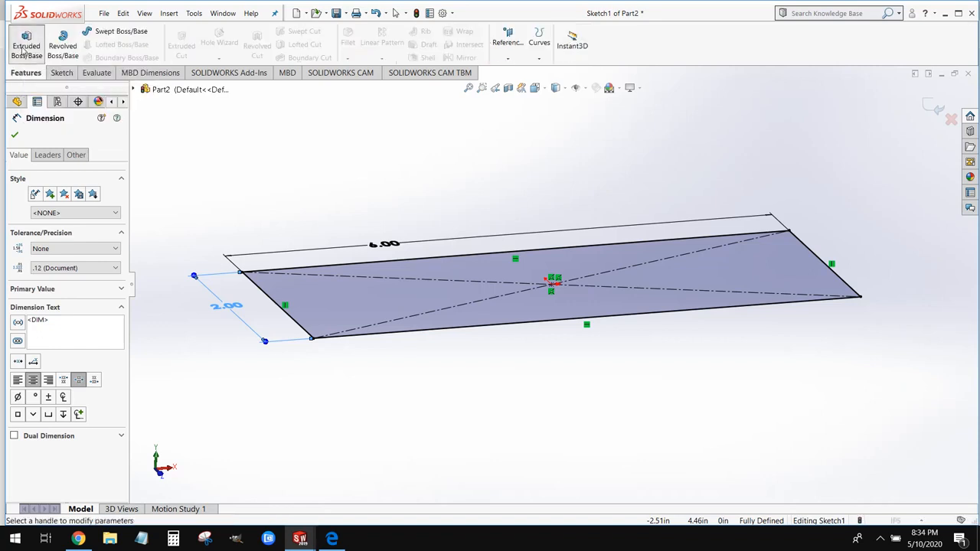
{"action": "left_click", "coordinate": [24, 50]}
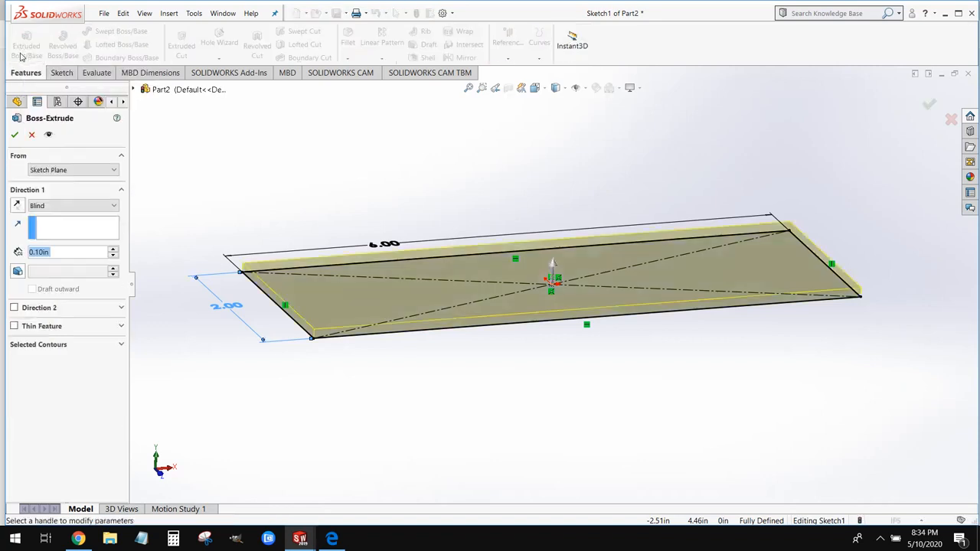
{"action": "type", "text": ".5"}
{"action": "key", "text": "Return"}
{"action": "key", "text": "Return"}
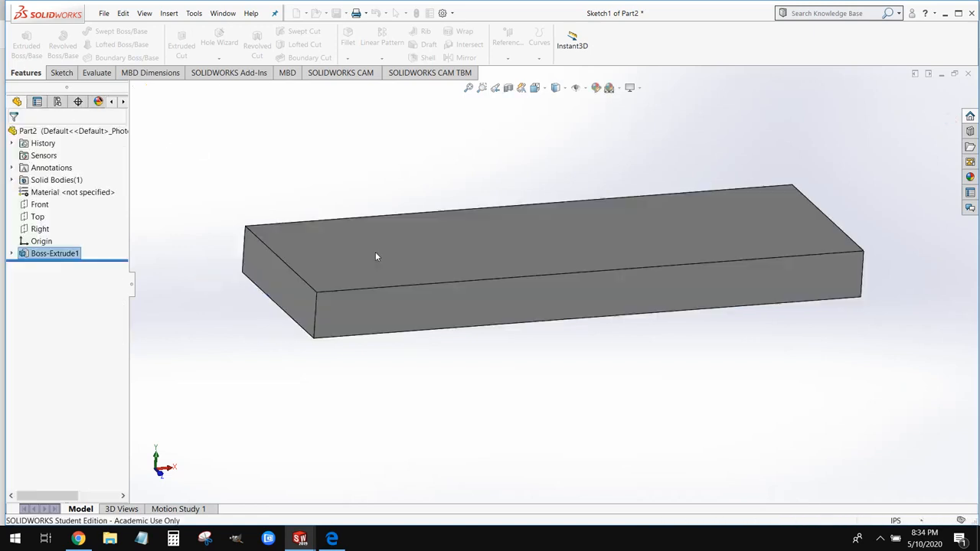
Step: Start a new sketch on the large top face of the extruded block
{"action": "mouse_move", "coordinate": [529, 416]}
{"action": "middle_mouse_down"}
{"action": "mouse_move", "coordinate": [562, 339]}
{"action": "mouse_move", "coordinate": [524, 378]}
{"action": "mouse_move", "coordinate": [536, 398]}
{"action": "middle_mouse_up"}
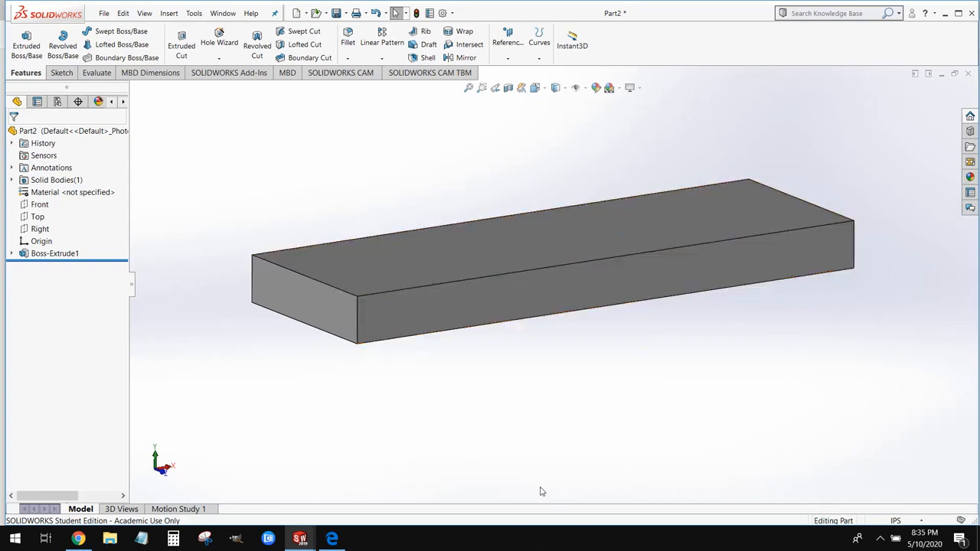
{"action": "middle_click_drag", "start_coordinate": [576, 391], "coordinate": [560, 411]}
{"action": "left_click", "coordinate": [431, 258]}
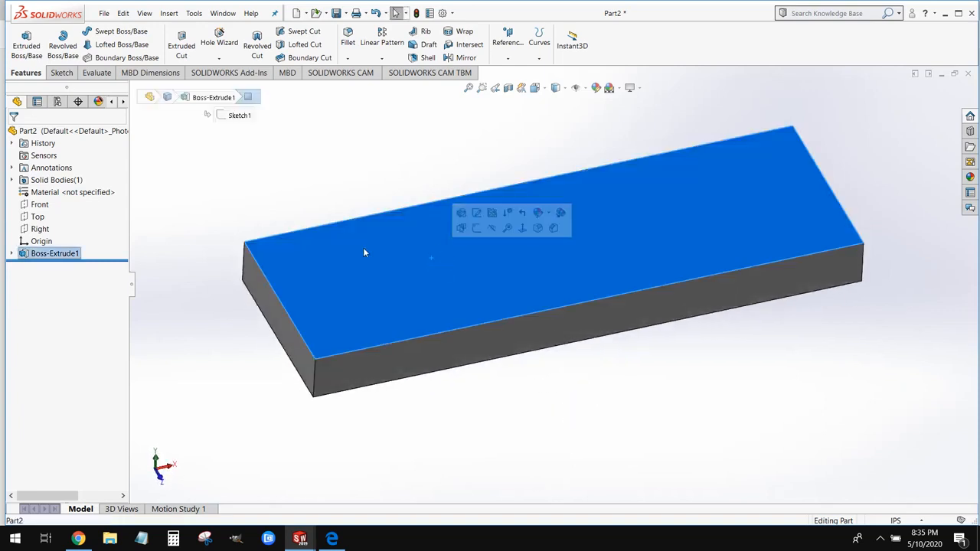
{"action": "right_click", "coordinate": [425, 262]}
{"action": "left_click", "coordinate": [449, 257]}
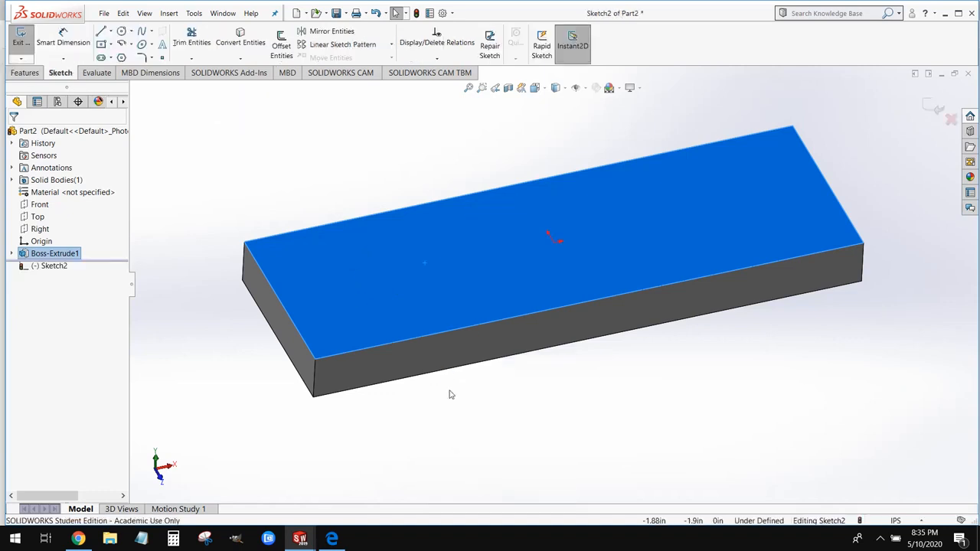
Step: Sketch a centerpoint straight slot from the origin along the block's length, about 4.24 in between centers and 1.42 in wide
{"action": "left_click", "coordinate": [101, 59]}
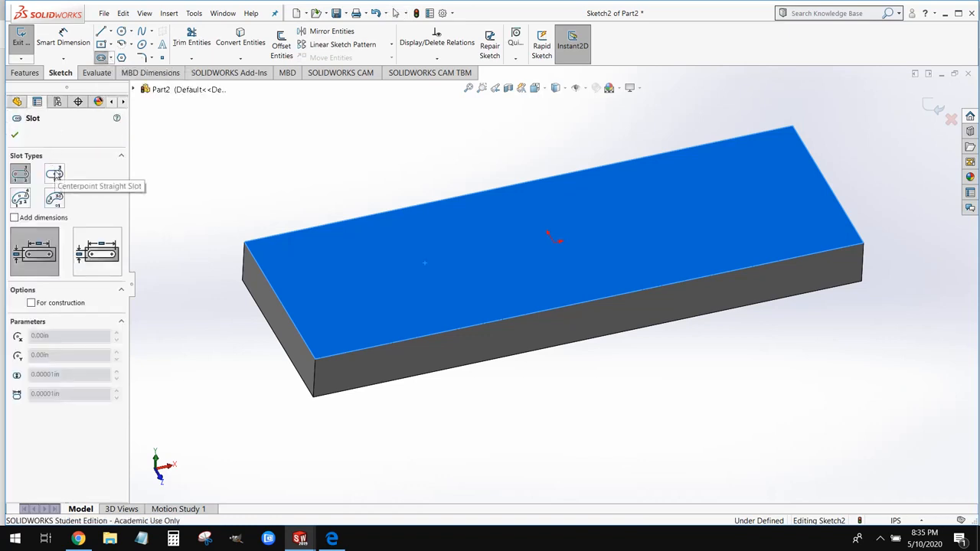
{"action": "left_click", "coordinate": [54, 175]}
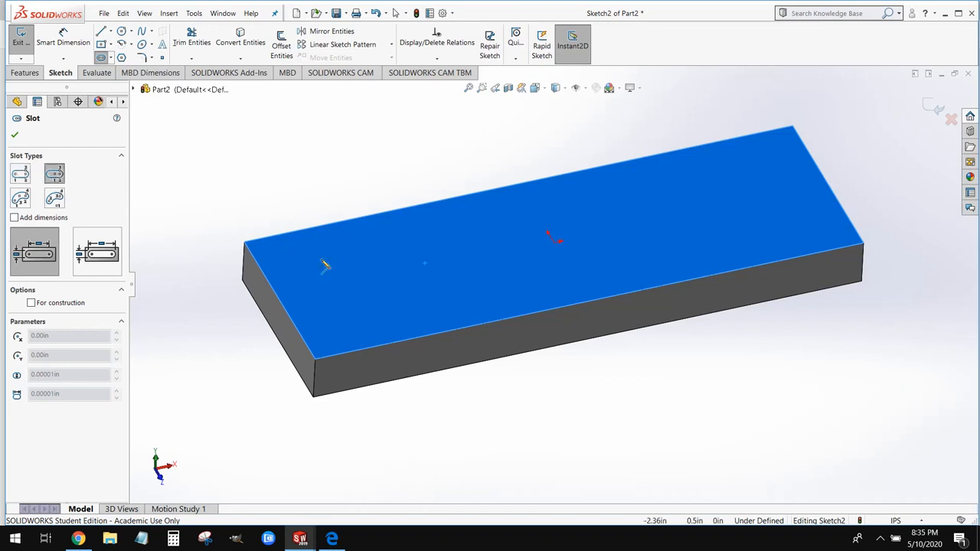
{"action": "left_click", "coordinate": [556, 242]}
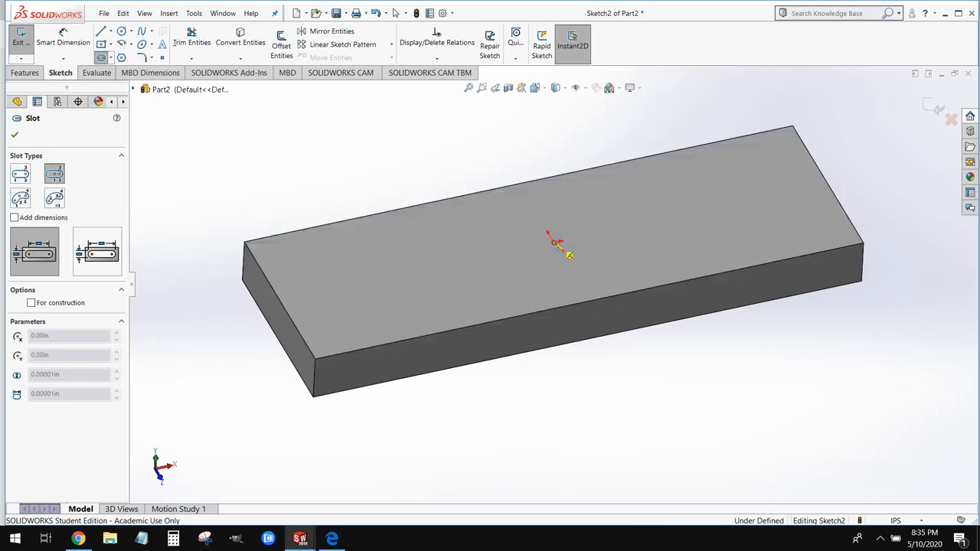
{"action": "left_click", "coordinate": [361, 284]}
{"action": "left_click", "coordinate": [335, 242]}
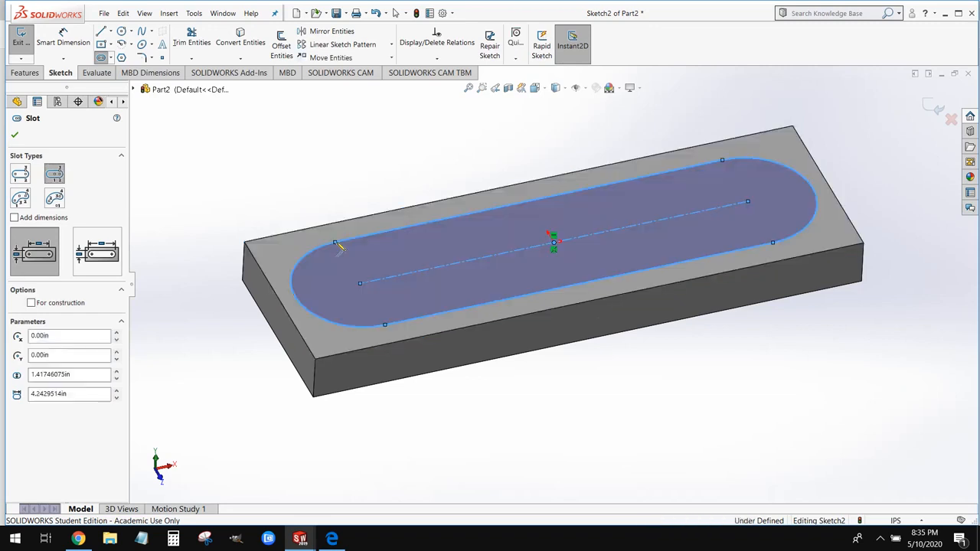
Step: Dimension the distance between the slot's two arc centers to 4 in
{"action": "mouse_move", "coordinate": [687, 335]}
{"action": "middle_mouse_down"}
{"action": "mouse_move", "coordinate": [651, 394]}
{"action": "mouse_move", "coordinate": [702, 401]}
{"action": "mouse_move", "coordinate": [699, 454]}
{"action": "mouse_move", "coordinate": [695, 444]}
{"action": "middle_mouse_up"}
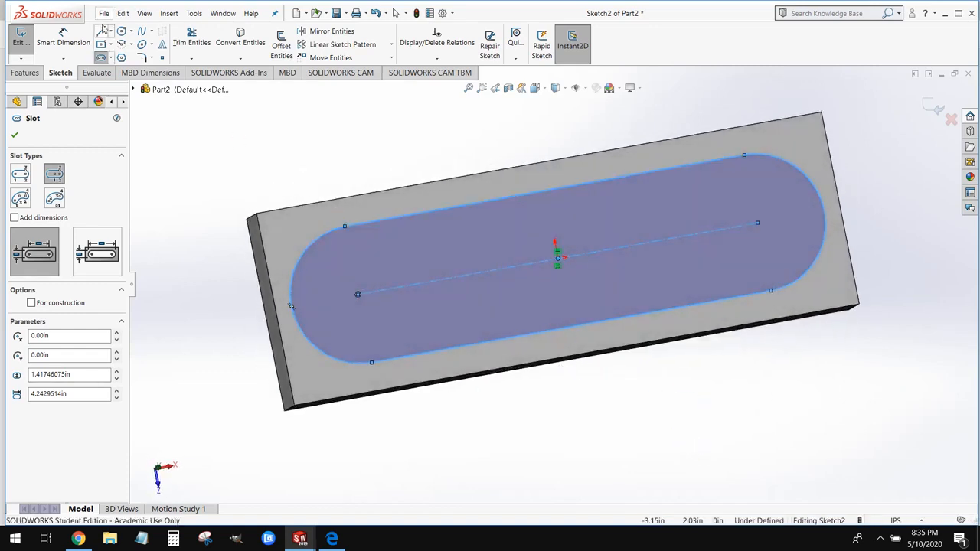
{"action": "left_click", "coordinate": [63, 36]}
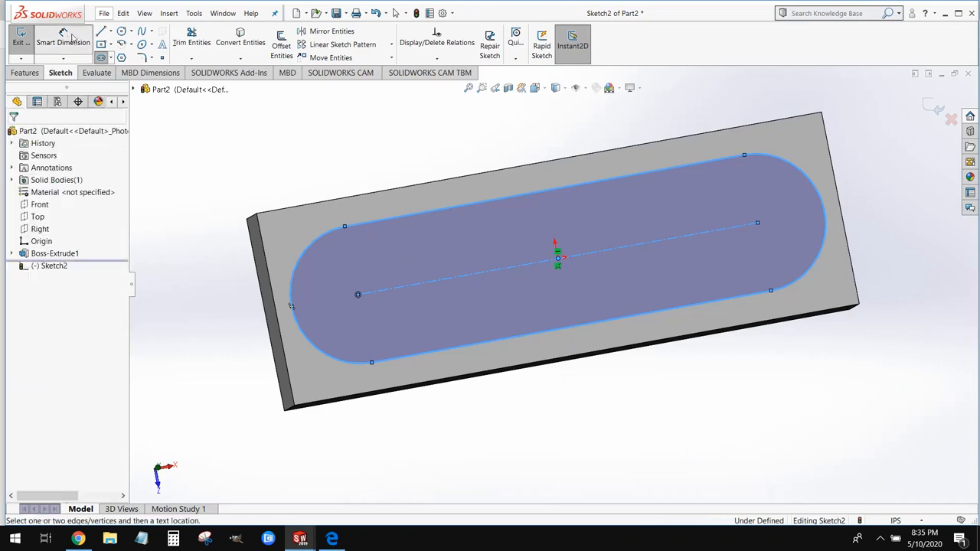
{"action": "left_click", "coordinate": [358, 295]}
{"action": "left_click", "coordinate": [760, 231]}
{"action": "scroll", "coordinate": [744, 212], "scroll_direction": "up", "scroll_amount": 2}
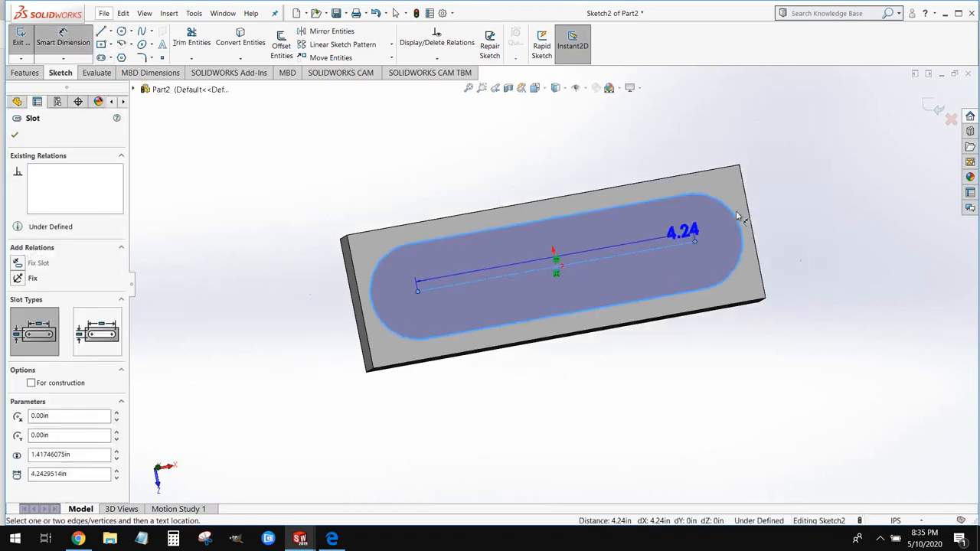
{"action": "left_click", "coordinate": [533, 145]}
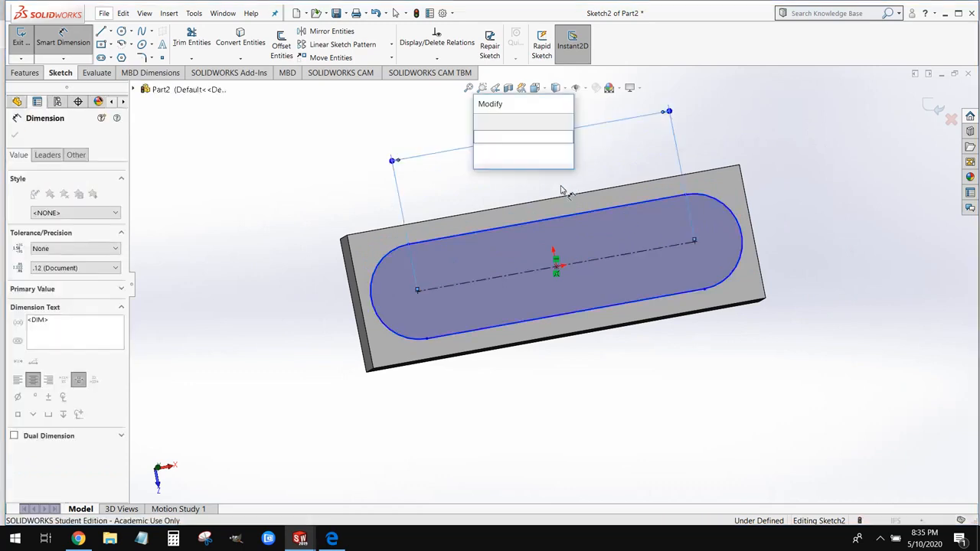
{"action": "type", "text": "4"}
{"action": "key", "text": "Return"}
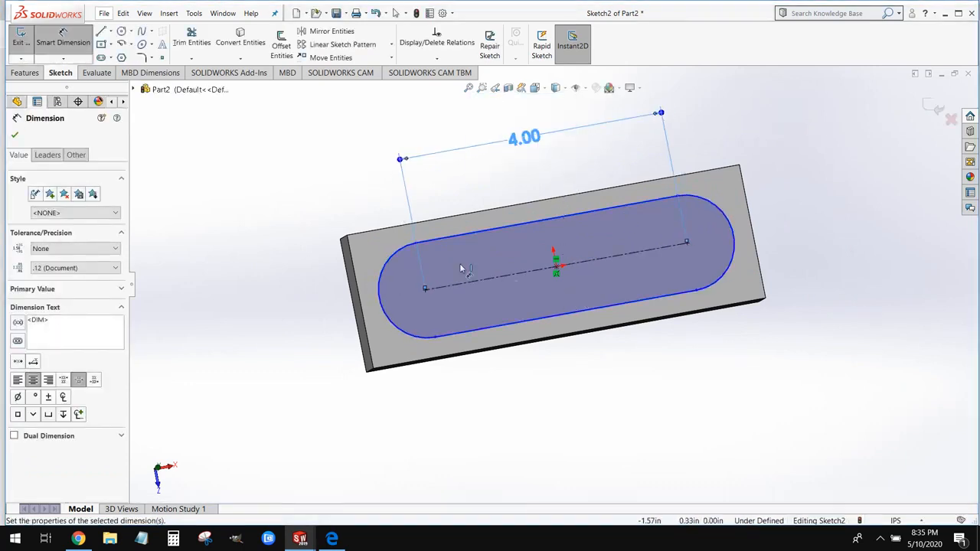
Step: Dimension the radius of the slot's end arc to 0.75 in
{"action": "left_click", "coordinate": [390, 264]}
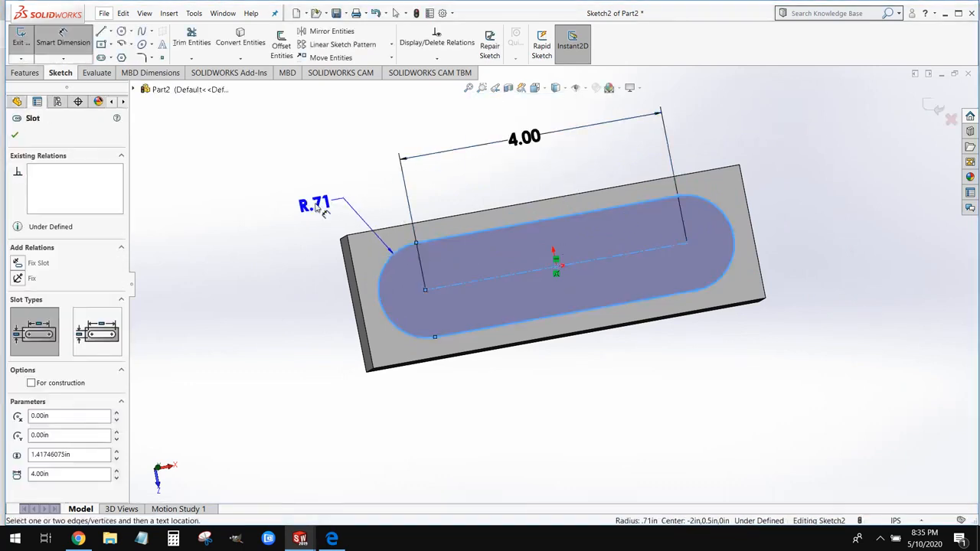
{"action": "left_click", "coordinate": [328, 202]}
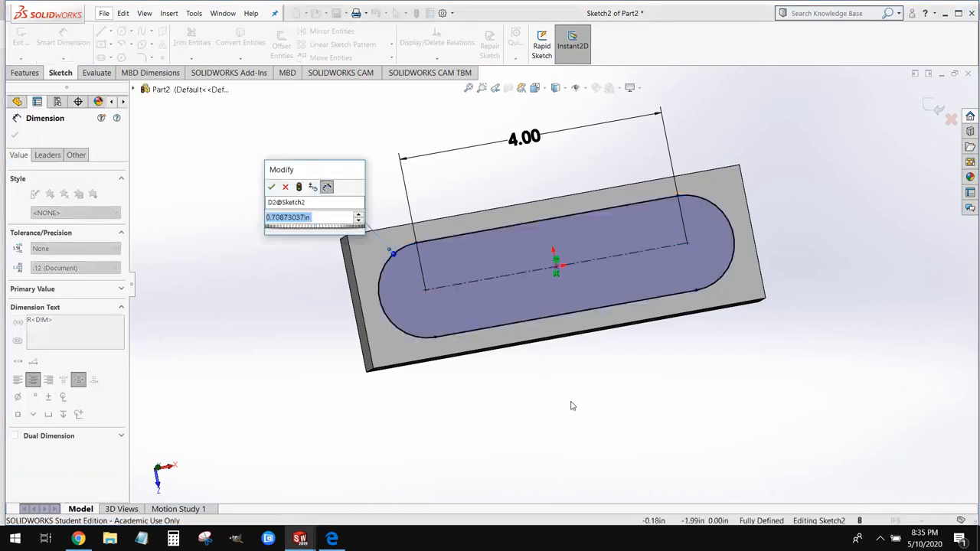
{"action": "key", "text": "BackSpace"}
{"action": "type", "text": ".75"}
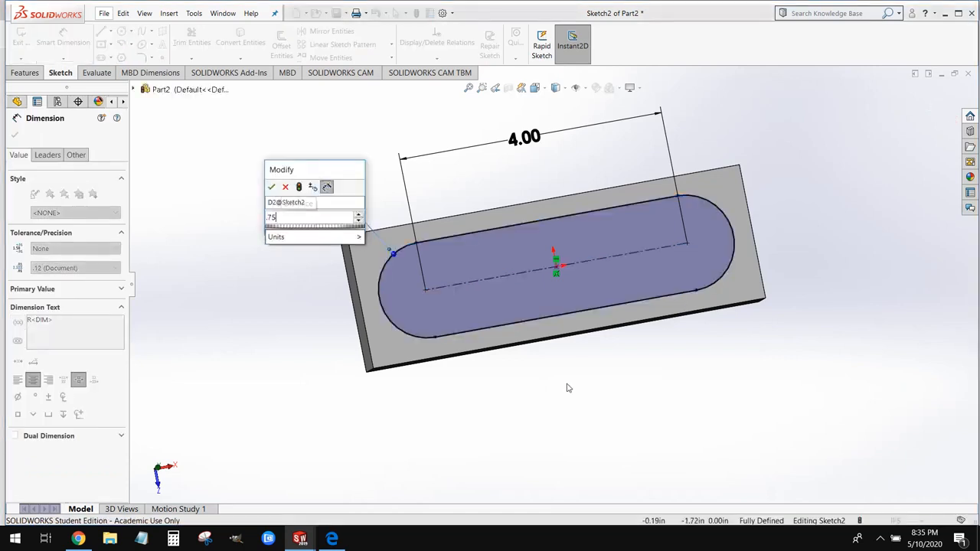
{"action": "key", "text": "Return"}
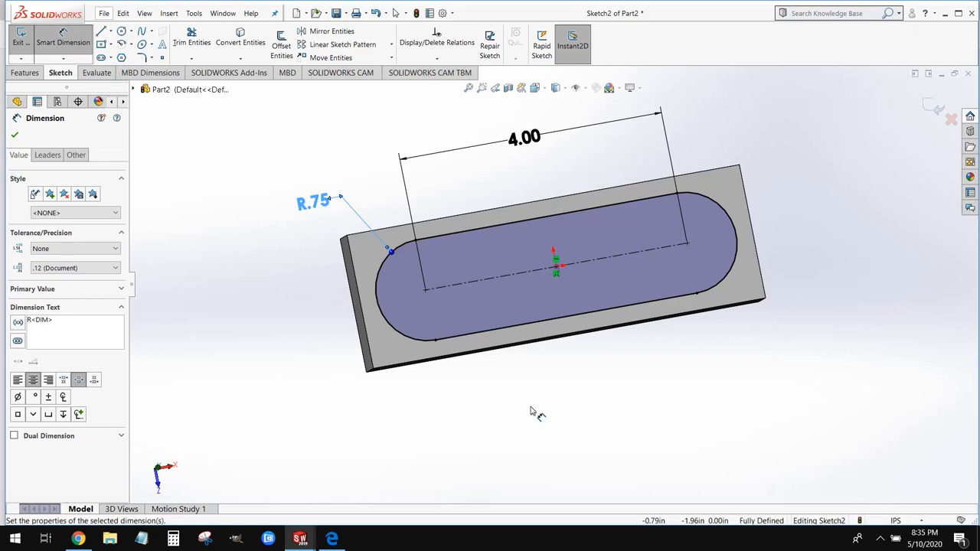
Step: Extrude the slot sketch as a boss with a blind depth of 0.50 in, merged with the base block
{"action": "left_click", "coordinate": [25, 74]}
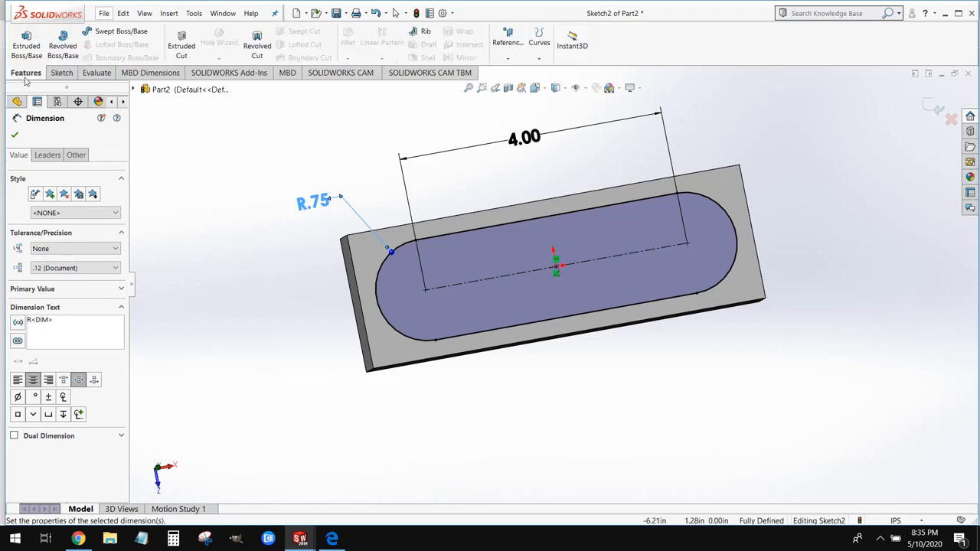
{"action": "left_click", "coordinate": [26, 59]}
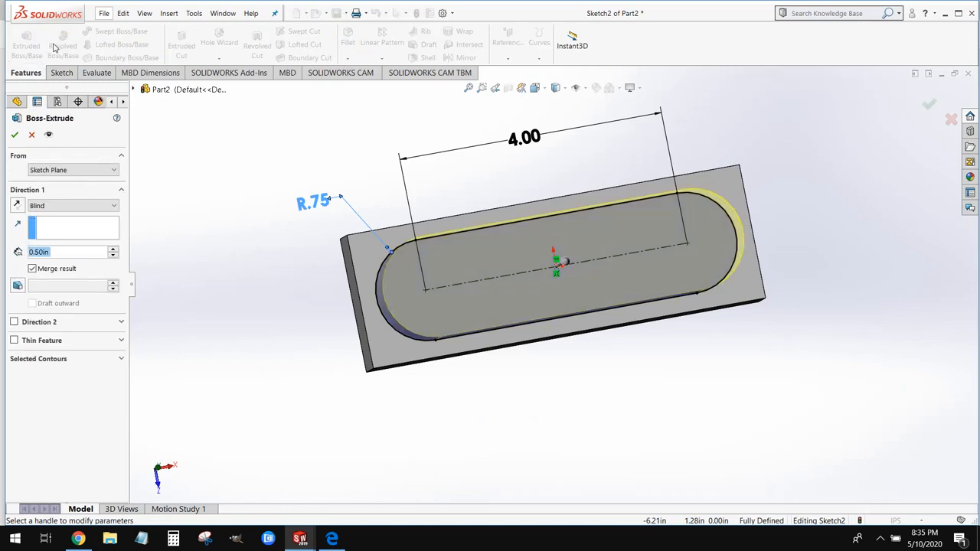
{"action": "left_click", "coordinate": [14, 134]}
{"action": "middle_click_drag", "start_coordinate": [411, 394], "coordinate": [424, 237]}
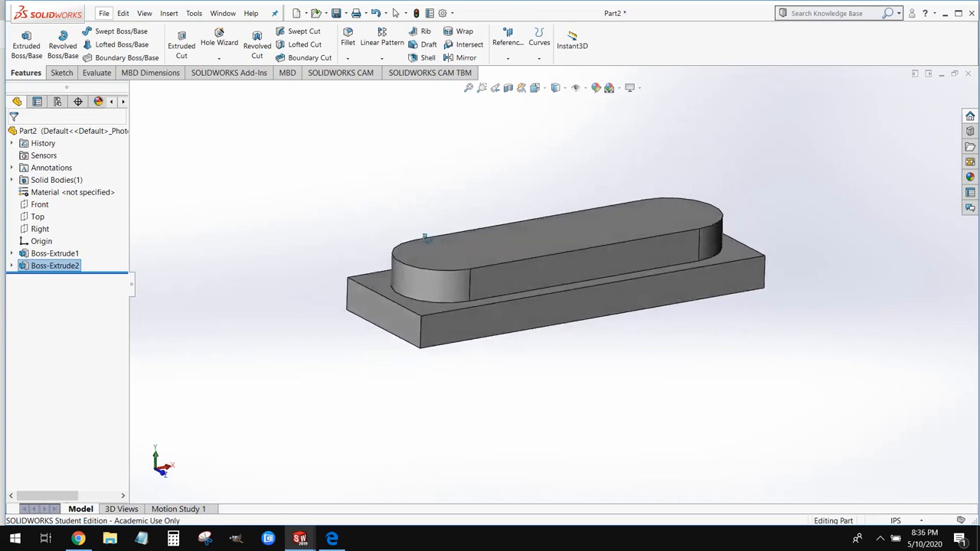
{"action": "scroll", "coordinate": [509, 324], "scroll_direction": "down", "scroll_amount": 2}
{"action": "scroll", "coordinate": [455, 172], "scroll_direction": "up", "scroll_amount": 2}
{"action": "scroll", "coordinate": [489, 156], "scroll_direction": "down", "scroll_amount": 2}
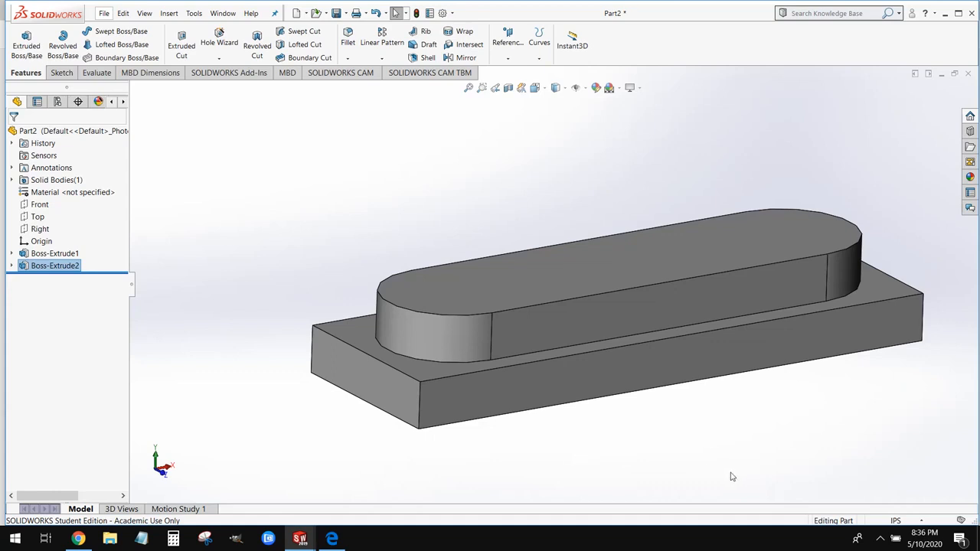
{"action": "key", "text": "z"}
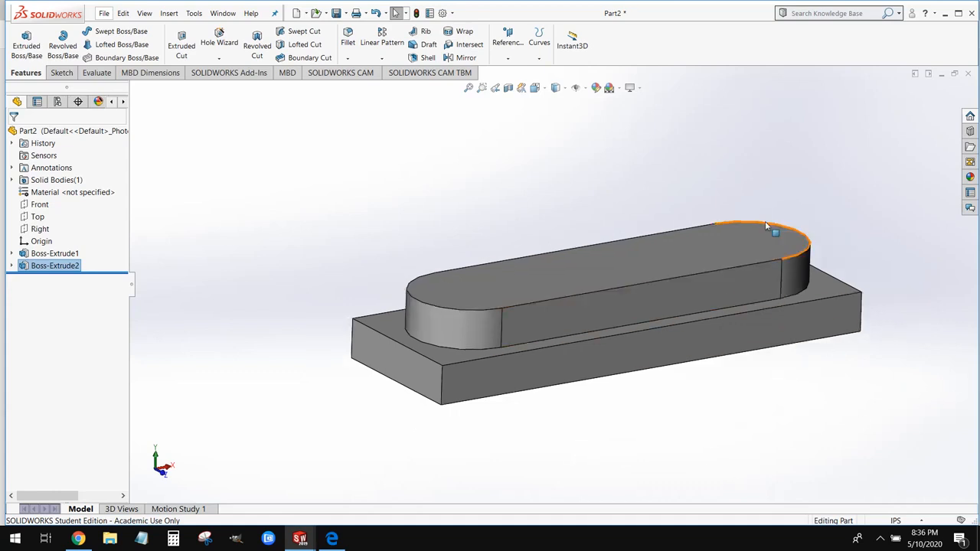
{"action": "scroll", "coordinate": [794, 202], "scroll_direction": "down", "scroll_amount": 1}
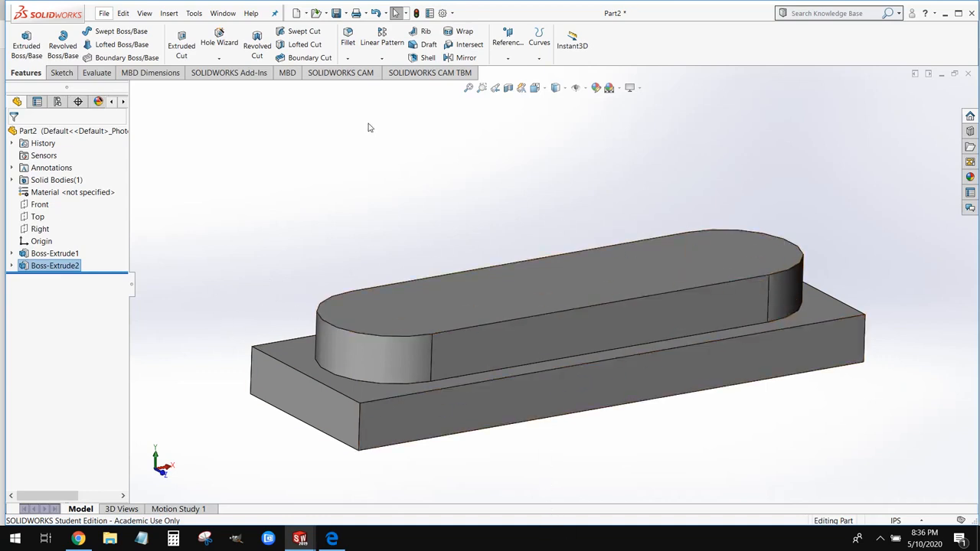
Step: Define the CAM machine for the part as Mill - Inch
{"action": "left_click", "coordinate": [356, 74]}
{"action": "scroll", "coordinate": [319, 184], "scroll_direction": "up", "scroll_amount": 1}
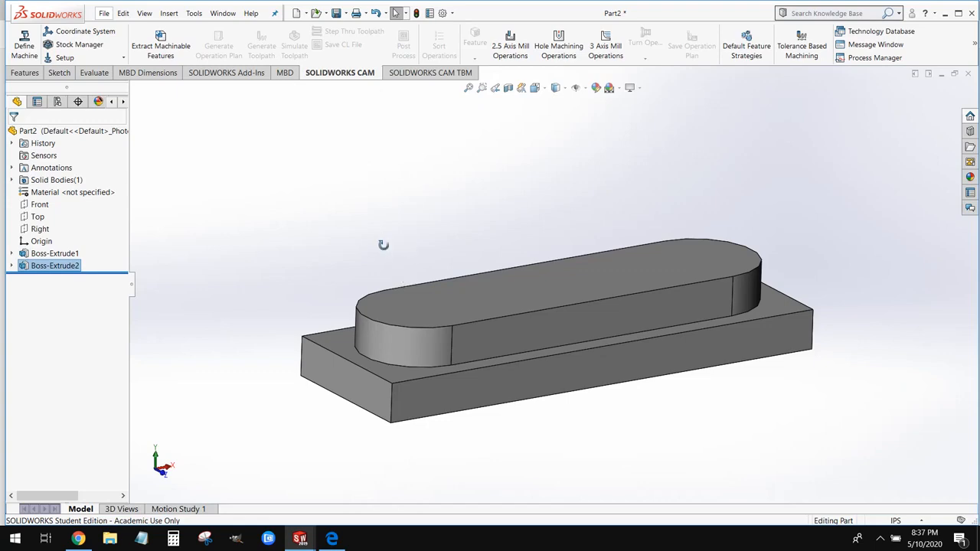
{"action": "middle_click_drag", "start_coordinate": [383, 245], "coordinate": [383, 260]}
{"action": "left_click", "coordinate": [17, 43]}
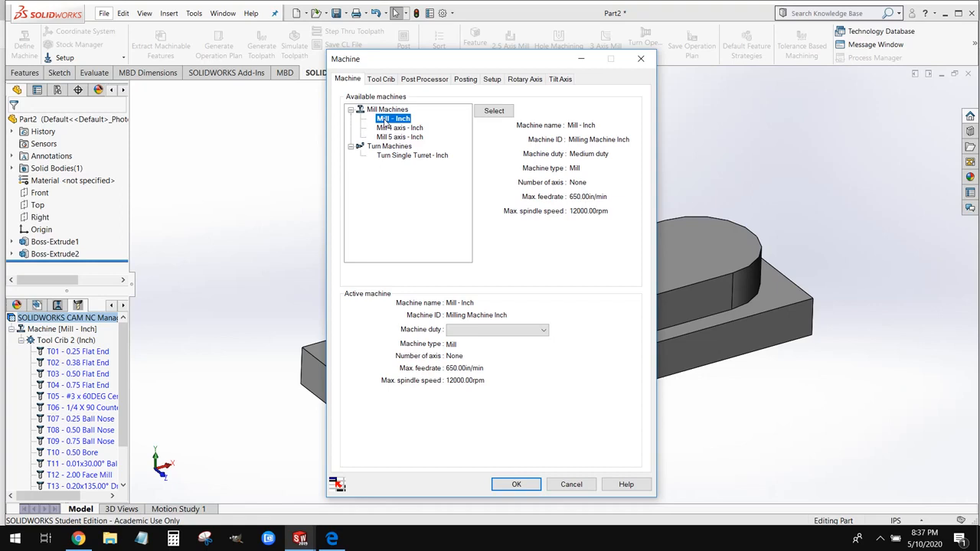
{"action": "left_click", "coordinate": [516, 485]}
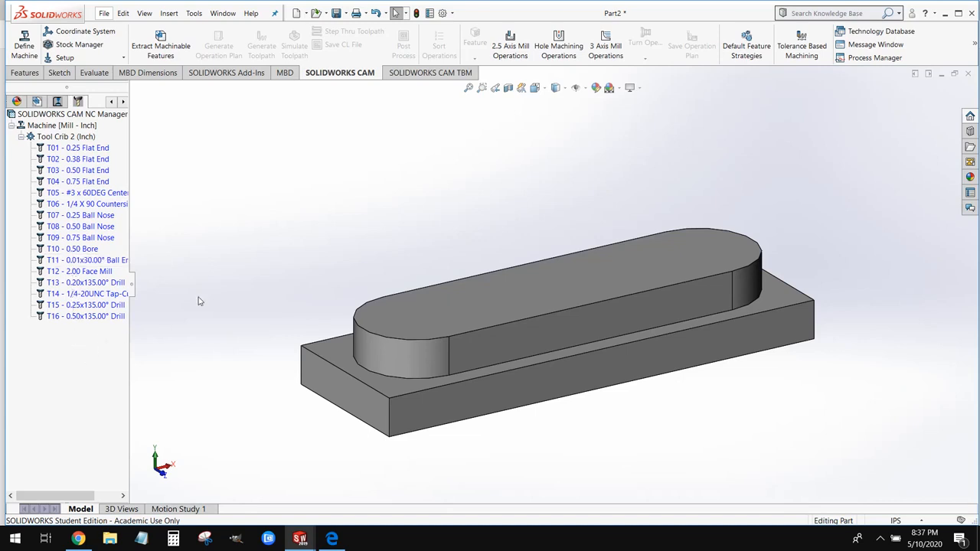
Step: Start a user-defined fixture coordinate system with its origin on the part bounding box's upper front vertex at the +X end
{"action": "middle_click_drag", "start_coordinate": [245, 271], "coordinate": [295, 245]}
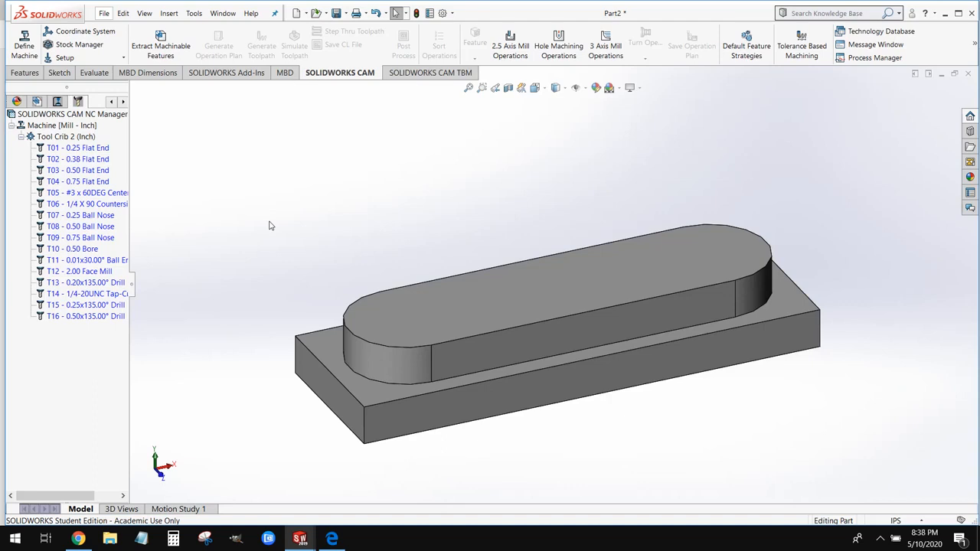
{"action": "left_click", "coordinate": [84, 32]}
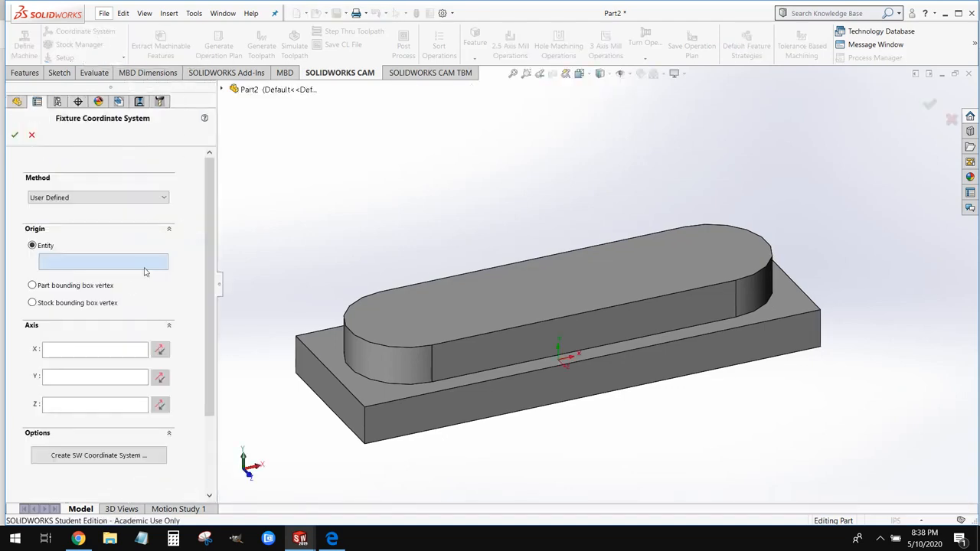
{"action": "left_click", "coordinate": [52, 286]}
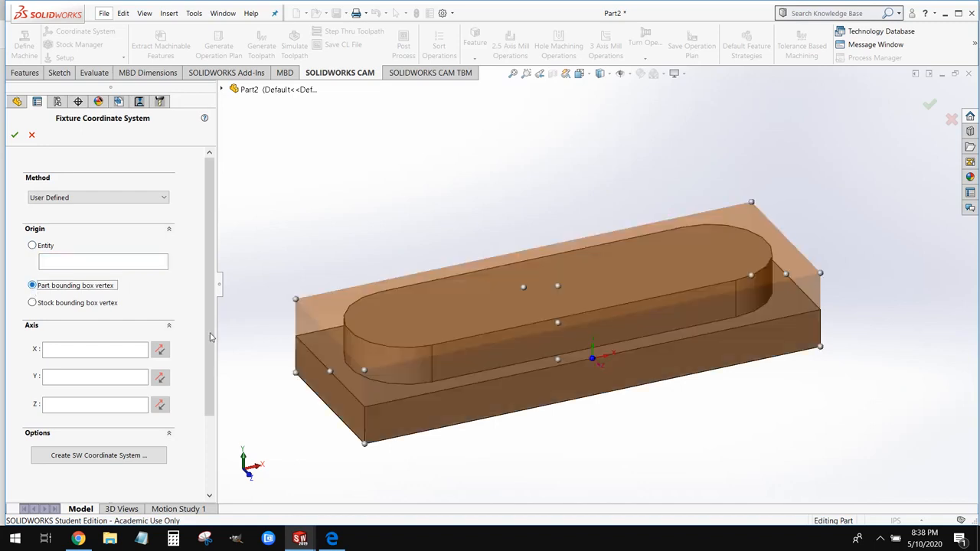
{"action": "middle_click_drag", "start_coordinate": [432, 387], "coordinate": [406, 403]}
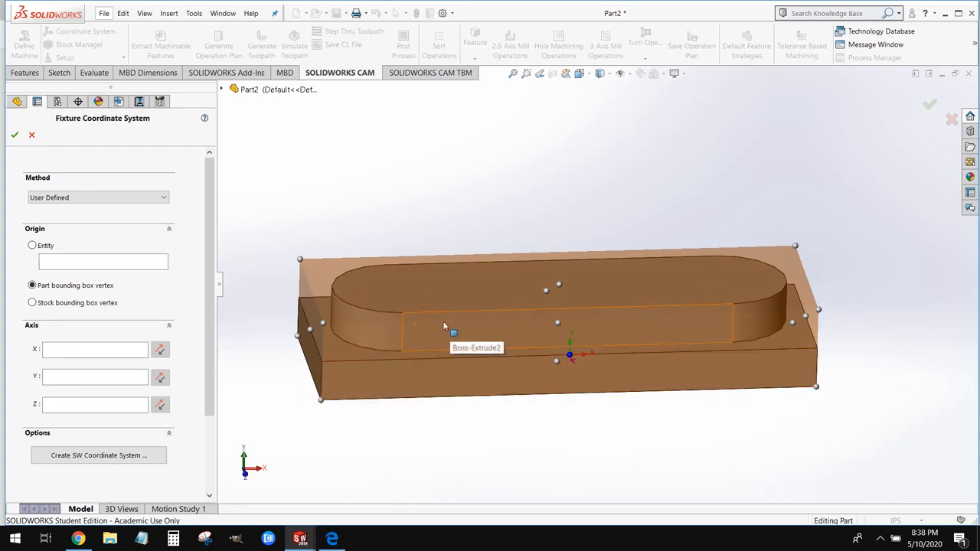
{"action": "mouse_move", "coordinate": [393, 408]}
{"action": "middle_mouse_down"}
{"action": "mouse_move", "coordinate": [377, 368]}
{"action": "mouse_move", "coordinate": [360, 363]}
{"action": "mouse_move", "coordinate": [395, 357]}
{"action": "mouse_move", "coordinate": [382, 372]}
{"action": "mouse_move", "coordinate": [415, 381]}
{"action": "mouse_move", "coordinate": [405, 400]}
{"action": "middle_mouse_up"}
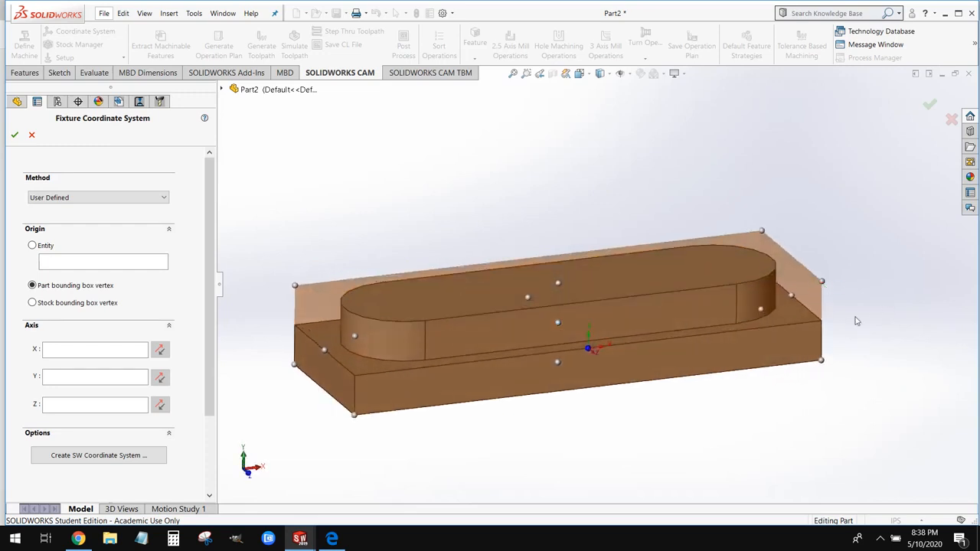
{"action": "middle_click_drag", "start_coordinate": [857, 320], "coordinate": [863, 378]}
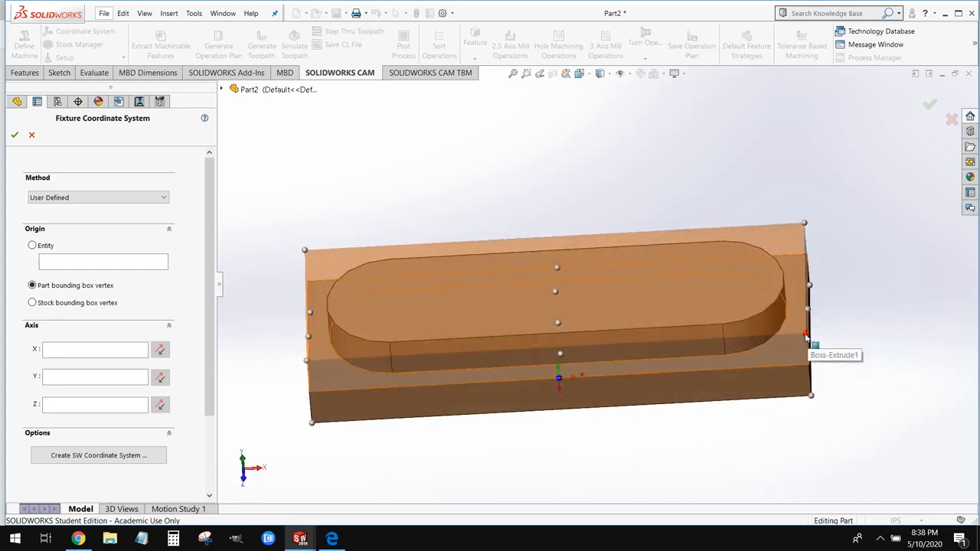
{"action": "left_click", "coordinate": [807, 335]}
{"action": "middle_click_drag", "start_coordinate": [835, 405], "coordinate": [850, 352]}
{"action": "scroll", "coordinate": [839, 289], "scroll_direction": "down", "scroll_amount": 4}
{"action": "scroll", "coordinate": [747, 299], "scroll_direction": "down", "scroll_amount": 3}
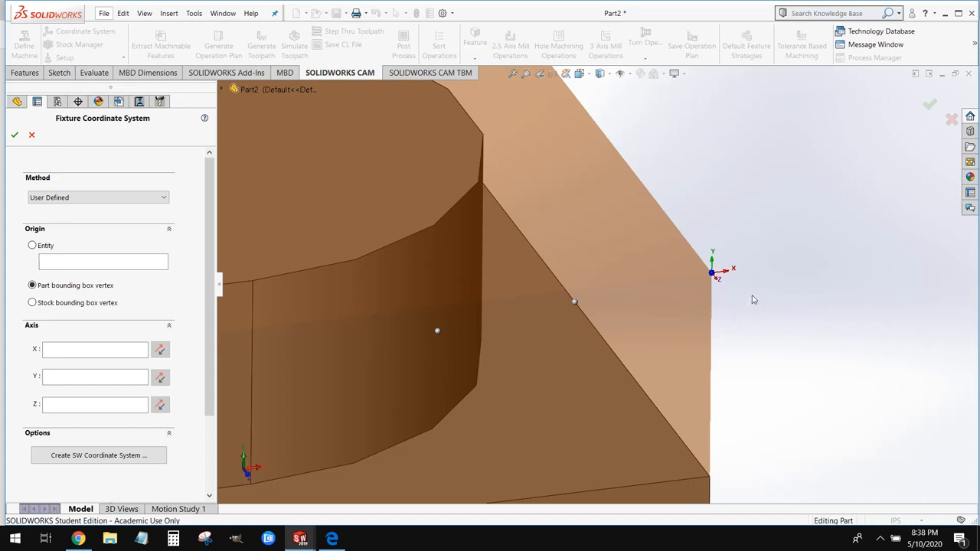
{"action": "scroll", "coordinate": [766, 274], "scroll_direction": "up", "scroll_amount": 3}
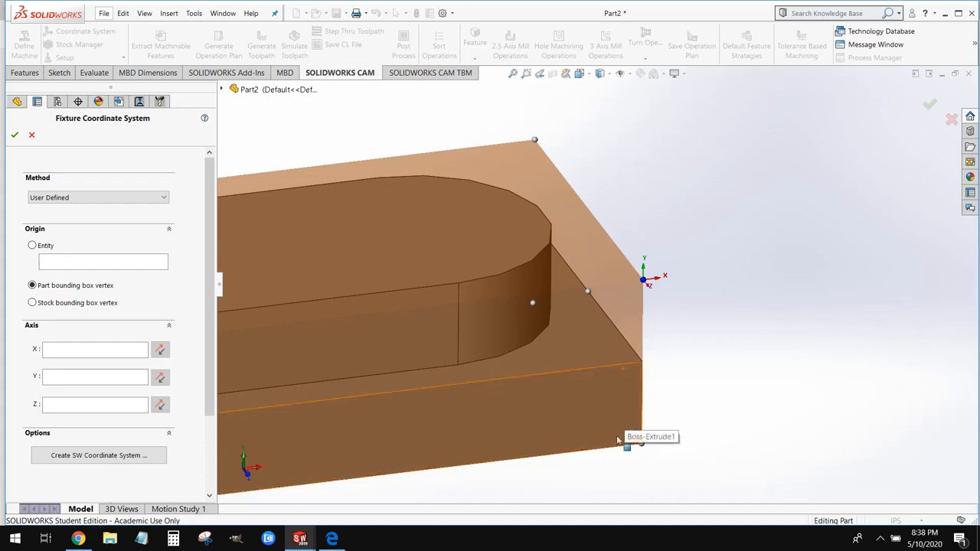
Step: Align the fixture coordinate system's X axis with the base's 6 in top edge and Y axis with its 2 in top edge
{"action": "left_click", "coordinate": [88, 352]}
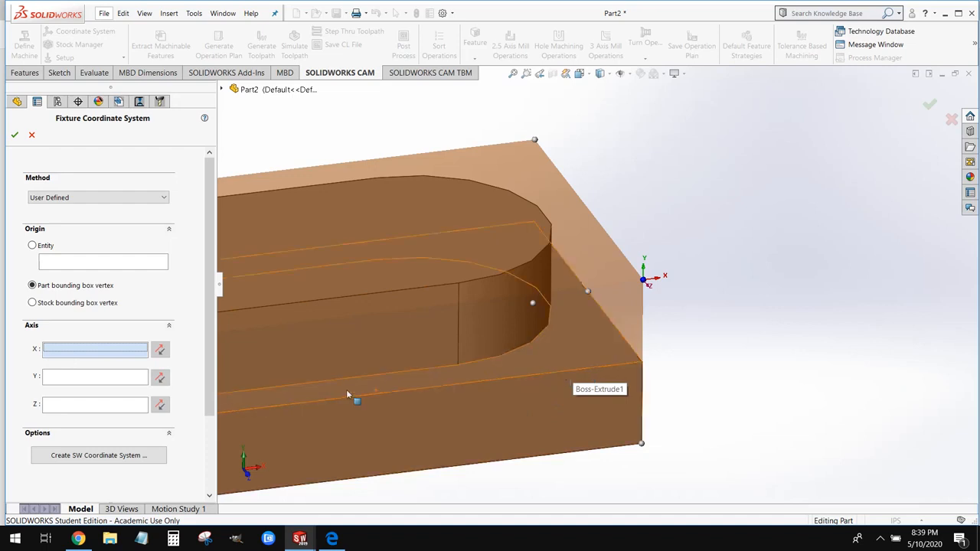
{"action": "left_click", "coordinate": [613, 370]}
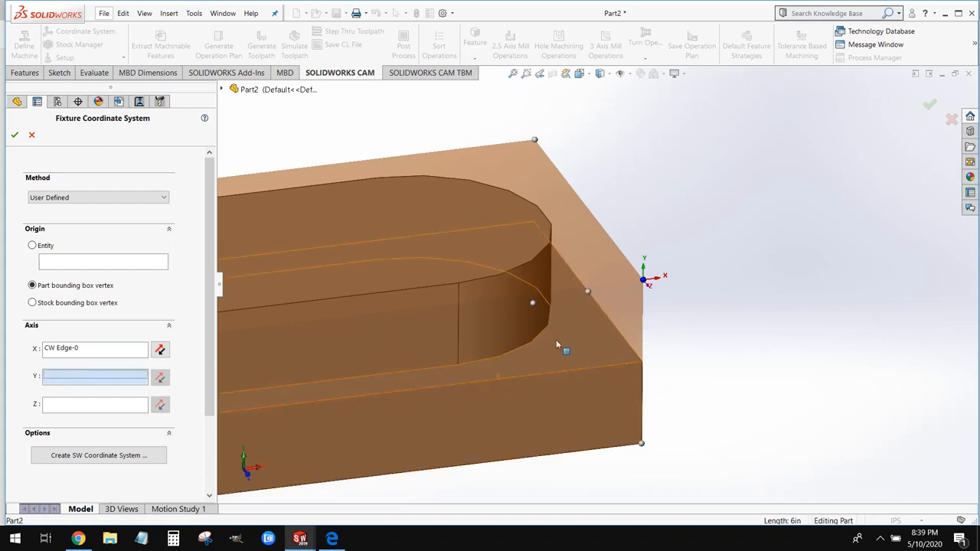
{"action": "left_click", "coordinate": [614, 329]}
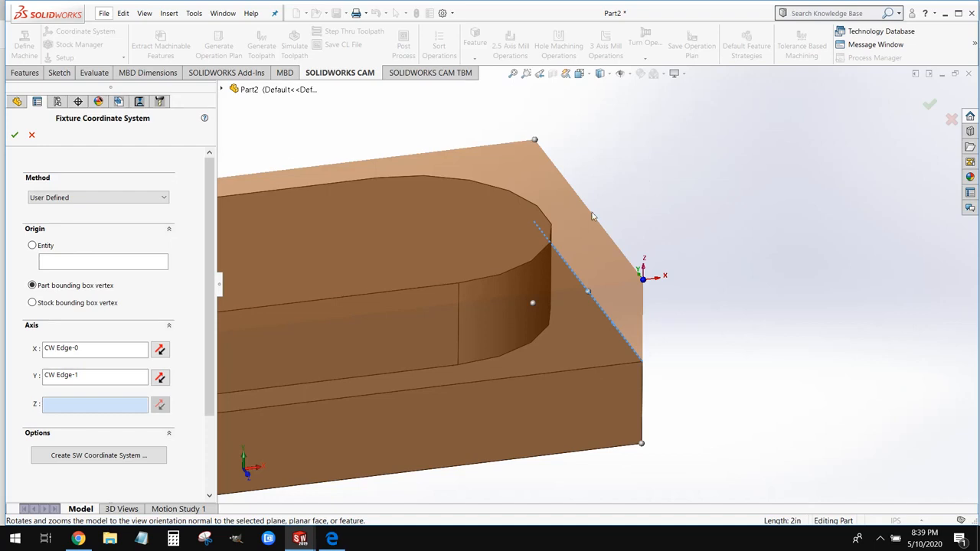
{"action": "left_click", "coordinate": [13, 136]}
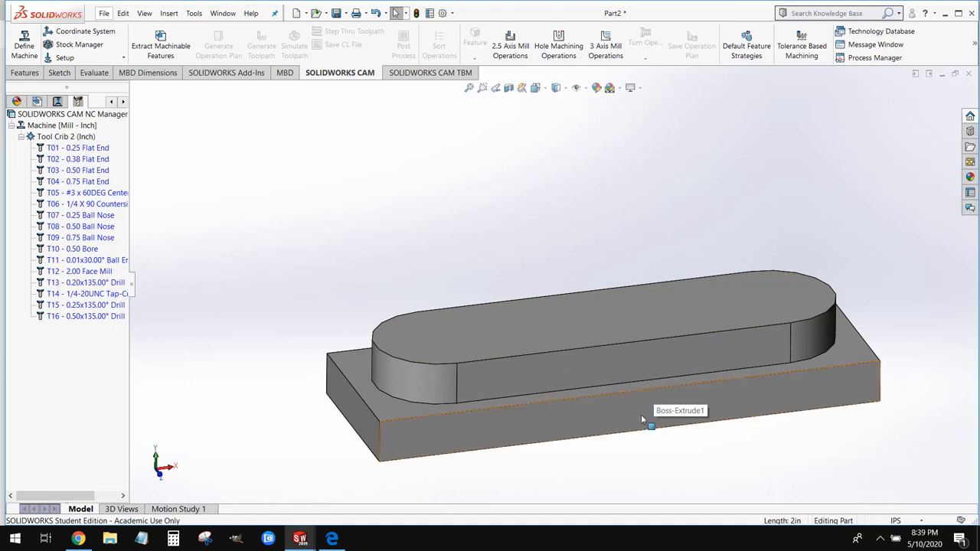
Step: Define the stock as a 6061-T6 bounding box around the part with 0.00 in offsets on all sides
{"action": "left_click", "coordinate": [79, 44]}
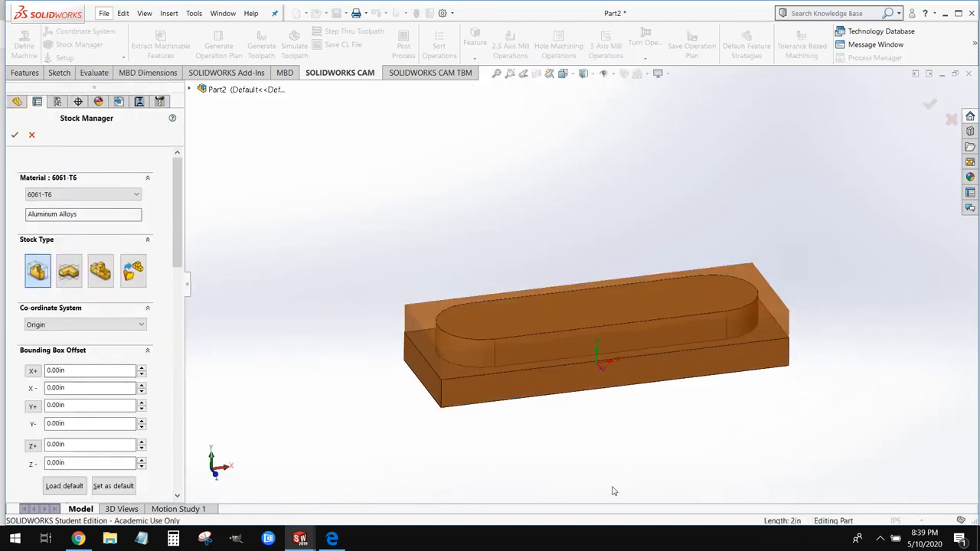
{"action": "middle_click_drag", "start_coordinate": [677, 449], "coordinate": [672, 411]}
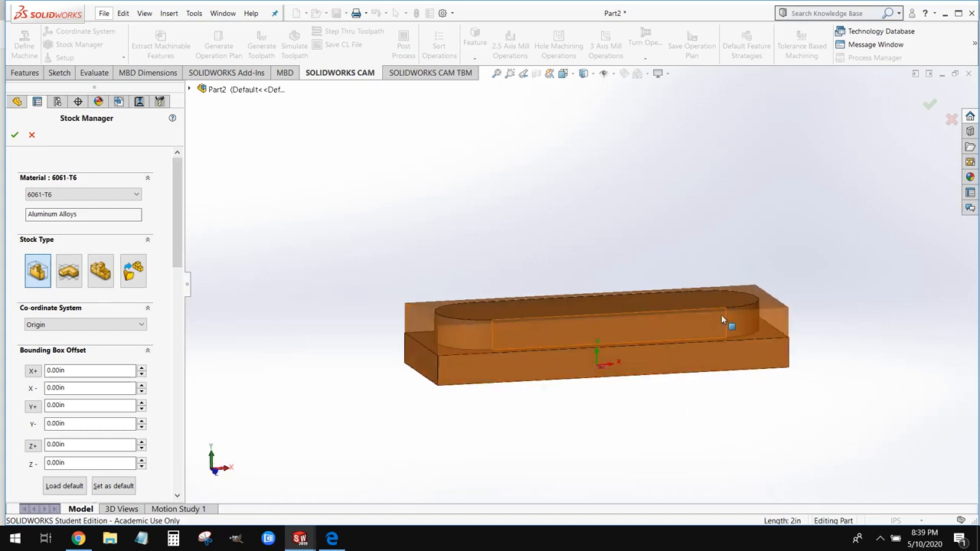
{"action": "scroll", "coordinate": [725, 321], "scroll_direction": "down", "scroll_amount": 3}
{"action": "middle_click_drag", "start_coordinate": [578, 366], "coordinate": [383, 359]}
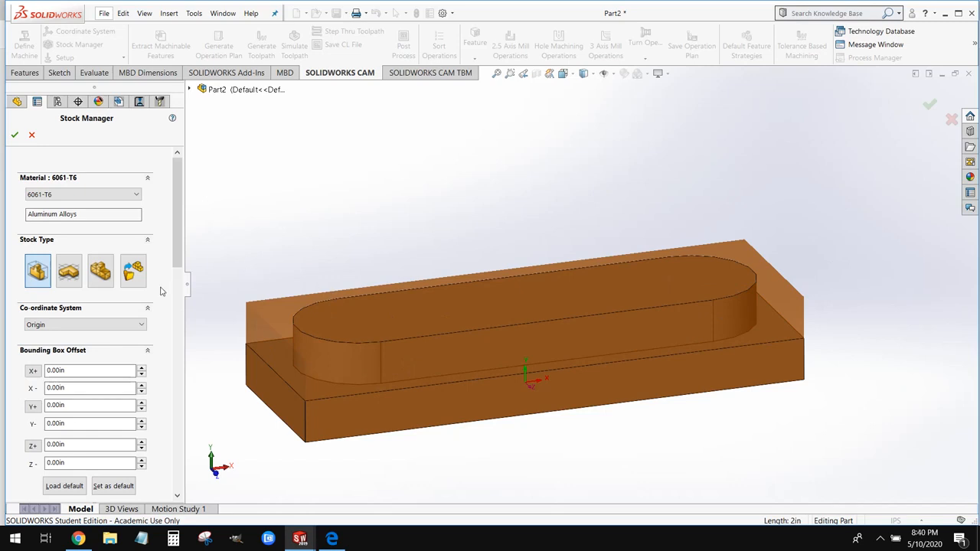
{"action": "scroll", "coordinate": [147, 296], "scroll_direction": "down", "scroll_amount": 5}
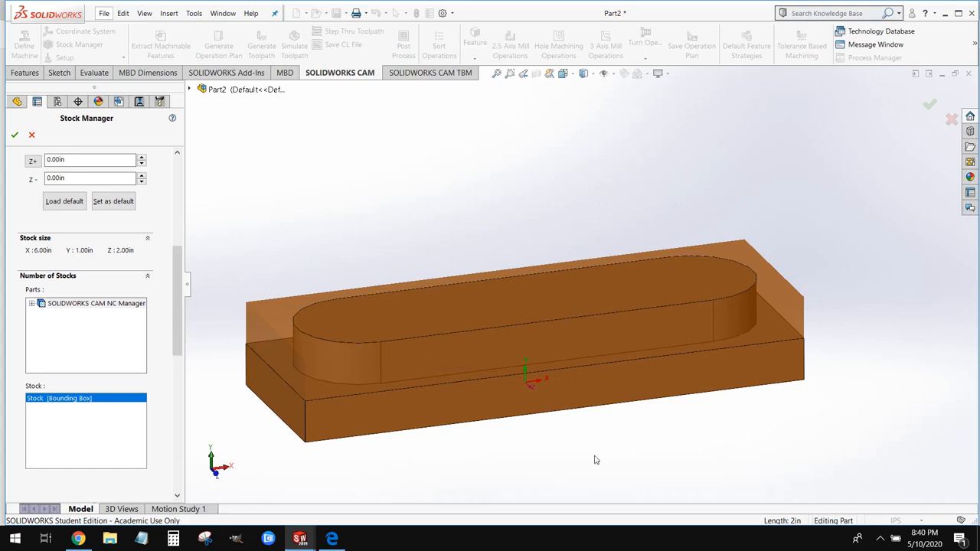
{"action": "mouse_move", "coordinate": [594, 459]}
{"action": "middle_mouse_down"}
{"action": "mouse_move", "coordinate": [630, 424]}
{"action": "mouse_move", "coordinate": [626, 405]}
{"action": "mouse_move", "coordinate": [589, 457]}
{"action": "mouse_move", "coordinate": [594, 444]}
{"action": "middle_mouse_up"}
{"action": "scroll", "coordinate": [52, 353], "scroll_direction": "up", "scroll_amount": 5}
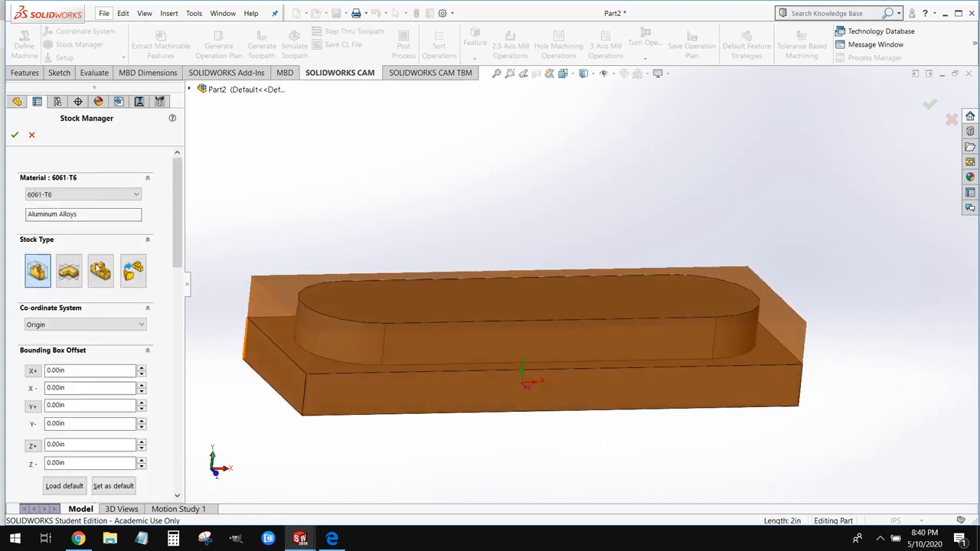
{"action": "scroll", "coordinate": [52, 353], "scroll_direction": "down", "scroll_amount": 2}
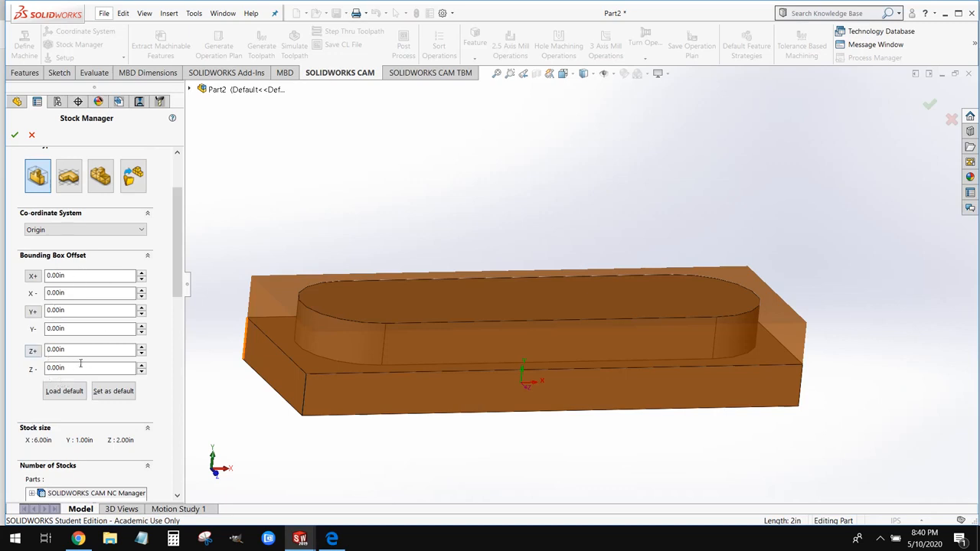
{"action": "mouse_move", "coordinate": [389, 326]}
{"action": "middle_mouse_down"}
{"action": "mouse_move", "coordinate": [451, 278]}
{"action": "mouse_move", "coordinate": [400, 339]}
{"action": "middle_mouse_up"}
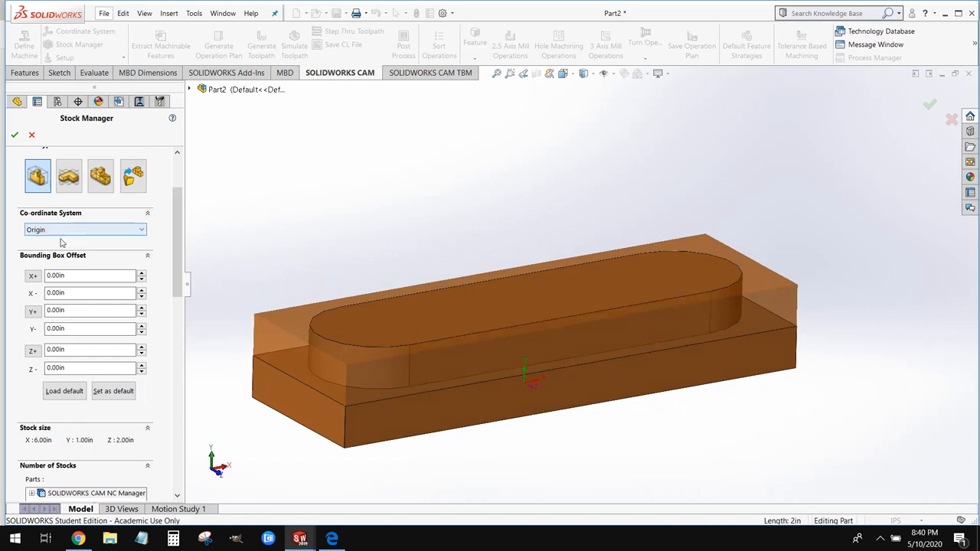
{"action": "left_click", "coordinate": [14, 136]}
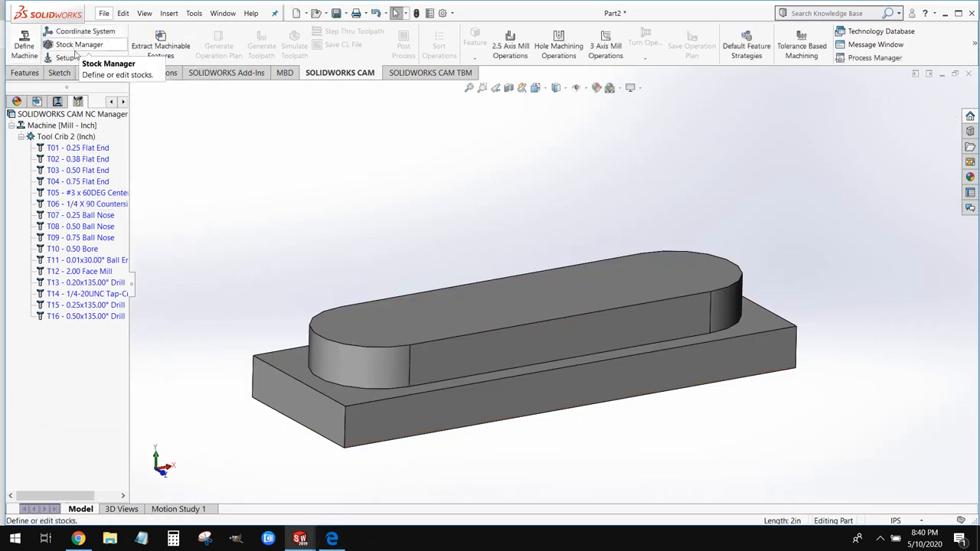
Step: Create a mill setup with the boss's top face as the machining direction, replacing the preselected Front plane
{"action": "scroll", "coordinate": [244, 291], "scroll_direction": "up", "scroll_amount": 2}
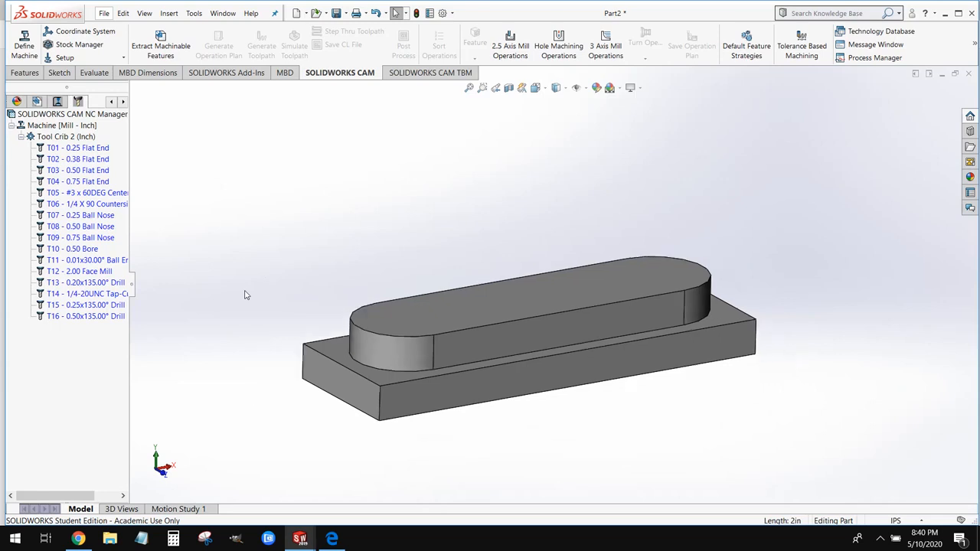
{"action": "left_click", "coordinate": [65, 59]}
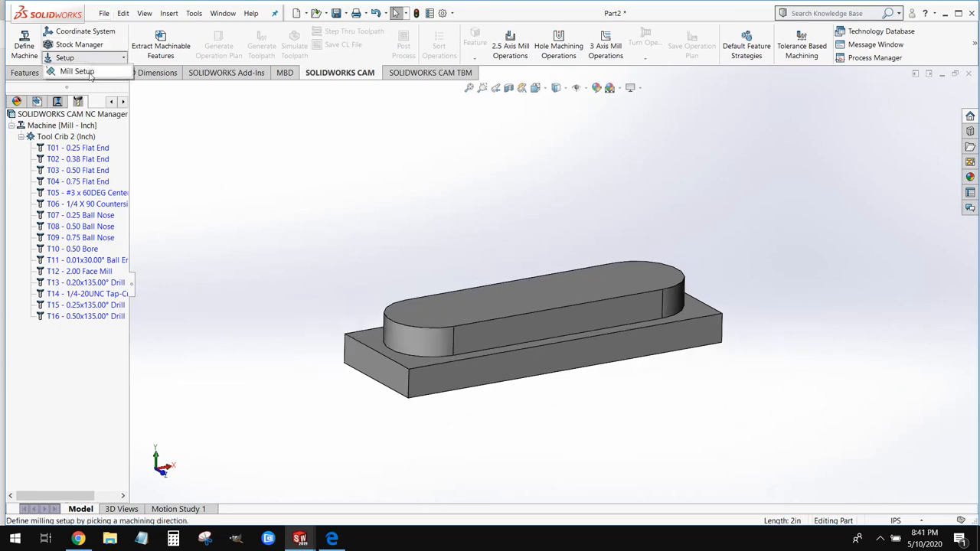
{"action": "left_click", "coordinate": [77, 71]}
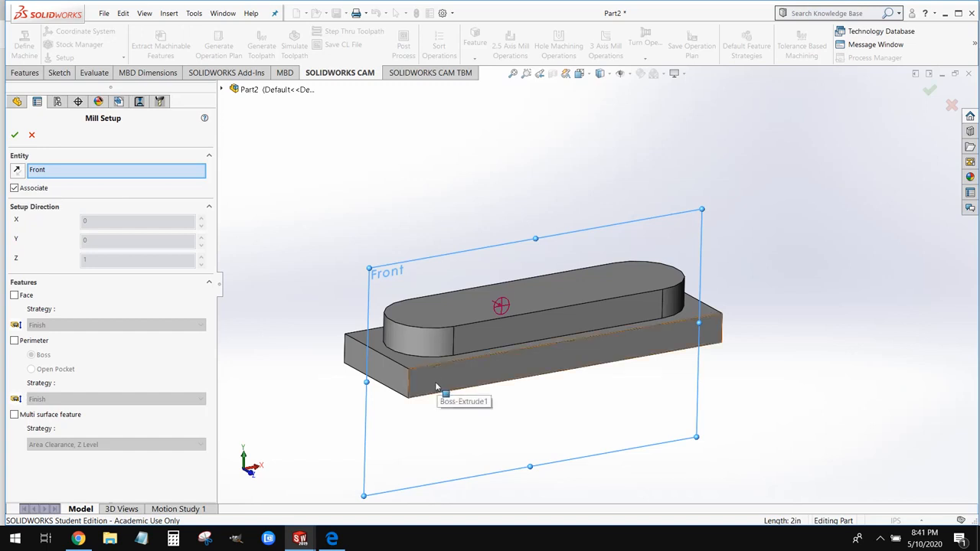
{"action": "left_click", "coordinate": [89, 171]}
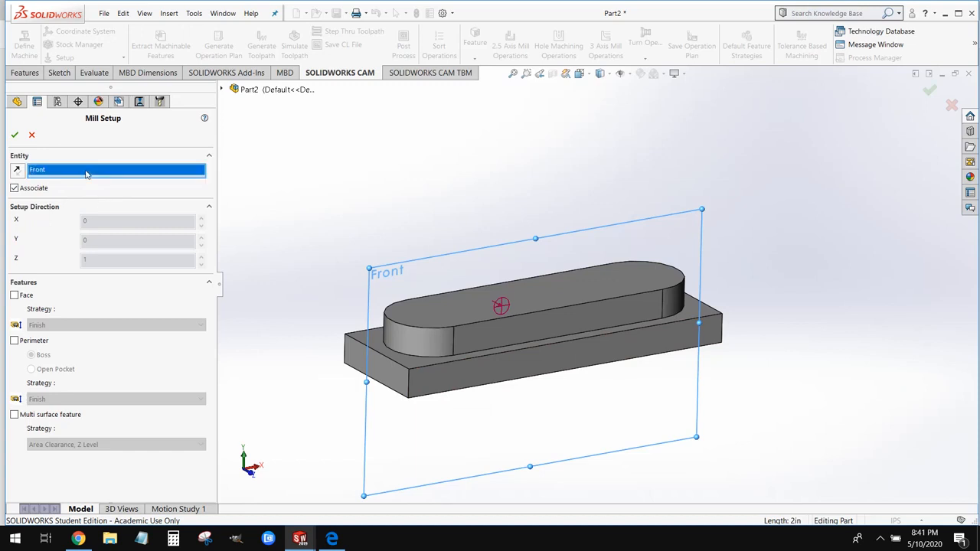
{"action": "left_click", "coordinate": [452, 313]}
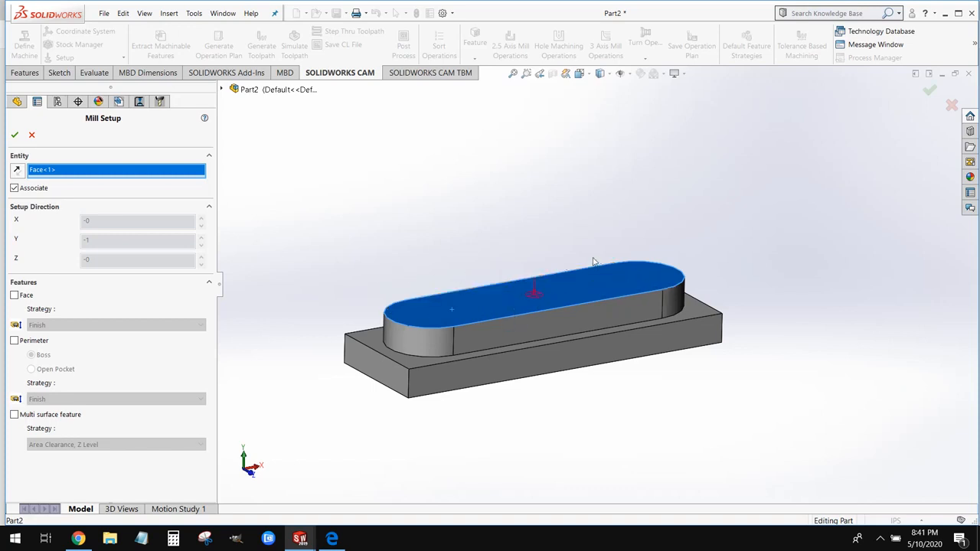
{"action": "scroll", "coordinate": [545, 269], "scroll_direction": "down", "scroll_amount": 5}
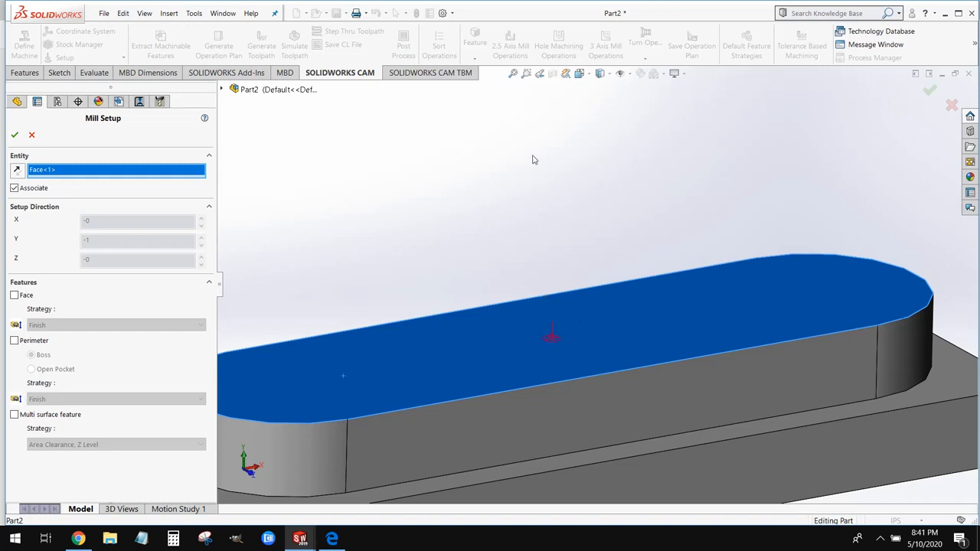
{"action": "scroll", "coordinate": [543, 307], "scroll_direction": "up", "scroll_amount": 2}
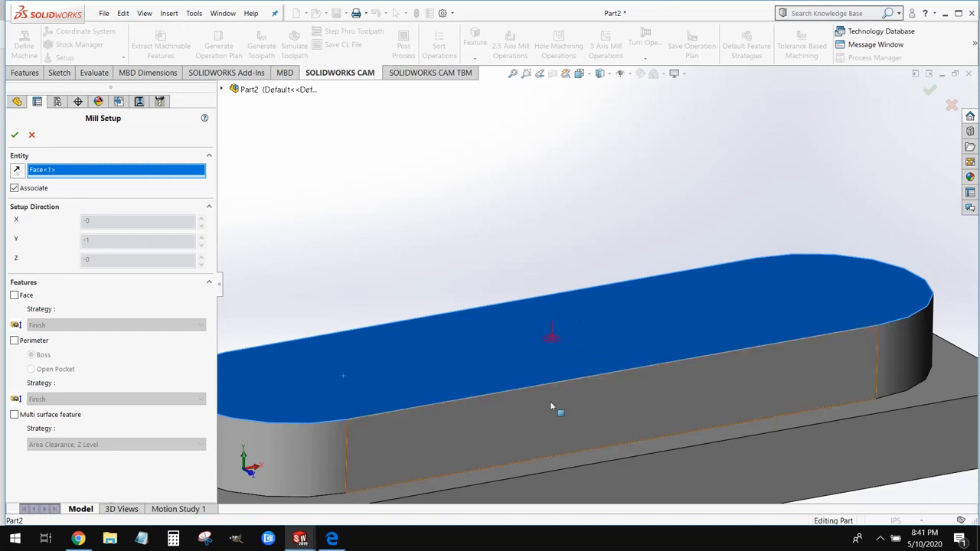
{"action": "scroll", "coordinate": [550, 399], "scroll_direction": "up", "scroll_amount": 2}
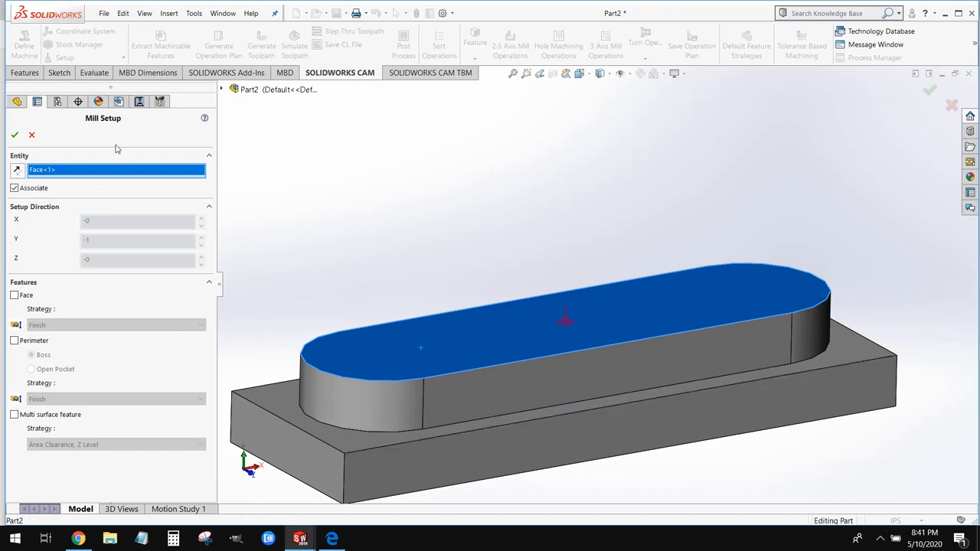
{"action": "left_click", "coordinate": [15, 135]}
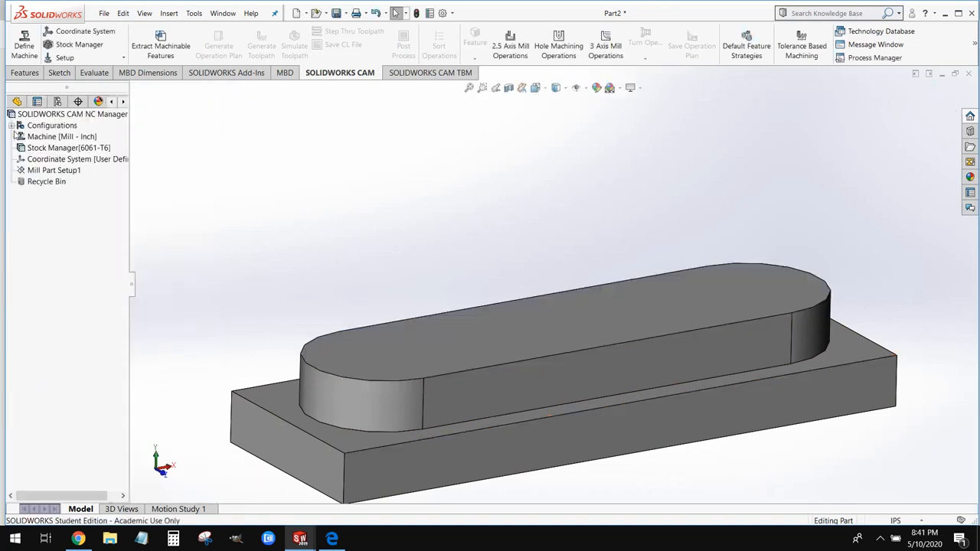
Step: Extract the machinable features for the mill setup and highlight the open pocket around the boss
{"action": "scroll", "coordinate": [431, 300], "scroll_direction": "up", "scroll_amount": 2}
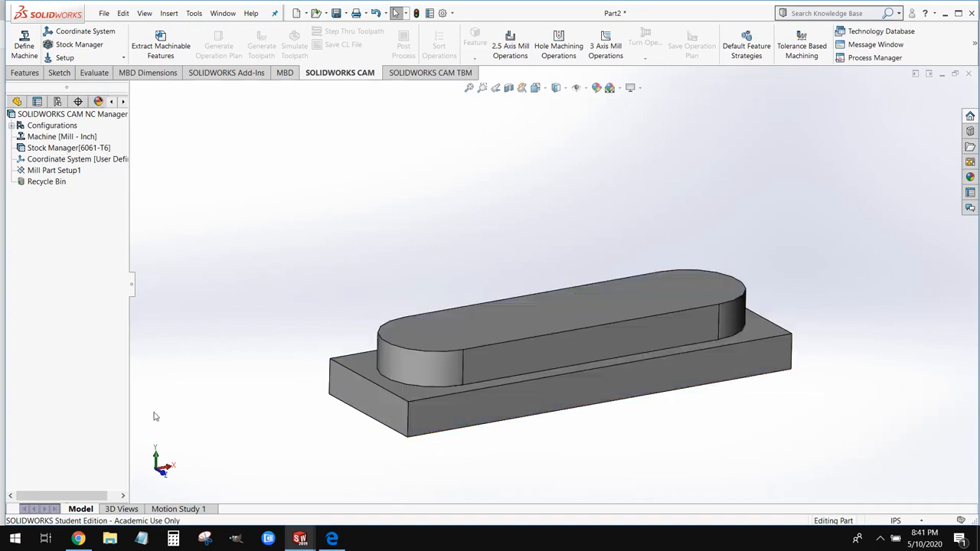
{"action": "left_click", "coordinate": [146, 46]}
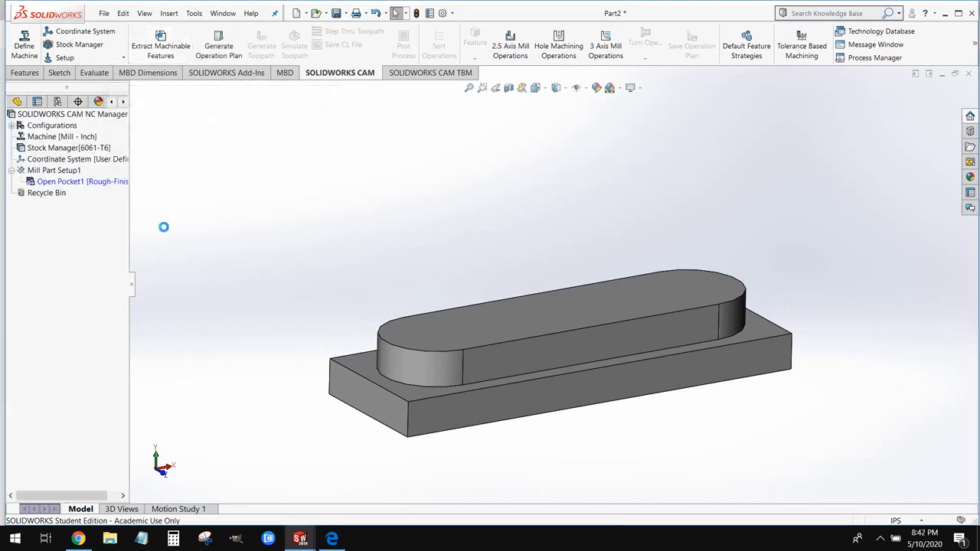
{"action": "left_click", "coordinate": [69, 182]}
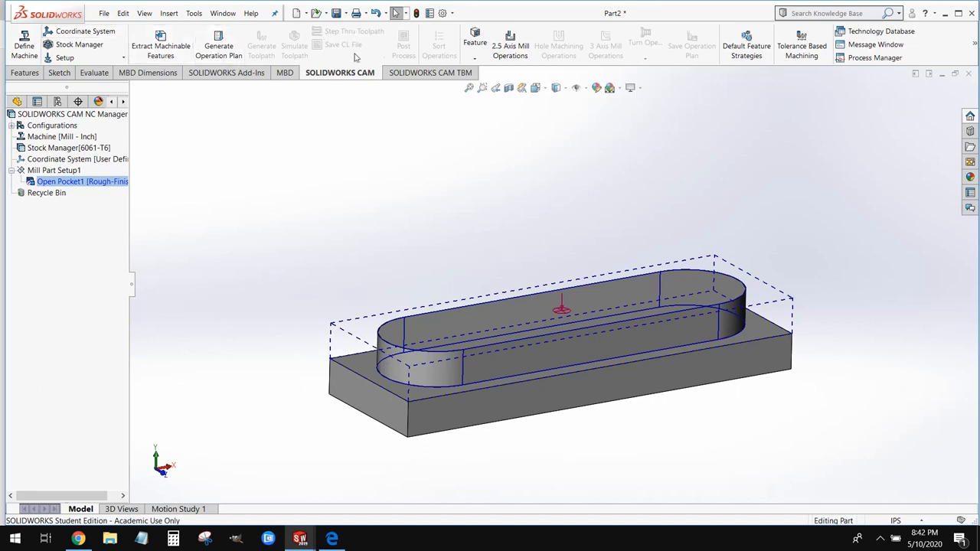
Step: Generate the operation plan for the open pocket and the toolpaths for its rough and contour mill operations
{"action": "left_click", "coordinate": [218, 45]}
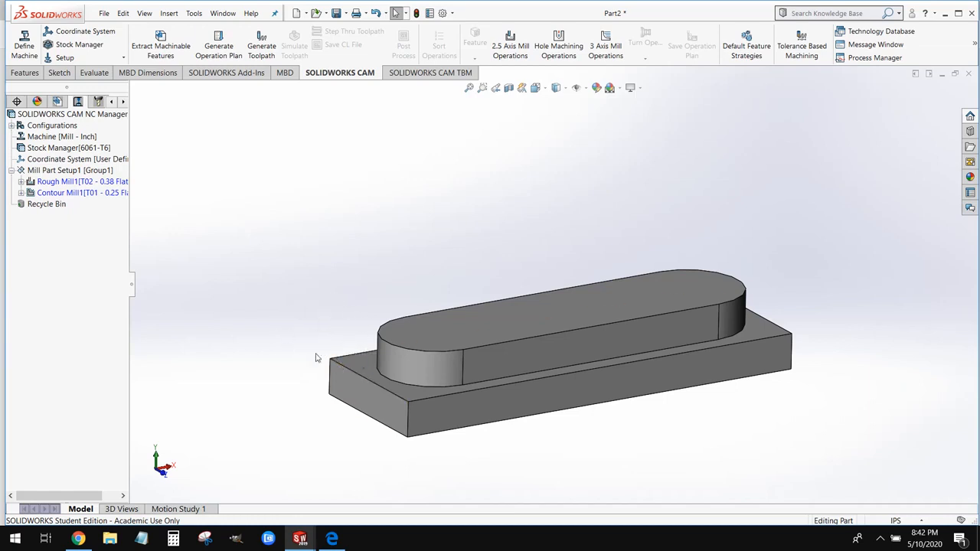
{"action": "mouse_move", "coordinate": [42, 184]}
{"action": "scroll", "coordinate": [626, 425], "scroll_direction": "down", "scroll_amount": 2}
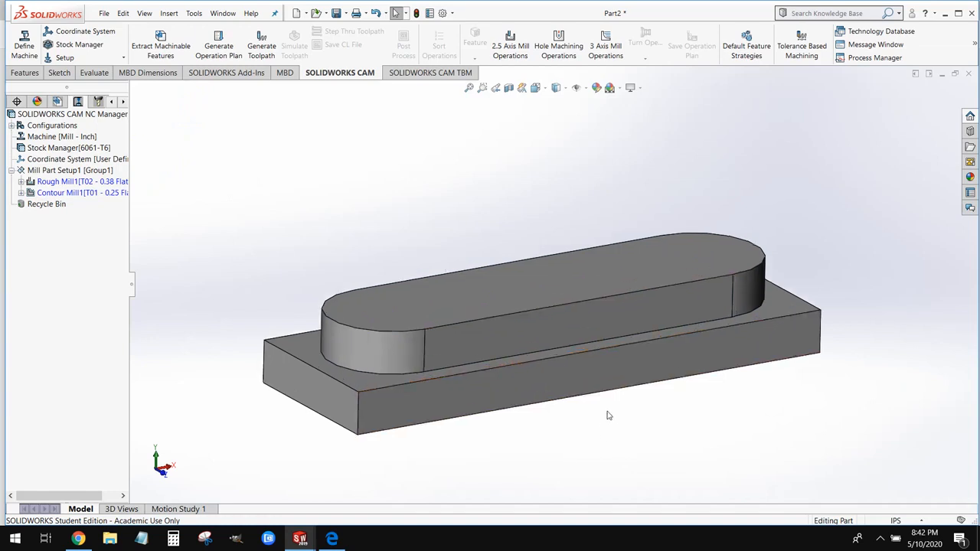
{"action": "mouse_move", "coordinate": [105, 186]}
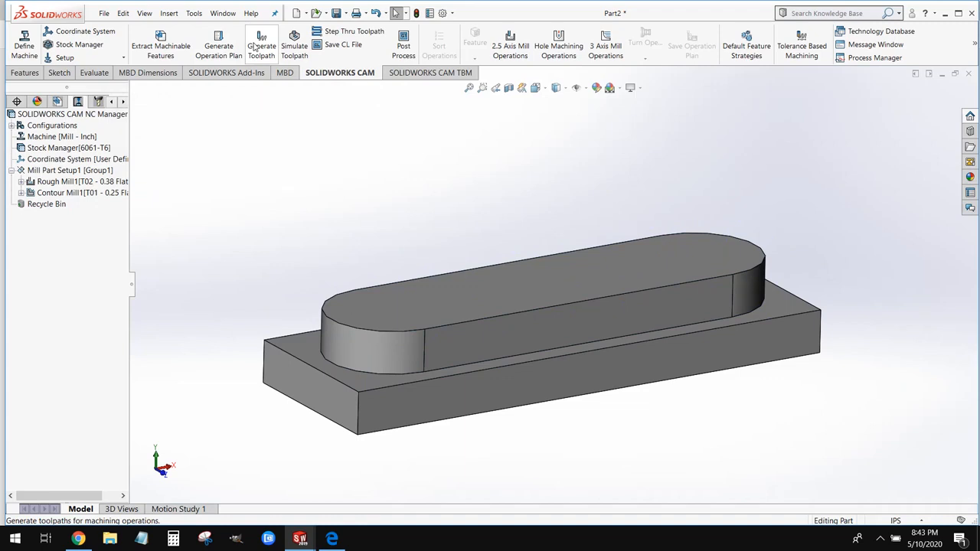
Step: Simulate the complete toolpath on the stock, starting at low speed and raising it to maximum during playback
{"action": "left_click", "coordinate": [294, 39]}
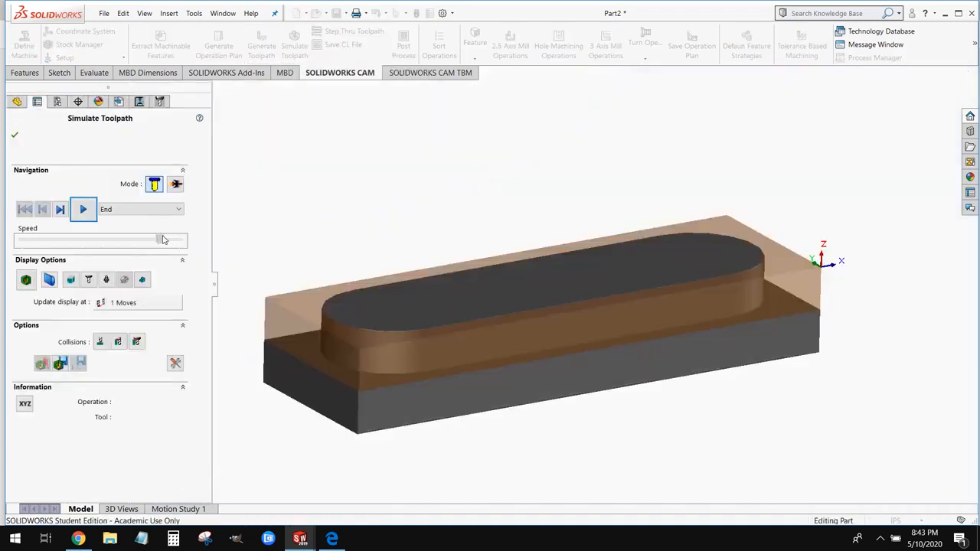
{"action": "left_click_drag", "start_coordinate": [163, 239], "coordinate": [40, 241]}
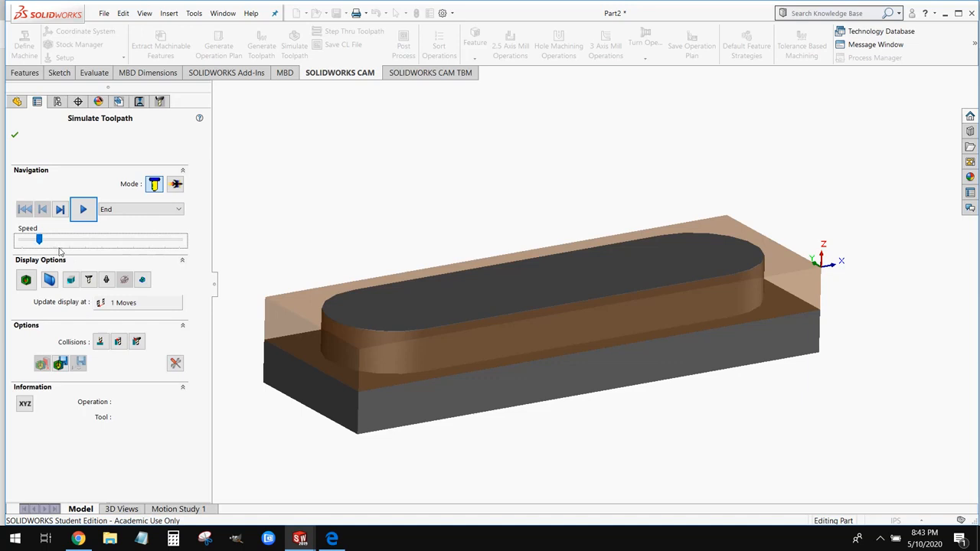
{"action": "left_click", "coordinate": [83, 209]}
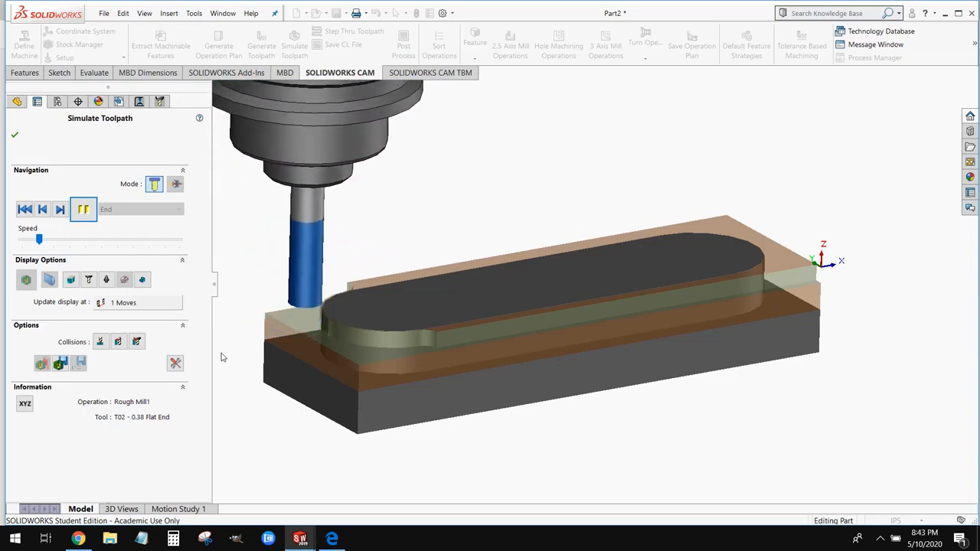
{"action": "left_click_drag", "start_coordinate": [42, 238], "coordinate": [130, 242]}
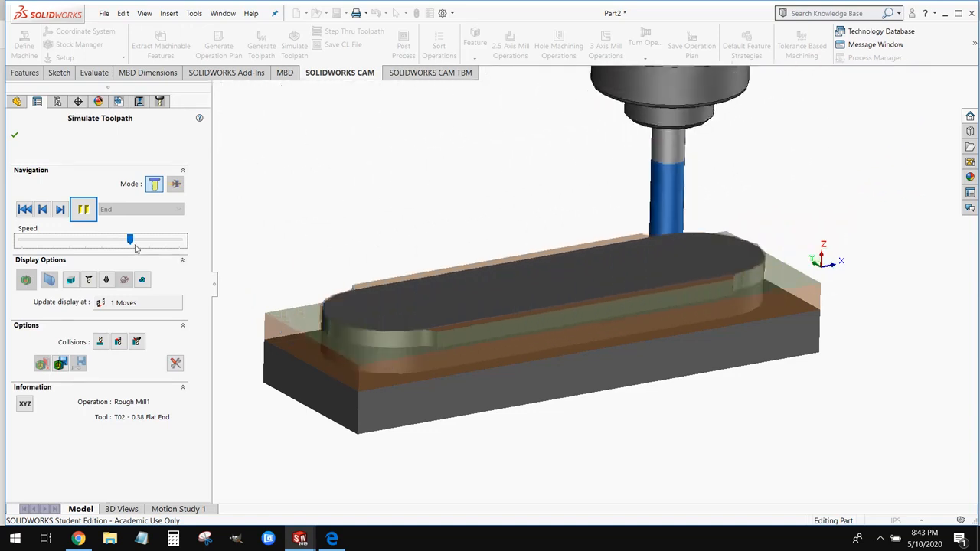
{"action": "left_click", "coordinate": [170, 244]}
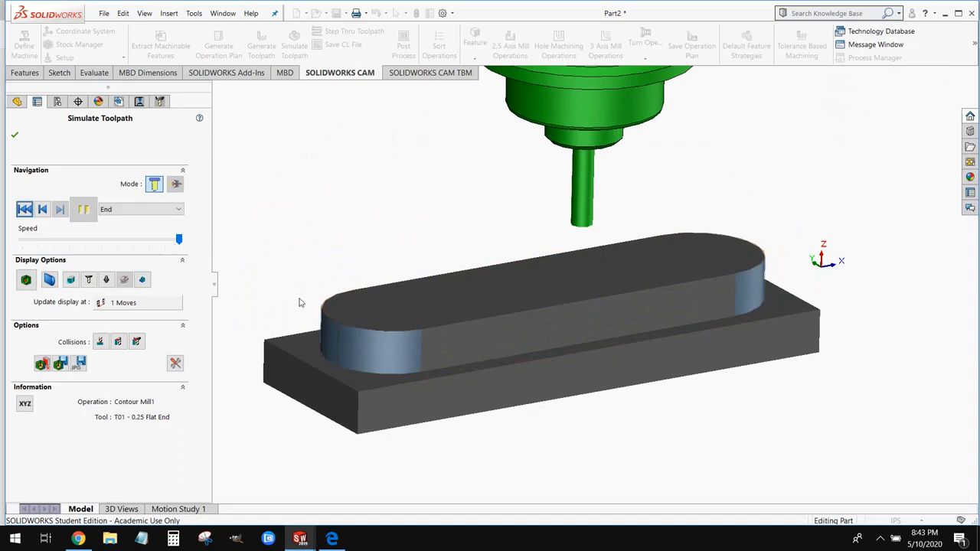
{"action": "middle_click_drag", "start_coordinate": [494, 394], "coordinate": [483, 363]}
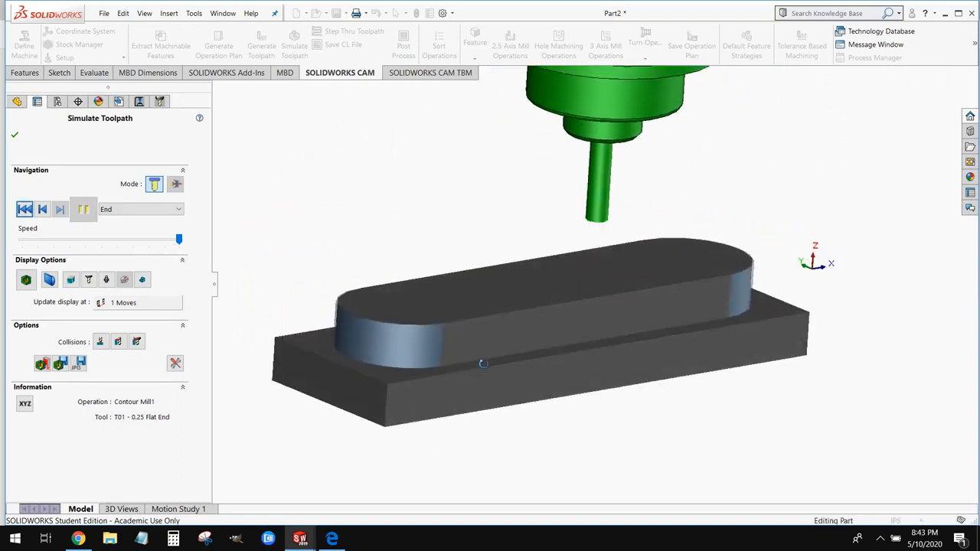
{"action": "left_click", "coordinate": [13, 135]}
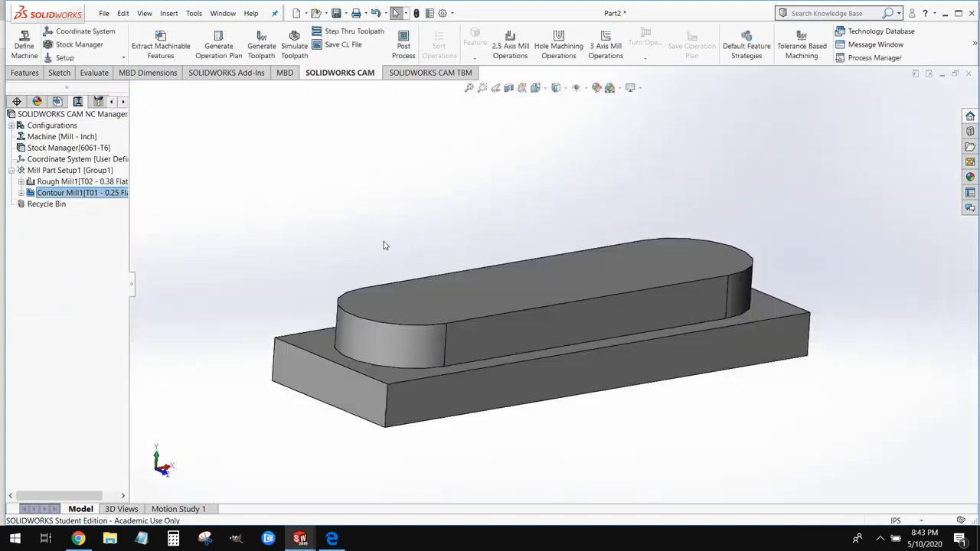
Step: Delete the contour mill operation that uses the 0.25 flat end tool from the mill part setup
{"action": "mouse_move", "coordinate": [81, 196]}
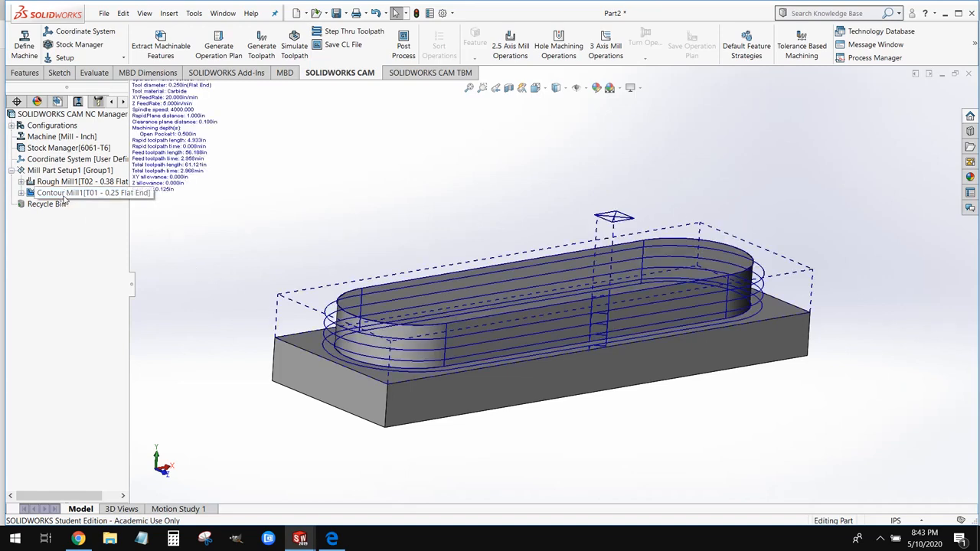
{"action": "right_click", "coordinate": [65, 194]}
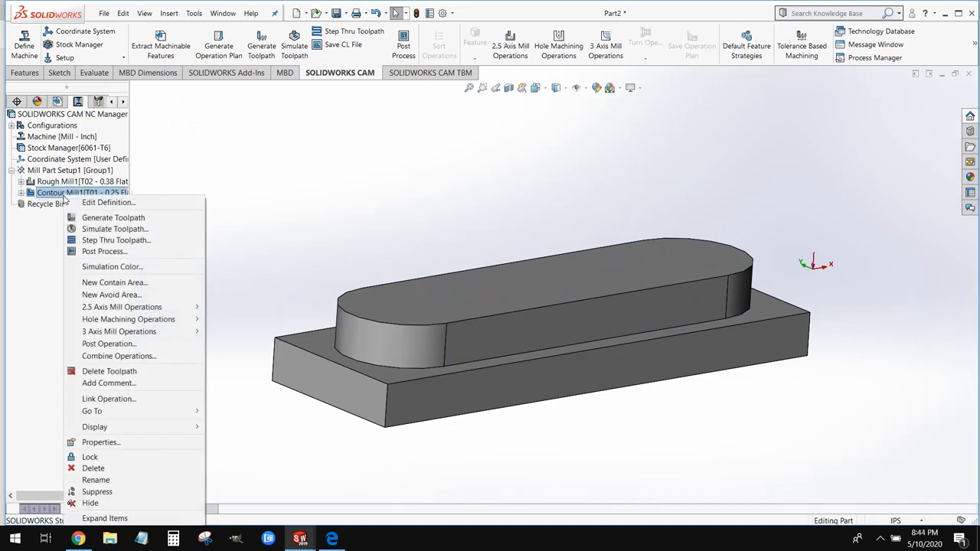
{"action": "left_click", "coordinate": [94, 469]}
{"action": "left_click", "coordinate": [553, 305]}
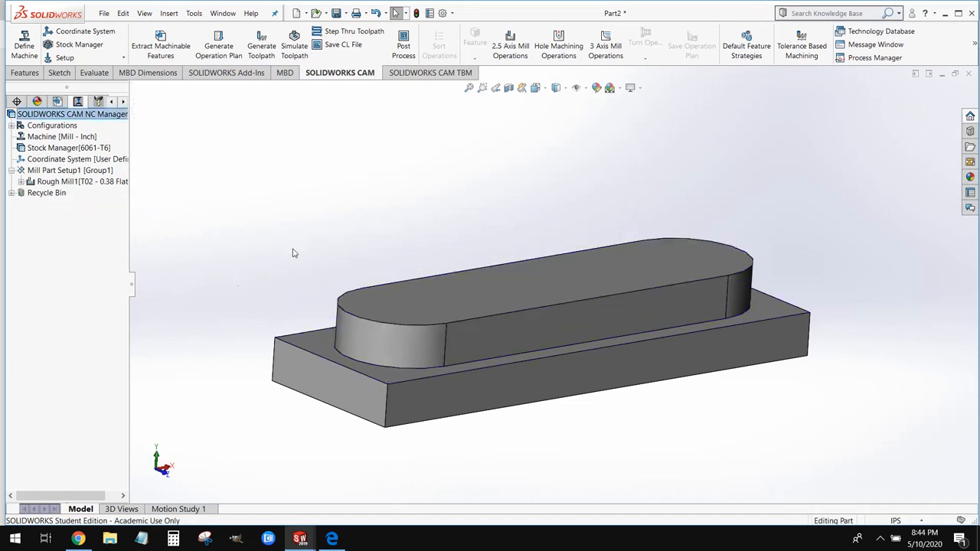
{"action": "left_click", "coordinate": [399, 258]}
{"action": "mouse_move", "coordinate": [510, 443]}
{"action": "middle_mouse_down"}
{"action": "mouse_move", "coordinate": [501, 422]}
{"action": "mouse_move", "coordinate": [502, 433]}
{"action": "middle_mouse_up"}
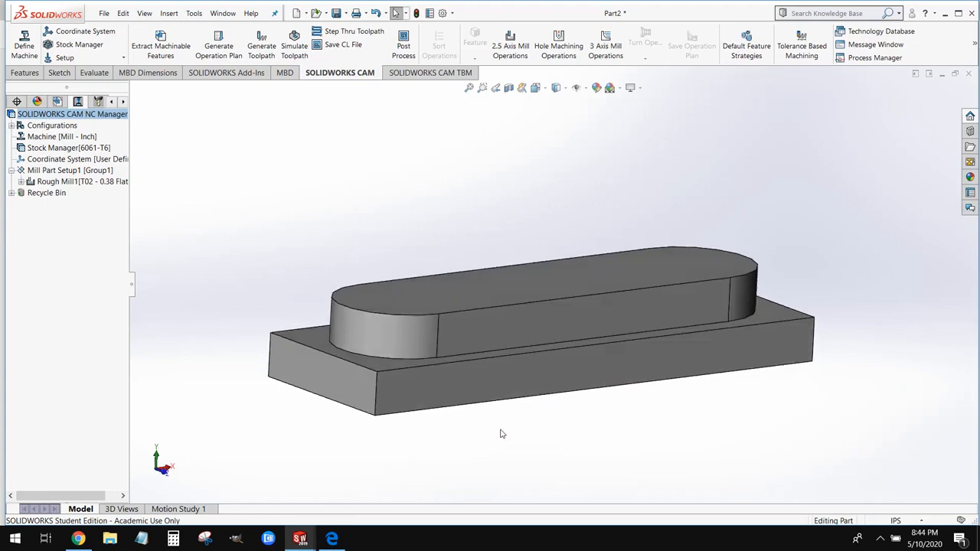
Step: Simulate the remaining rough mill operation and examine the stock left on the boss's wall around its rounded end
{"action": "left_click", "coordinate": [85, 182]}
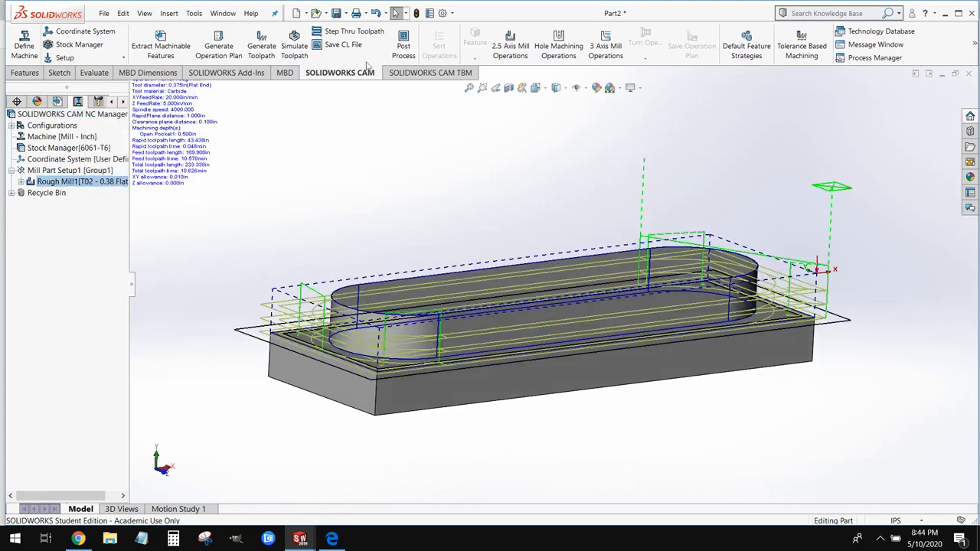
{"action": "left_click", "coordinate": [293, 43]}
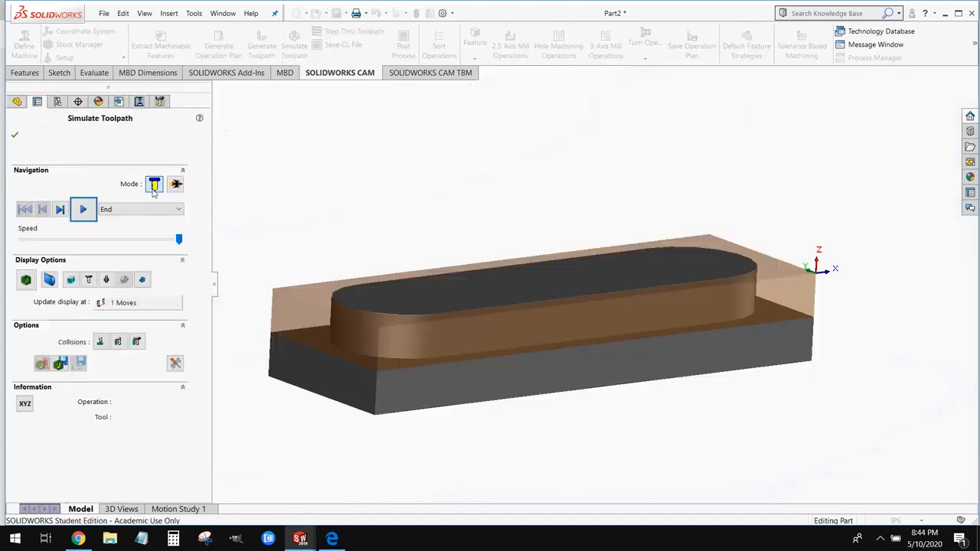
{"action": "left_click", "coordinate": [83, 209]}
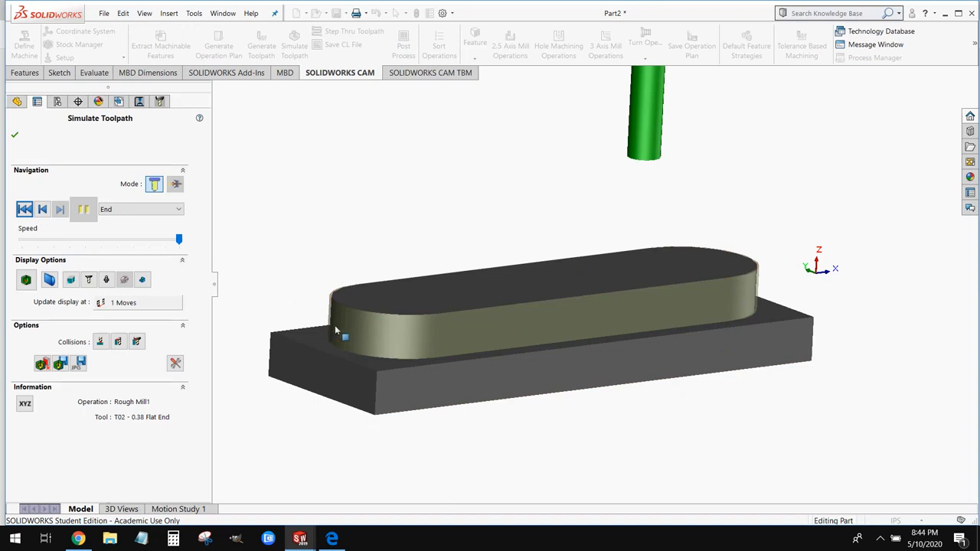
{"action": "scroll", "coordinate": [337, 328], "scroll_direction": "down", "scroll_amount": 5}
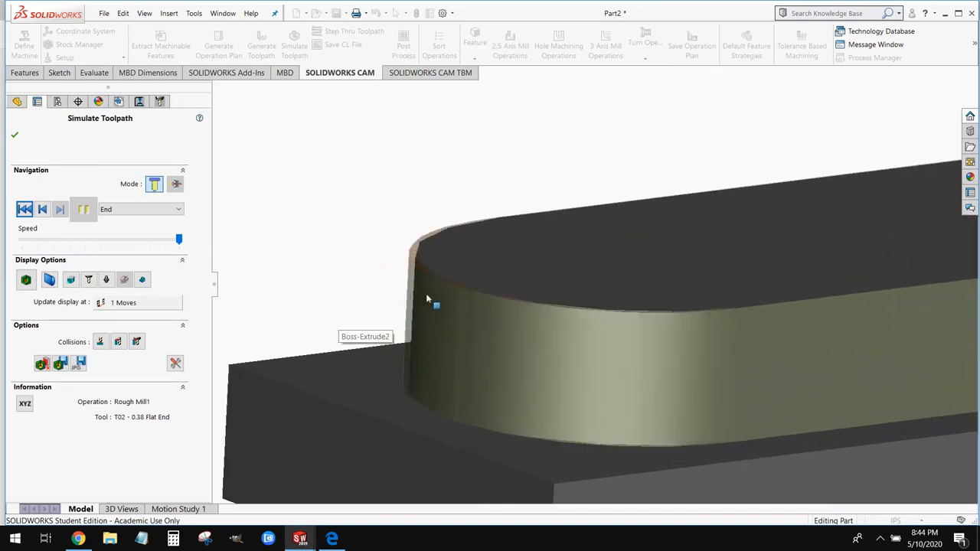
{"action": "scroll", "coordinate": [427, 299], "scroll_direction": "down", "scroll_amount": 2}
{"action": "middle_click_drag", "start_coordinate": [428, 299], "coordinate": [420, 304]}
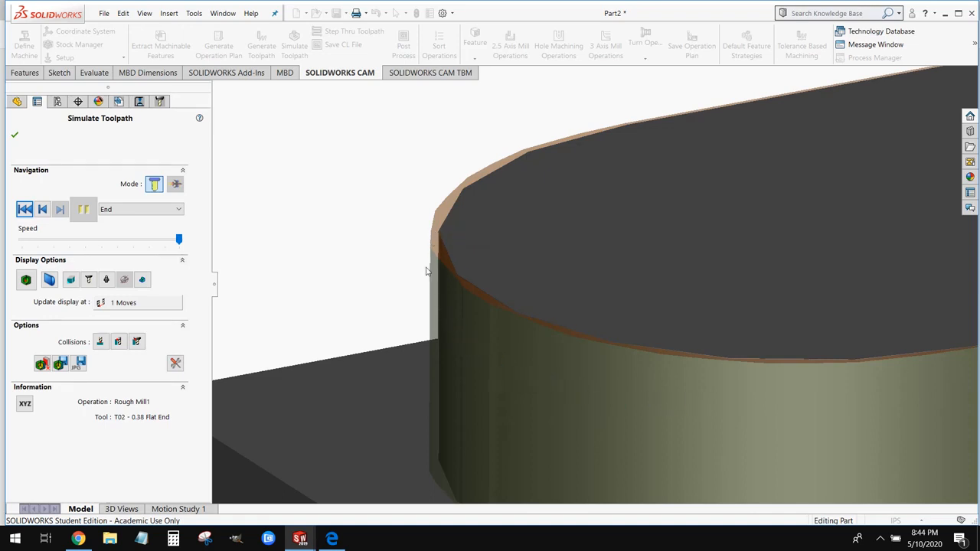
{"action": "scroll", "coordinate": [483, 391], "scroll_direction": "down", "scroll_amount": 3}
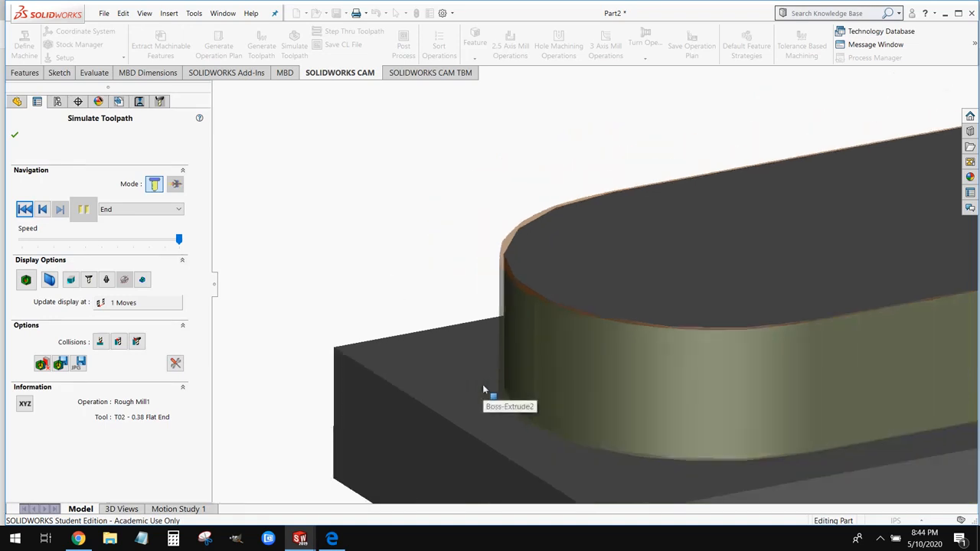
{"action": "scroll", "coordinate": [517, 401], "scroll_direction": "up", "scroll_amount": 1}
{"action": "scroll", "coordinate": [766, 330], "scroll_direction": "up", "scroll_amount": 4}
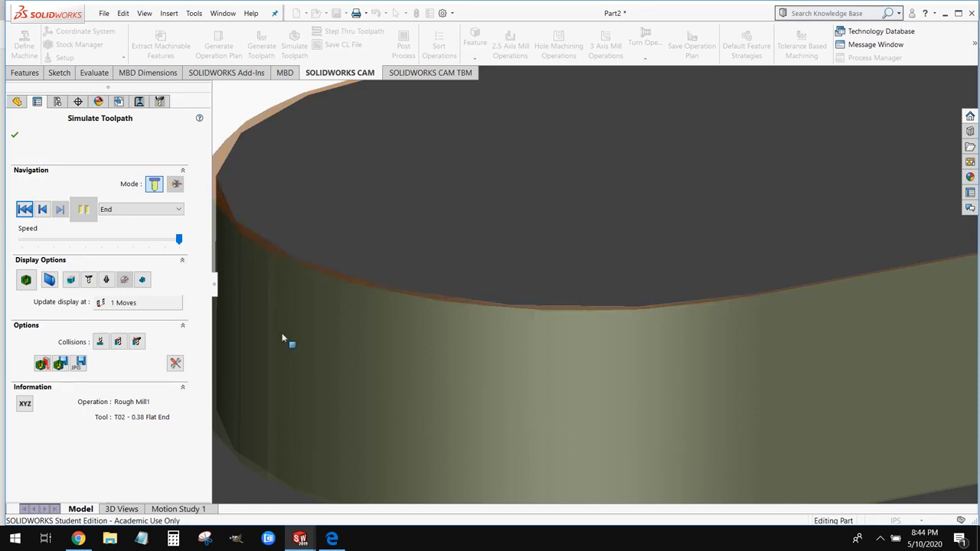
{"action": "scroll", "coordinate": [278, 344], "scroll_direction": "up", "scroll_amount": 3}
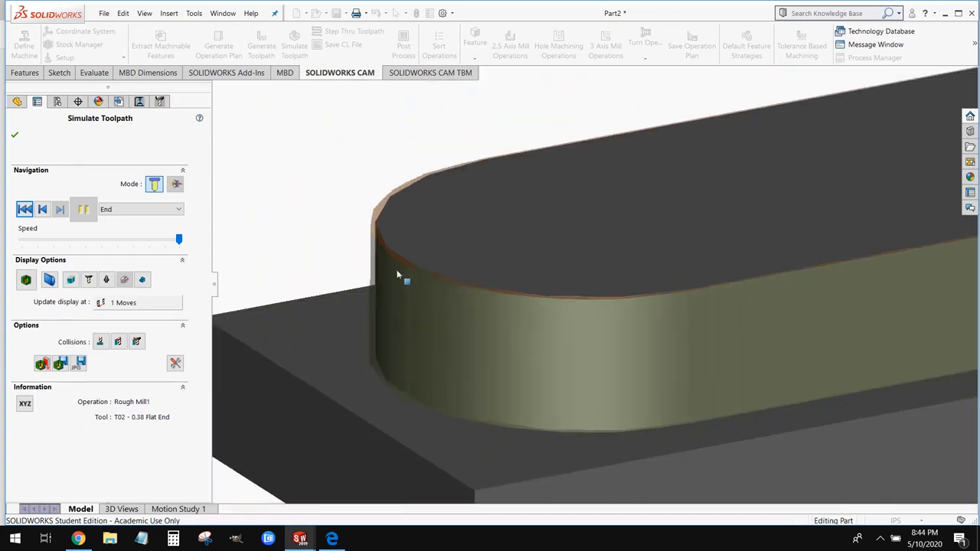
{"action": "left_click", "coordinate": [14, 135]}
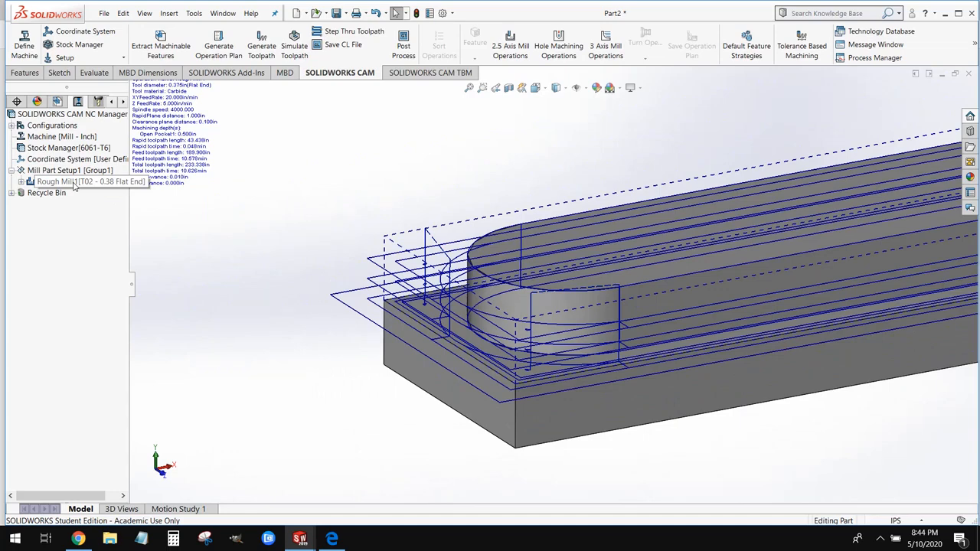
Step: Edit the rough mill operation to use the 1/2 EM CRB 2FL 1 LOC flat end tool from the tool crib, replacing its holder too
{"action": "left_click", "coordinate": [79, 184]}
{"action": "right_click", "coordinate": [57, 186]}
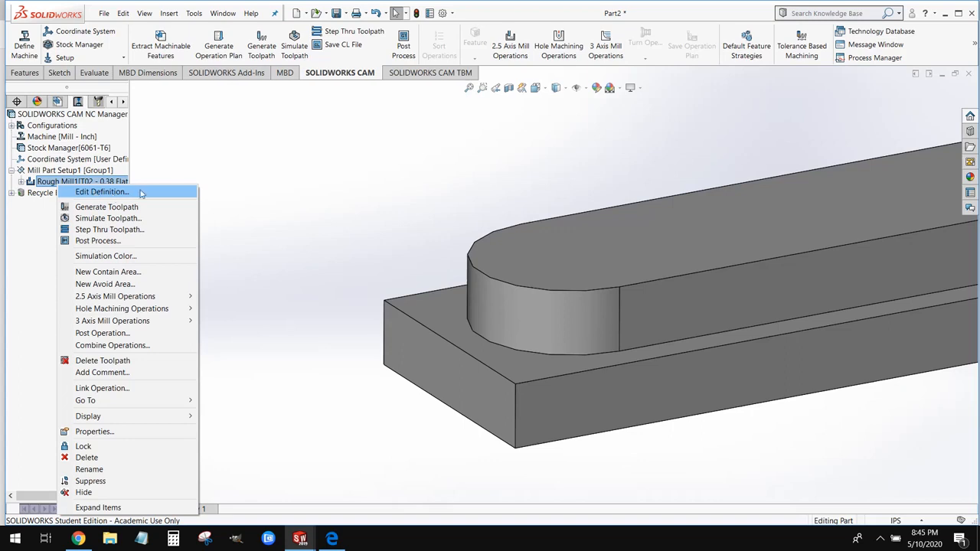
{"action": "left_click", "coordinate": [141, 192]}
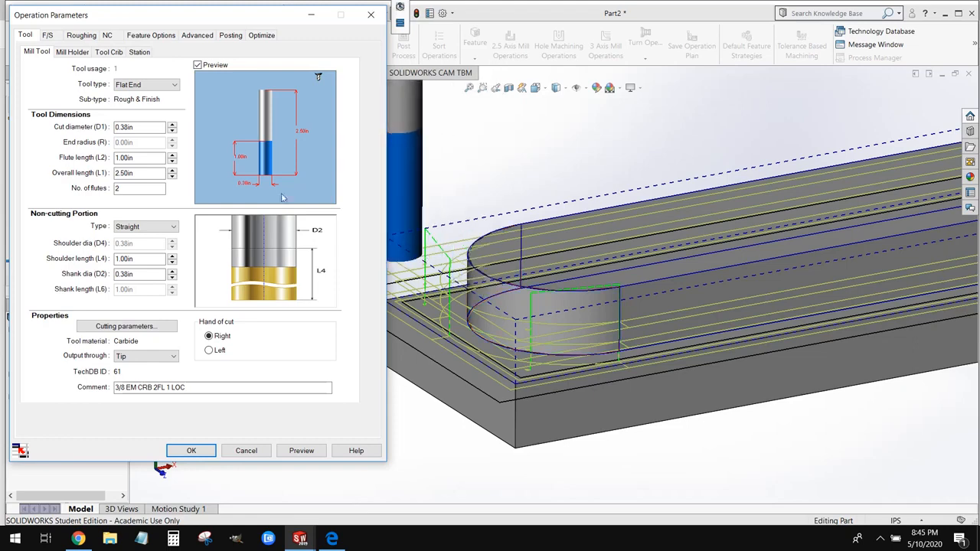
{"action": "left_click", "coordinate": [103, 54]}
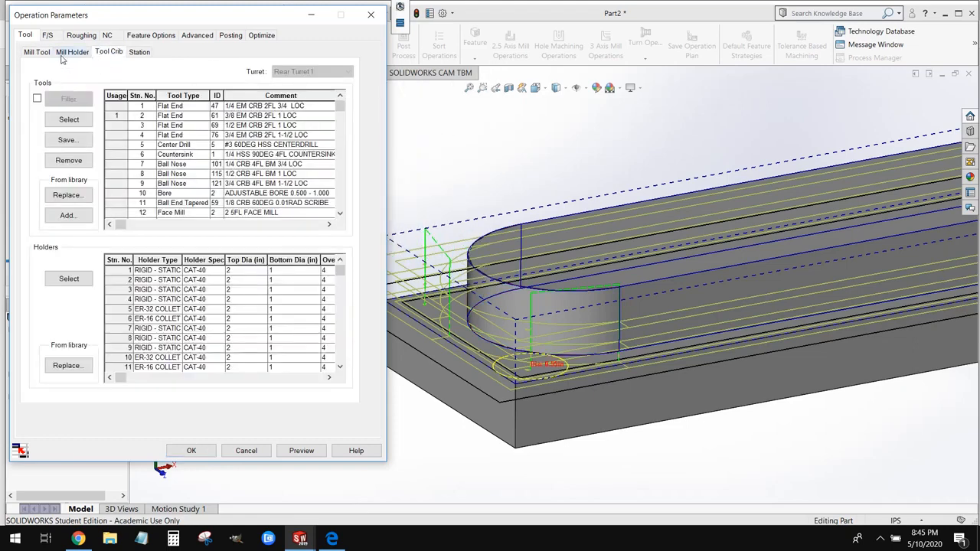
{"action": "mouse_move", "coordinate": [117, 19]}
{"action": "left_mouse_down"}
{"action": "mouse_move", "coordinate": [456, 43]}
{"action": "mouse_move", "coordinate": [251, 17]}
{"action": "mouse_move", "coordinate": [107, 13]}
{"action": "mouse_move", "coordinate": [129, 12]}
{"action": "left_mouse_up"}
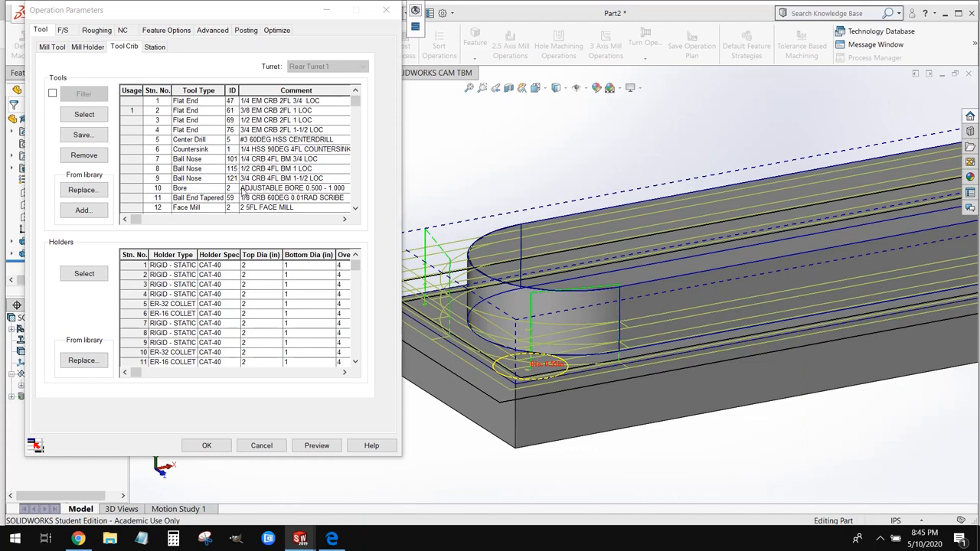
{"action": "left_click", "coordinate": [260, 126]}
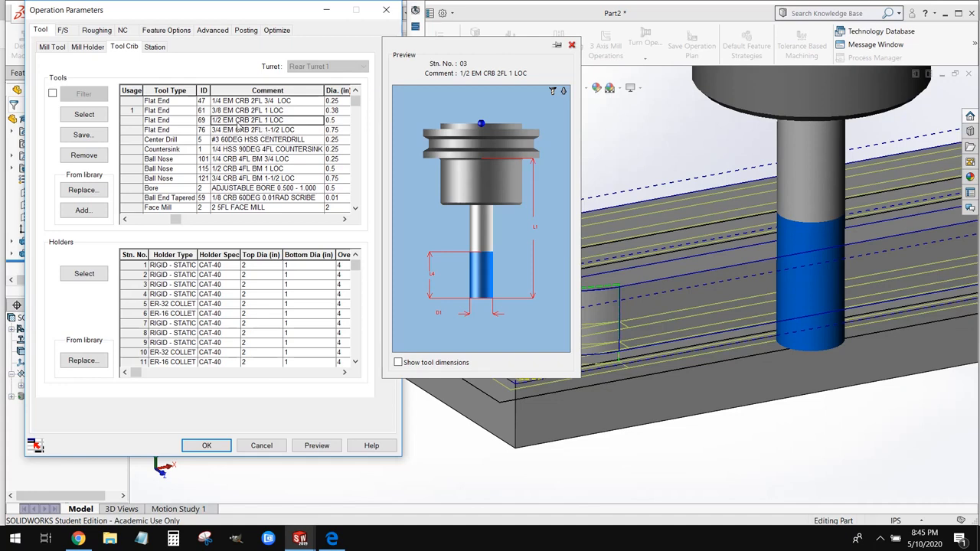
{"action": "left_click", "coordinate": [84, 115]}
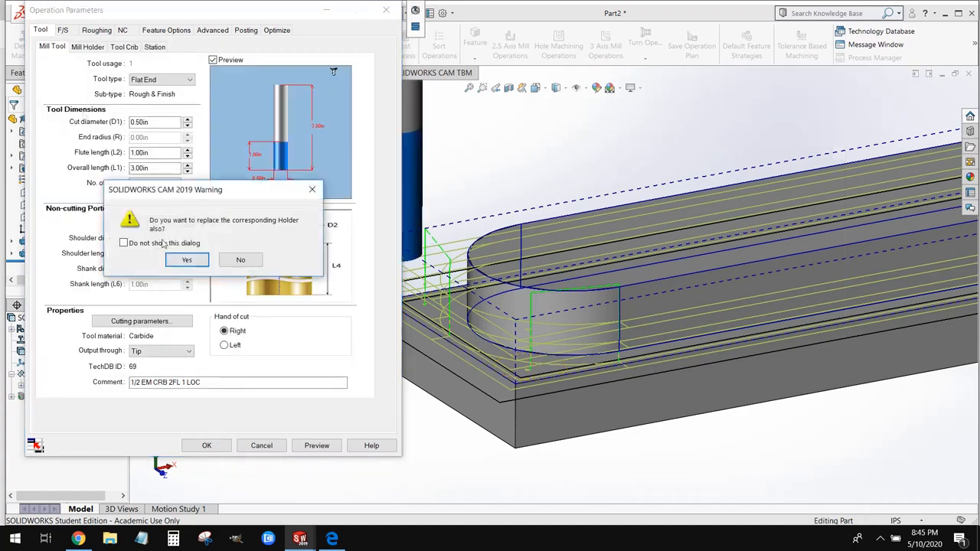
{"action": "left_click", "coordinate": [187, 261]}
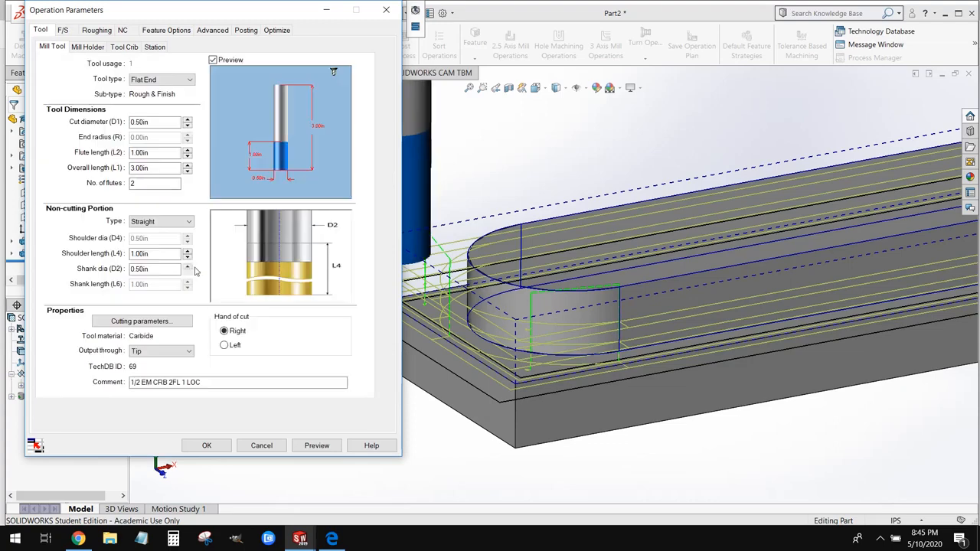
{"action": "scroll", "coordinate": [460, 292], "scroll_direction": "up", "scroll_amount": 2}
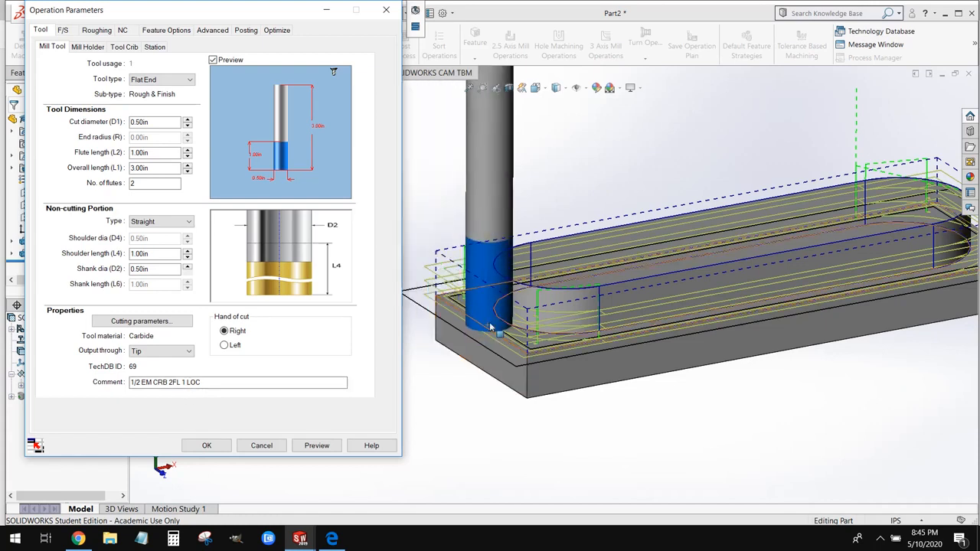
{"action": "left_click", "coordinate": [152, 381]}
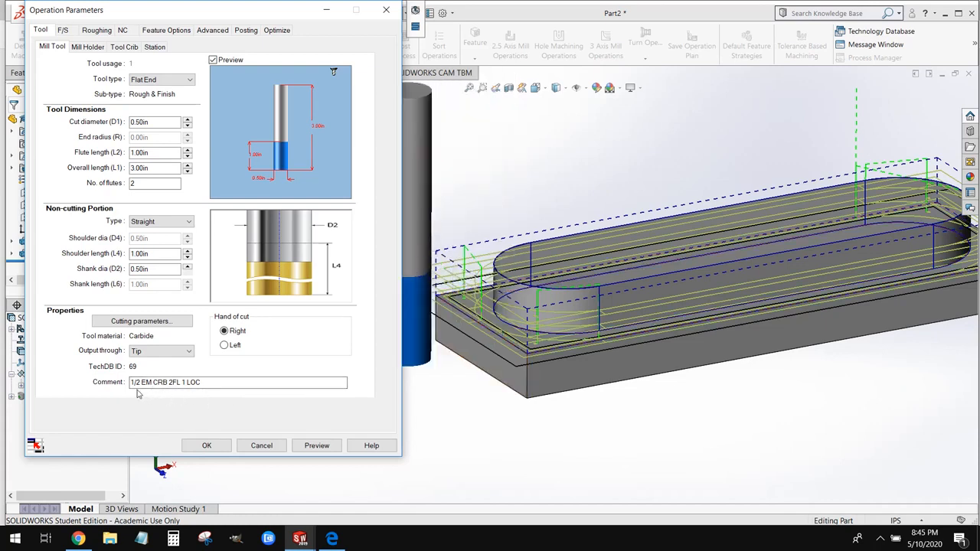
{"action": "scroll", "coordinate": [465, 324], "scroll_direction": "up", "scroll_amount": 1}
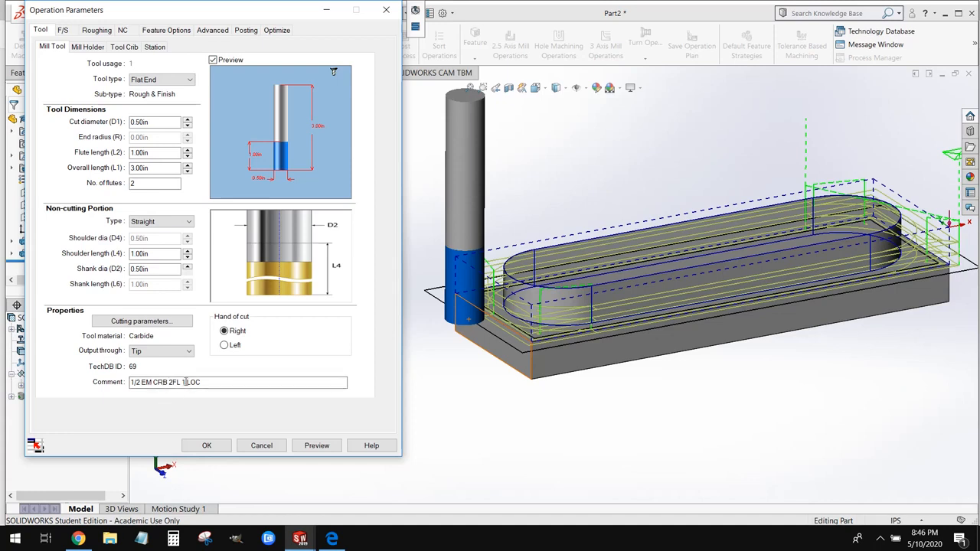
Step: Define the rough mill operation's feeds and speeds by Operation instead of by Library
{"action": "left_click", "coordinate": [64, 31]}
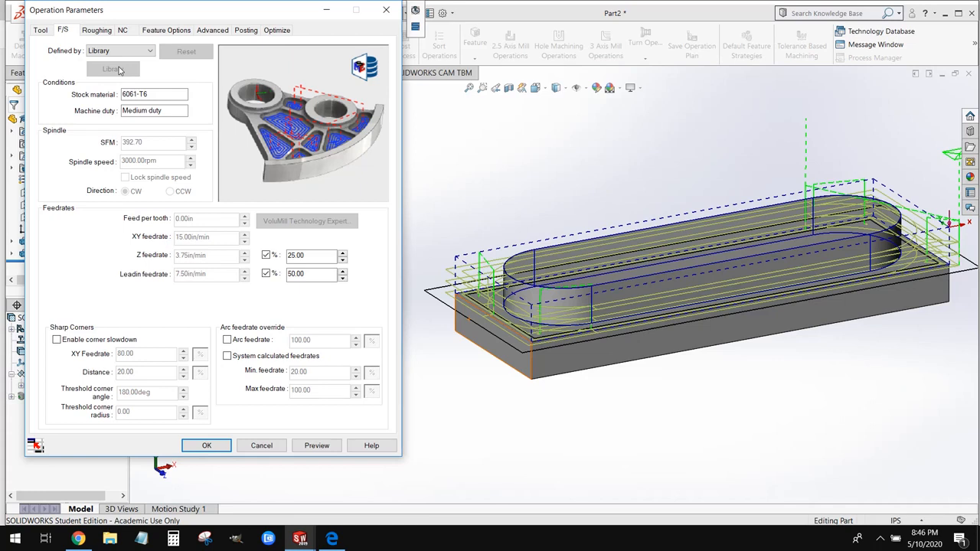
{"action": "left_click", "coordinate": [124, 52]}
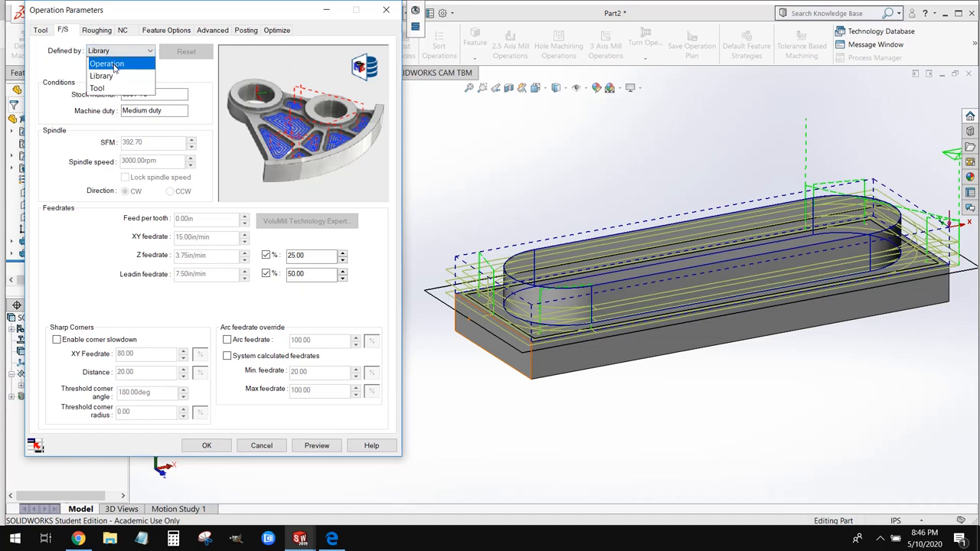
{"action": "left_click", "coordinate": [114, 64]}
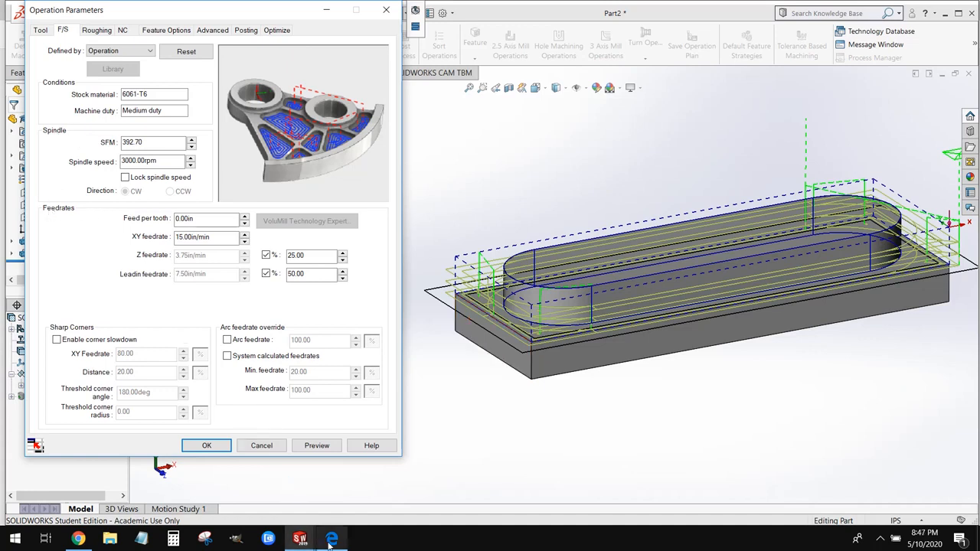
Step: Switch to SPEED CALC.pdf in the browser and review the spindle speed and feed rate formulas, starting conditions and worked calculation
{"action": "mouse_move", "coordinate": [331, 542]}
{"action": "left_click", "coordinate": [329, 508]}
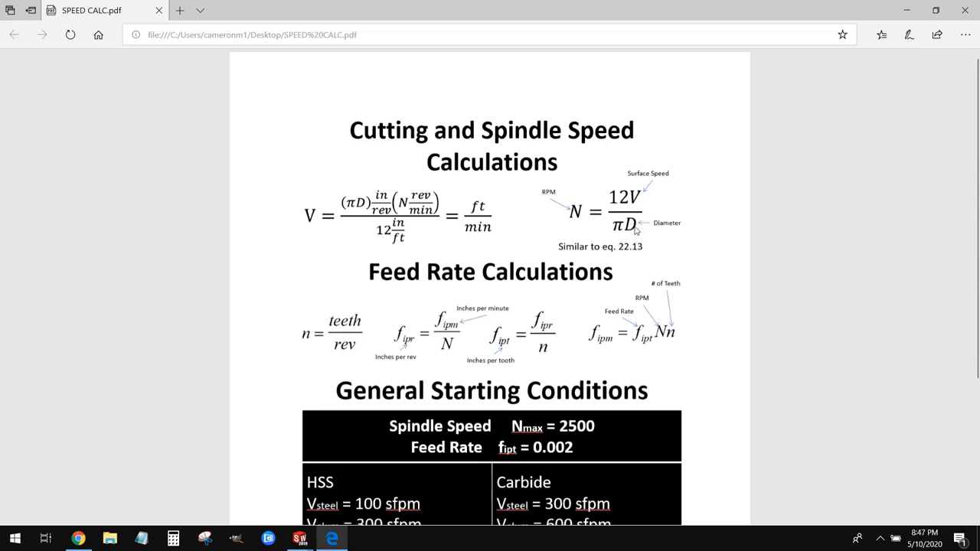
{"action": "scroll", "coordinate": [597, 276], "scroll_direction": "down", "scroll_amount": 3}
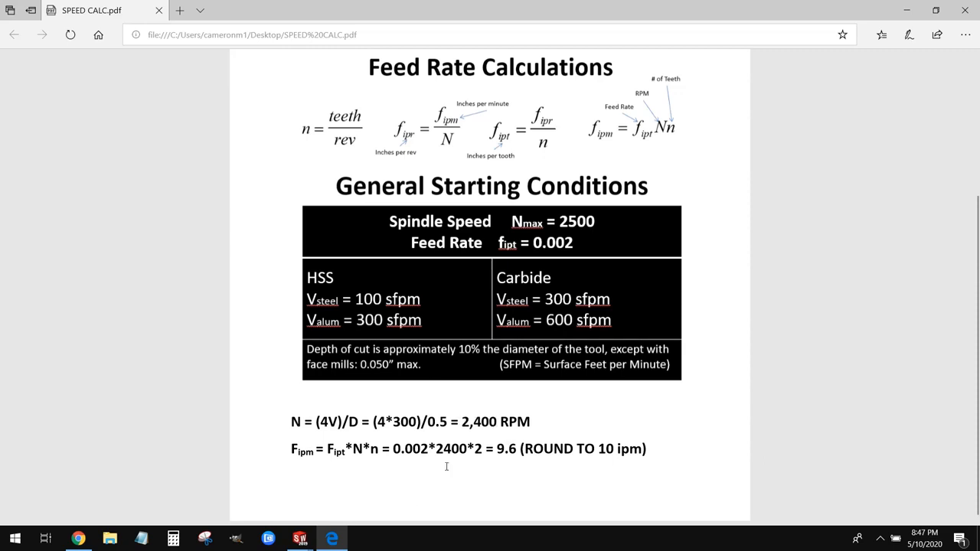
{"action": "mouse_move", "coordinate": [312, 543]}
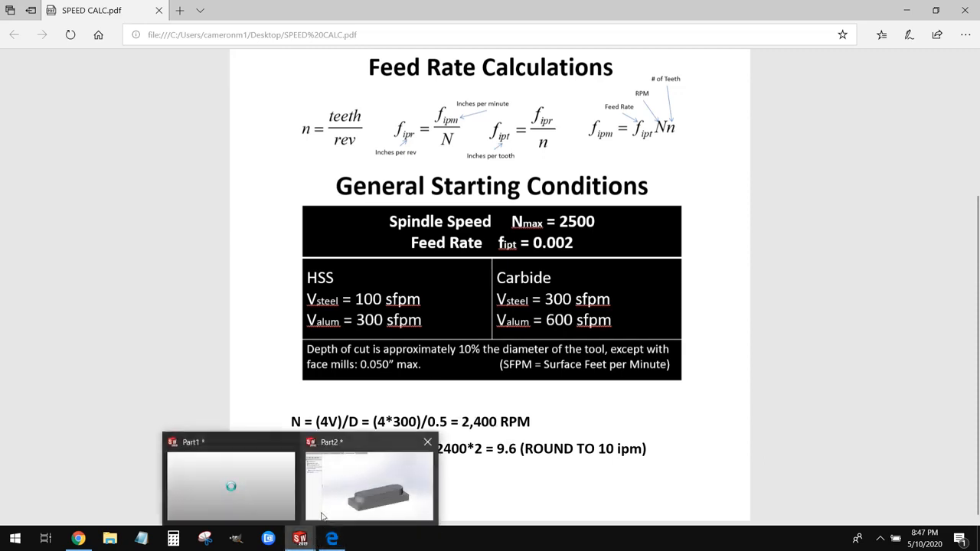
Step: Switch back to the Part2 window in SOLIDWORKS and set the rough mill's spindle speed to 2400 rpm
{"action": "left_click", "coordinate": [367, 482]}
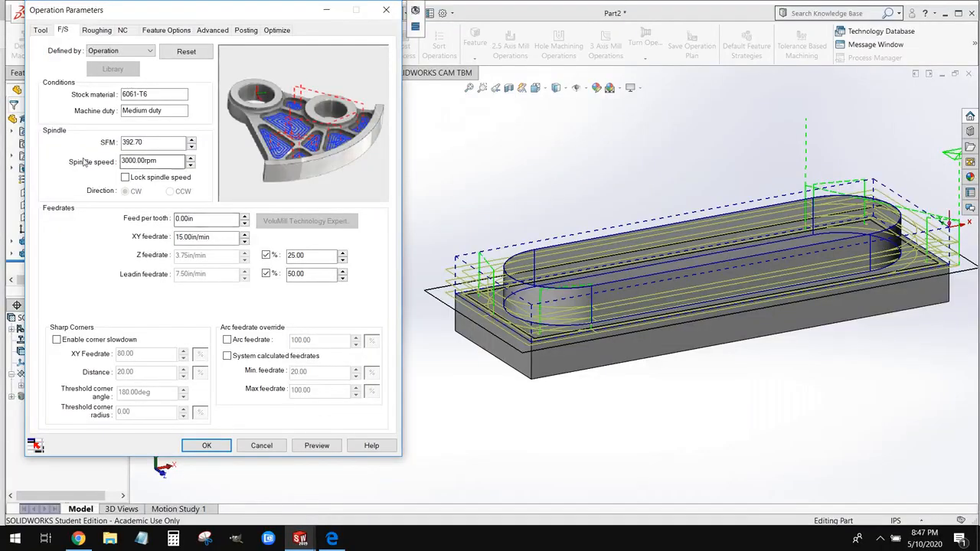
{"action": "left_click", "coordinate": [144, 161]}
{"action": "double_click", "coordinate": [144, 161]}
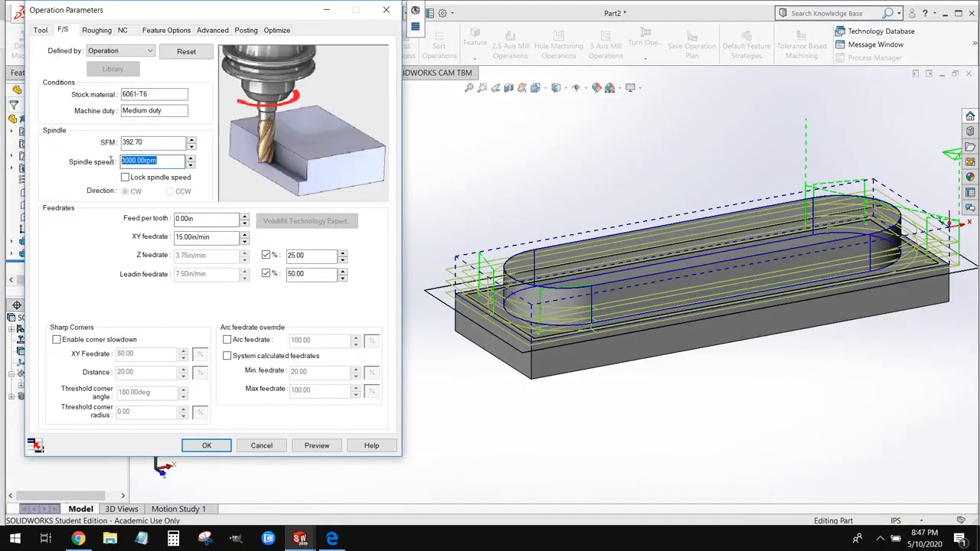
{"action": "type", "text": "2400"}
Step: Check the feed rate calculation in SPEED CALC.pdf and set the rough mill's XY feedrate to 10 in/min
{"action": "left_click", "coordinate": [331, 539]}
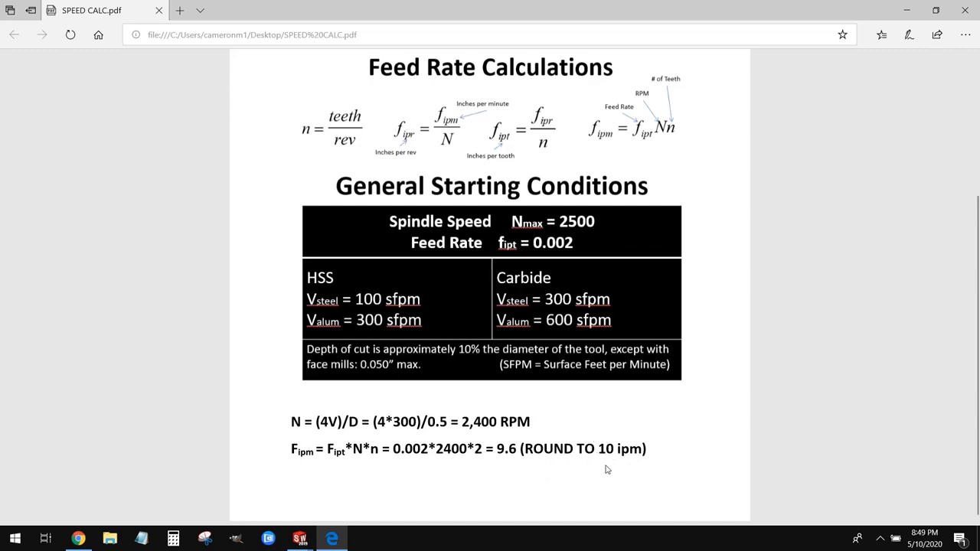
{"action": "left_click", "coordinate": [901, 6]}
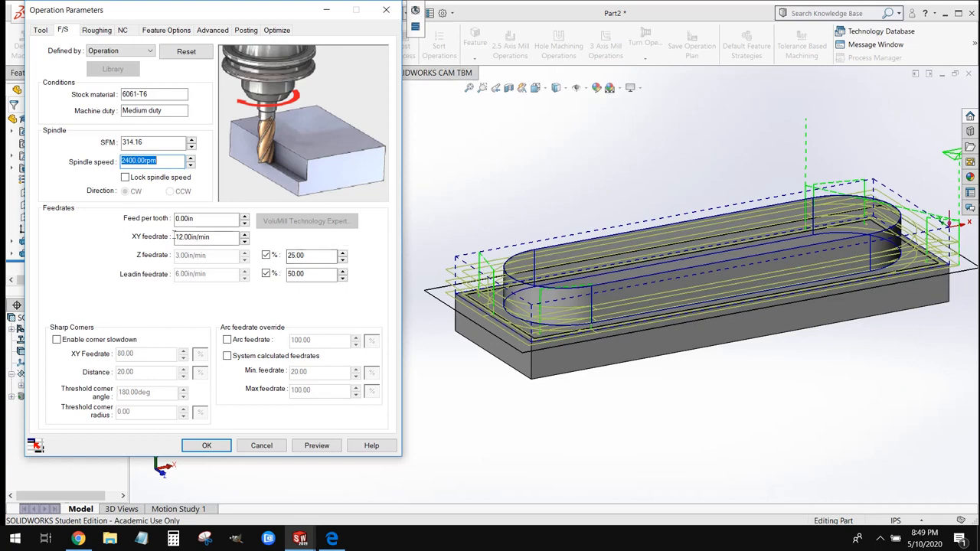
{"action": "left_click", "coordinate": [219, 239]}
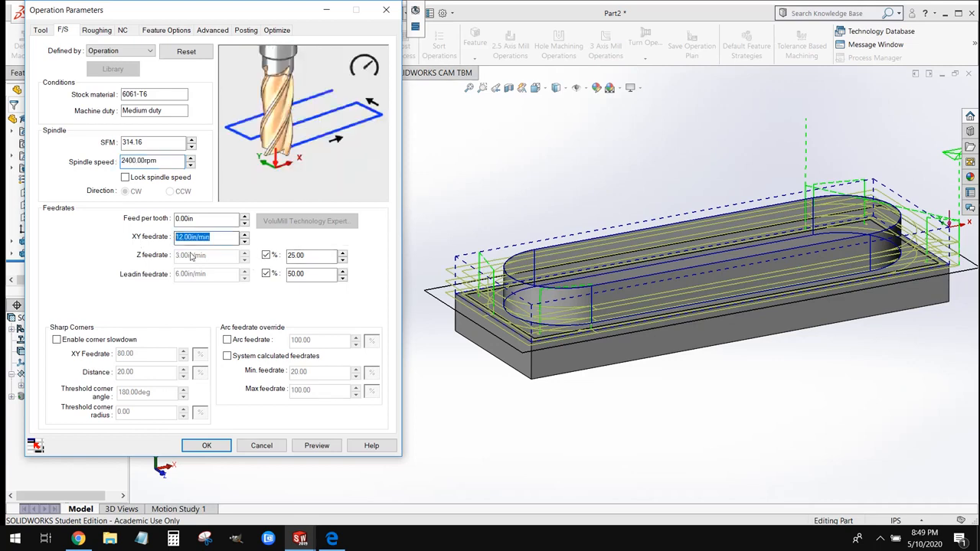
{"action": "type", "text": "10"}
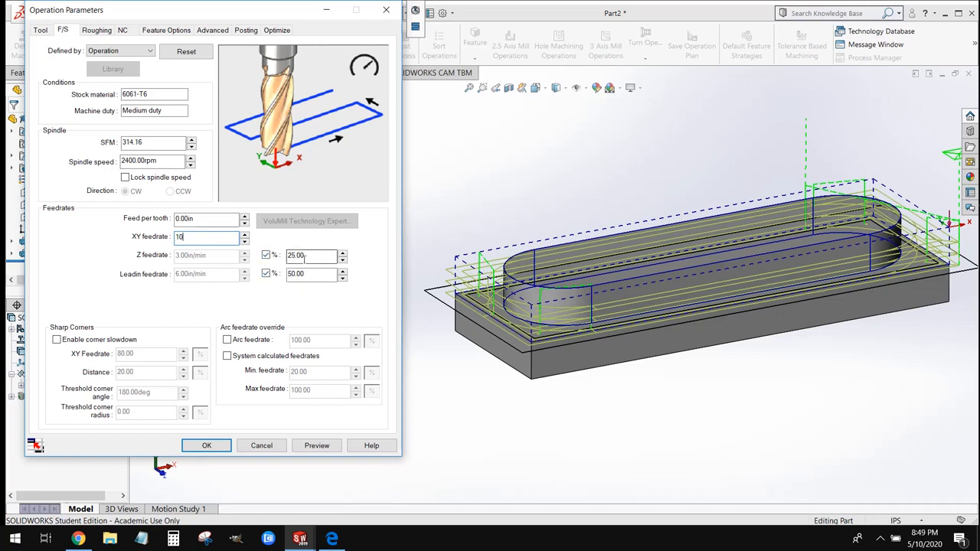
Step: Try a Z feedrate of 2 with the percentage-based Z and lead-in feedrates turned off, and turn both percentages back on
{"action": "left_click", "coordinate": [266, 256]}
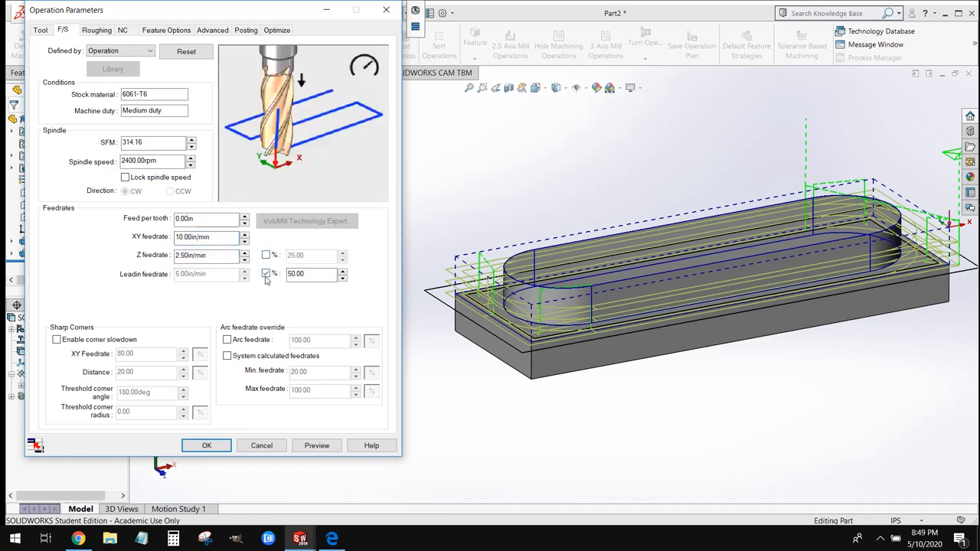
{"action": "left_click", "coordinate": [266, 274]}
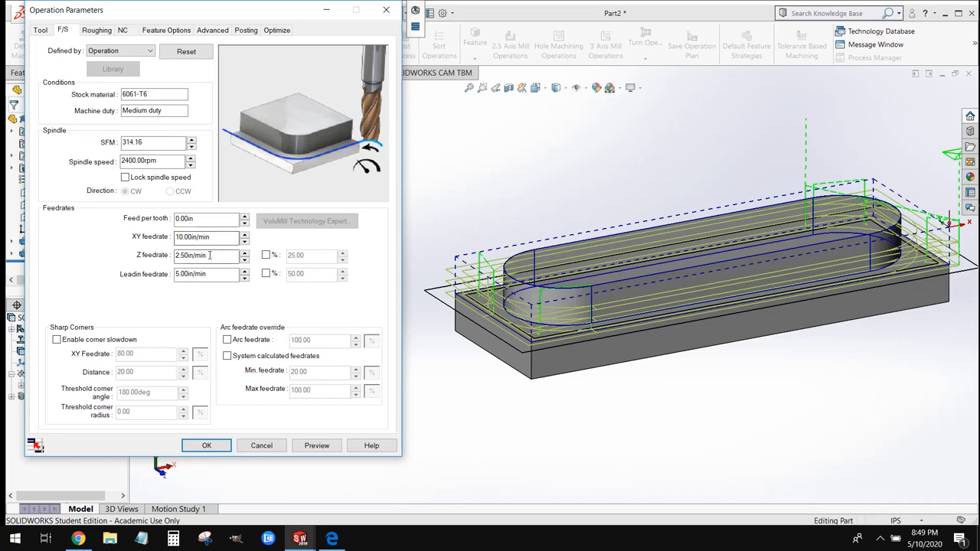
{"action": "left_click_drag", "start_coordinate": [220, 256], "coordinate": [176, 257]}
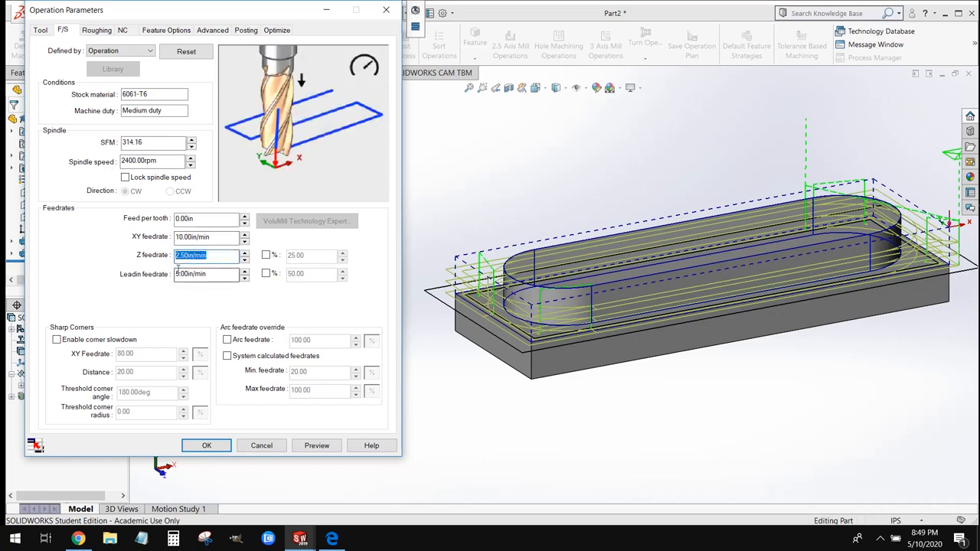
{"action": "type", "text": "2"}
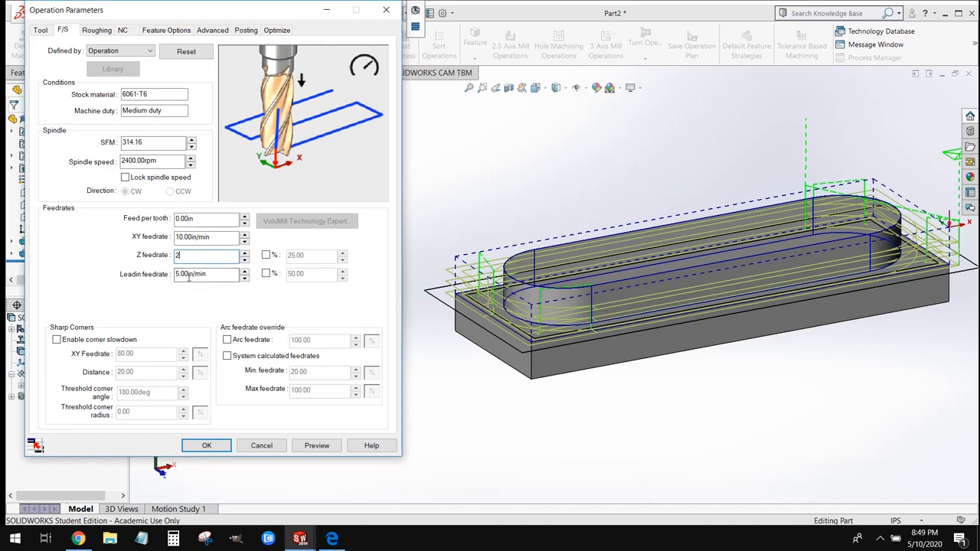
{"action": "left_click", "coordinate": [267, 255]}
{"action": "left_click", "coordinate": [266, 274]}
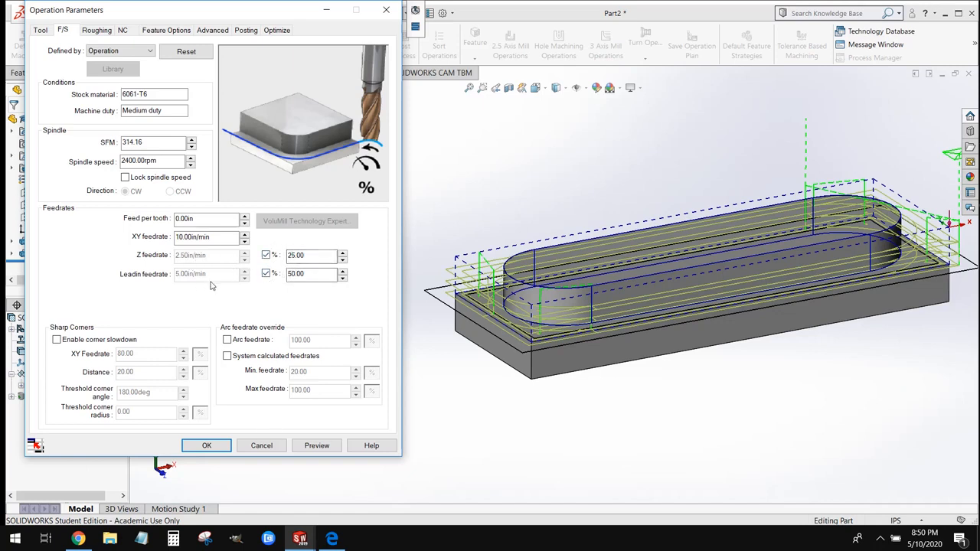
{"action": "left_click", "coordinate": [266, 255]}
{"action": "left_click", "coordinate": [266, 273]}
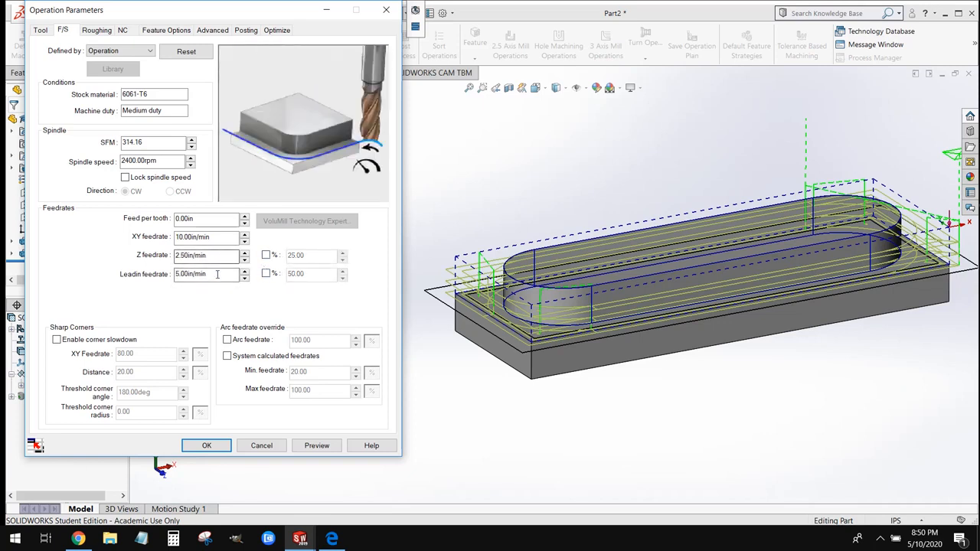
{"action": "left_click", "coordinate": [266, 256]}
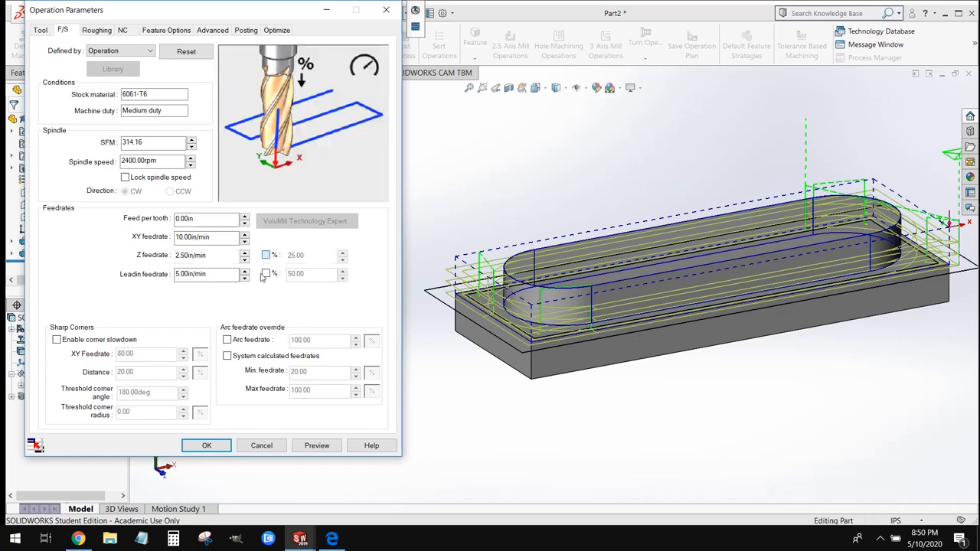
{"action": "left_click", "coordinate": [266, 274]}
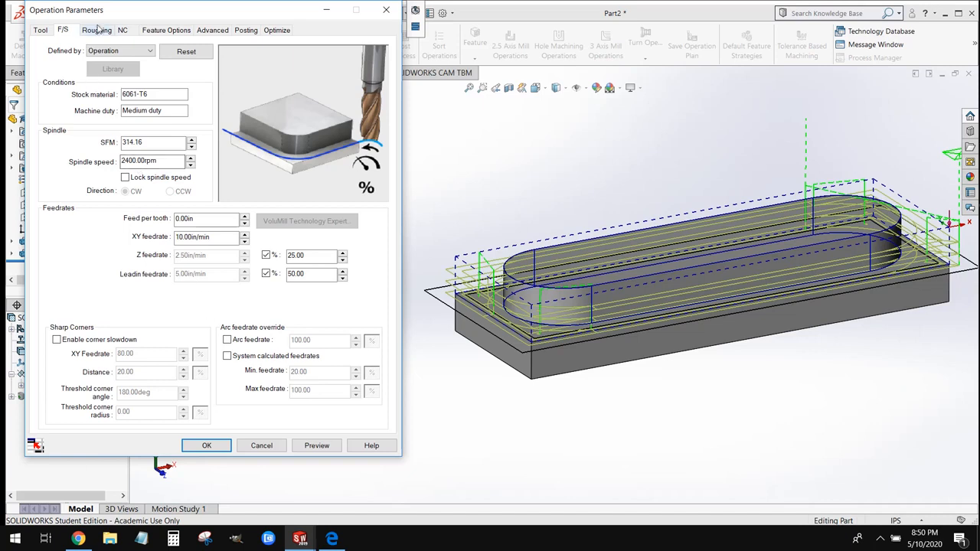
Step: Set the roughing side allowance to 0 and inspect the toolpath around the boss from above and at an angle
{"action": "left_click", "coordinate": [97, 29]}
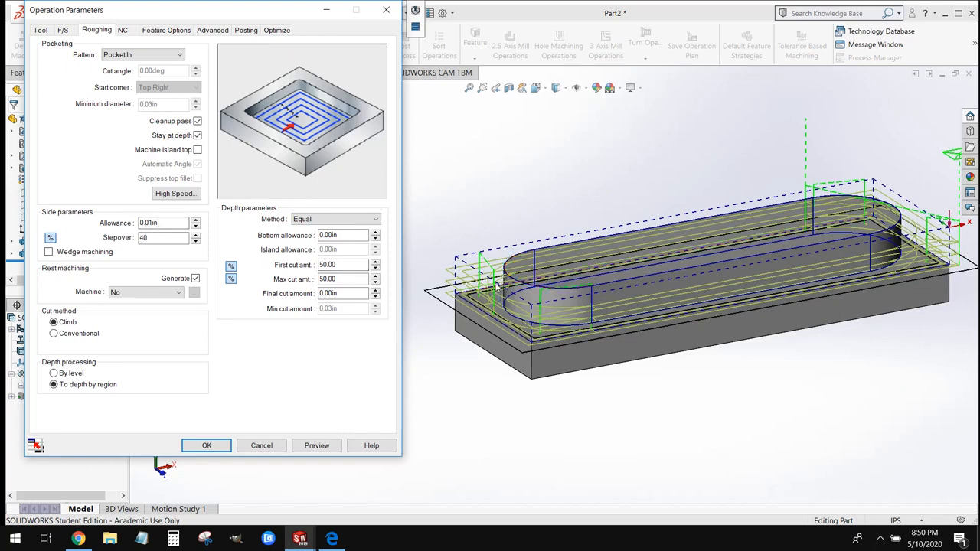
{"action": "left_click", "coordinate": [165, 222]}
{"action": "type", "text": "0"}
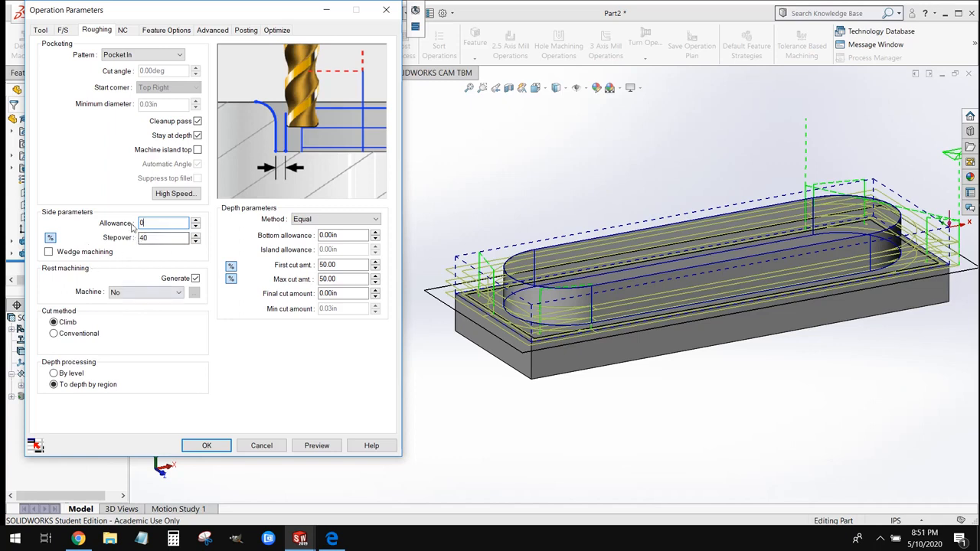
{"action": "left_click", "coordinate": [522, 297]}
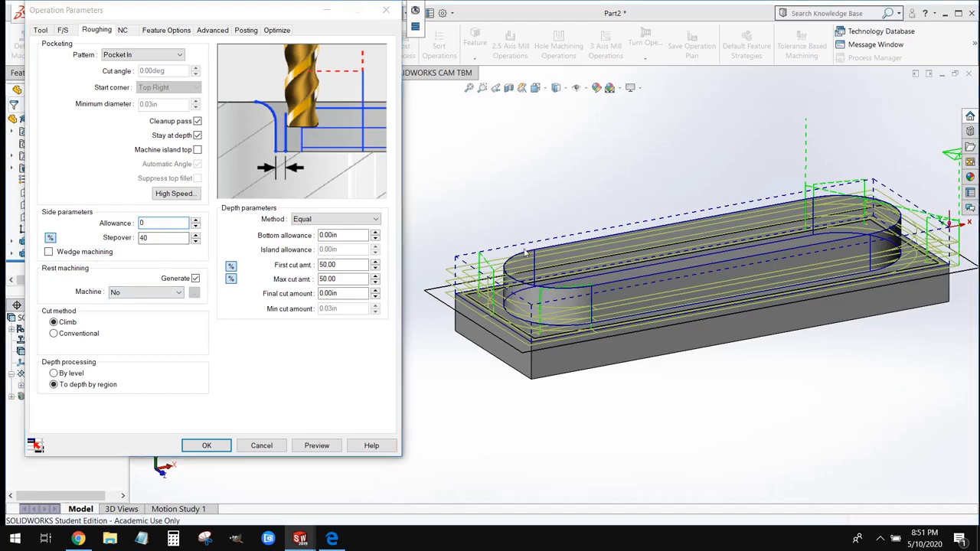
{"action": "middle_click_drag", "start_coordinate": [523, 297], "coordinate": [540, 366]}
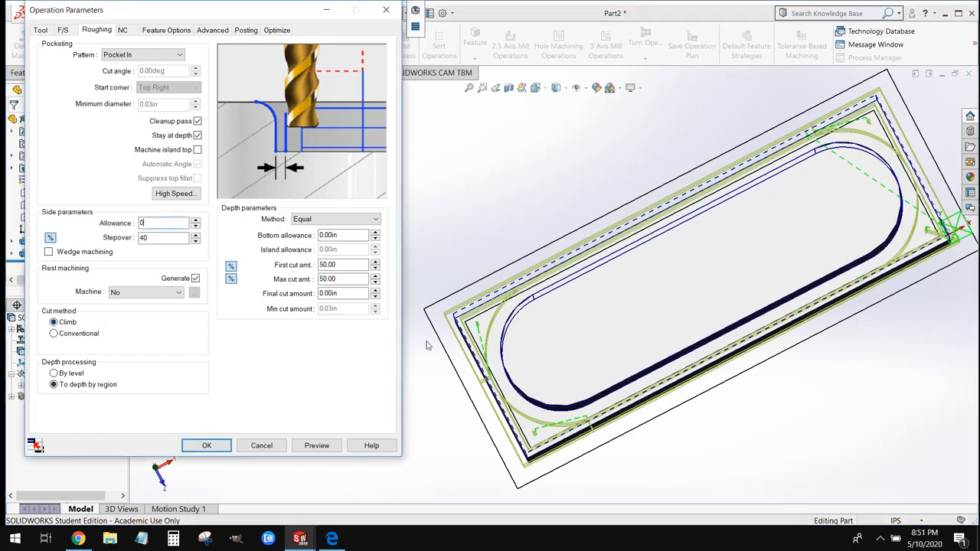
{"action": "middle_click_drag", "start_coordinate": [428, 346], "coordinate": [465, 237]}
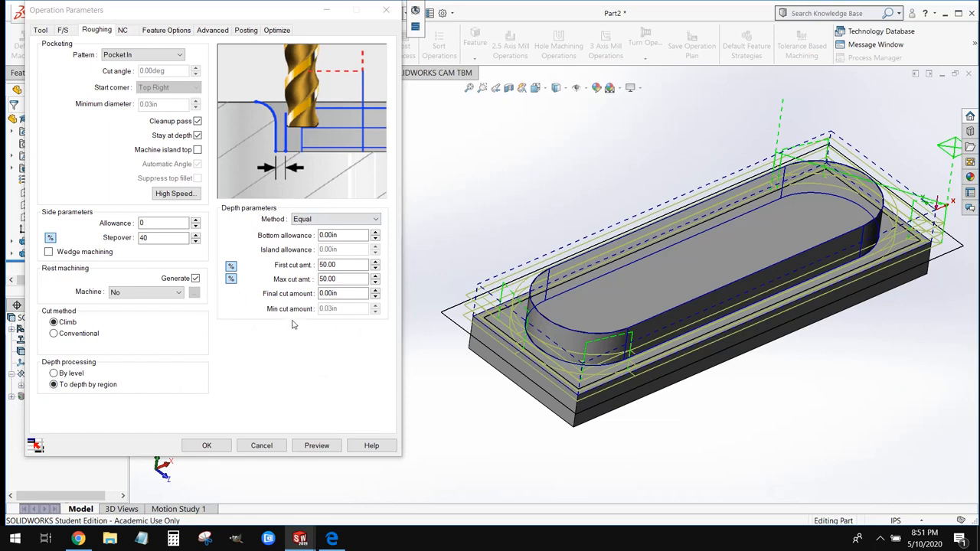
Step: Turn off the percentage-based depth cuts and set the first and maximum cut amounts to 0.05 in
{"action": "left_click", "coordinate": [309, 266]}
{"action": "left_click", "coordinate": [306, 279]}
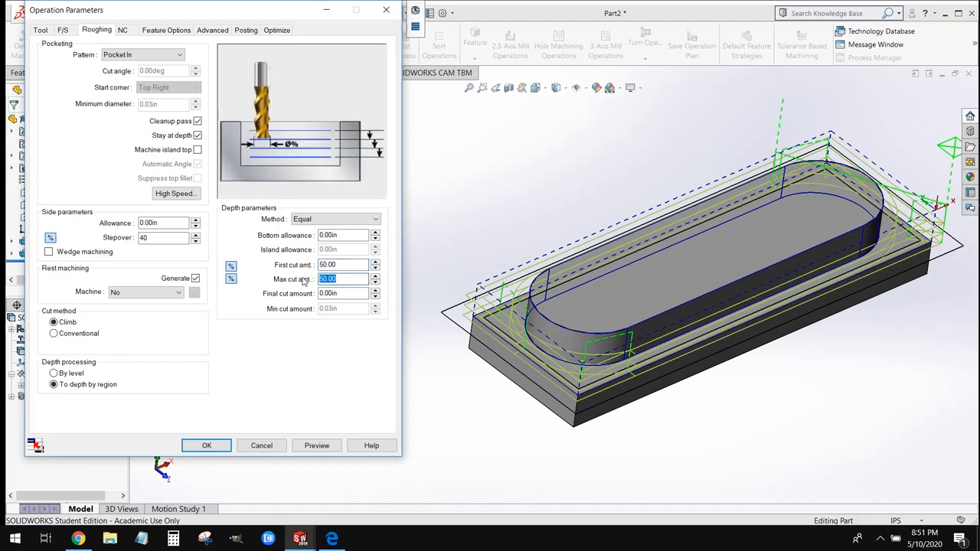
{"action": "left_click", "coordinate": [232, 266]}
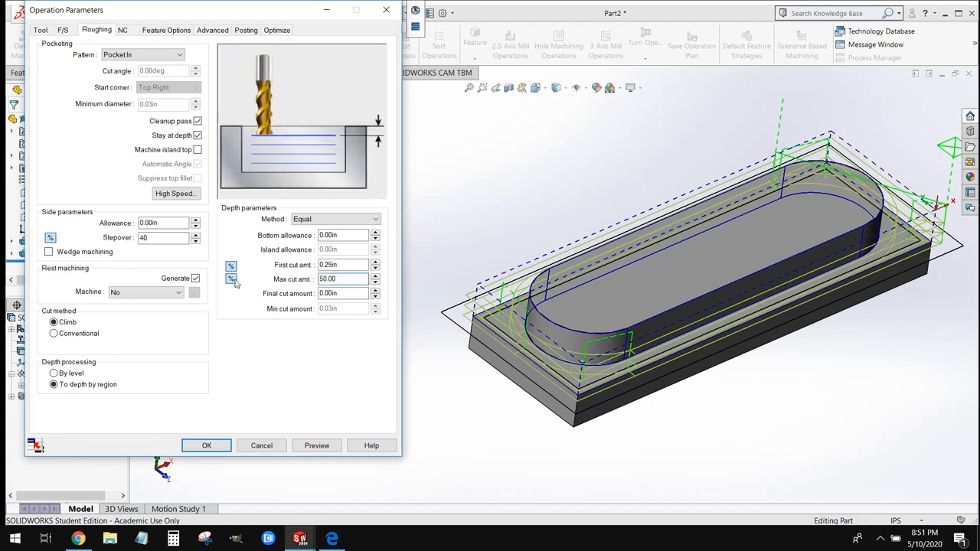
{"action": "left_click", "coordinate": [232, 279]}
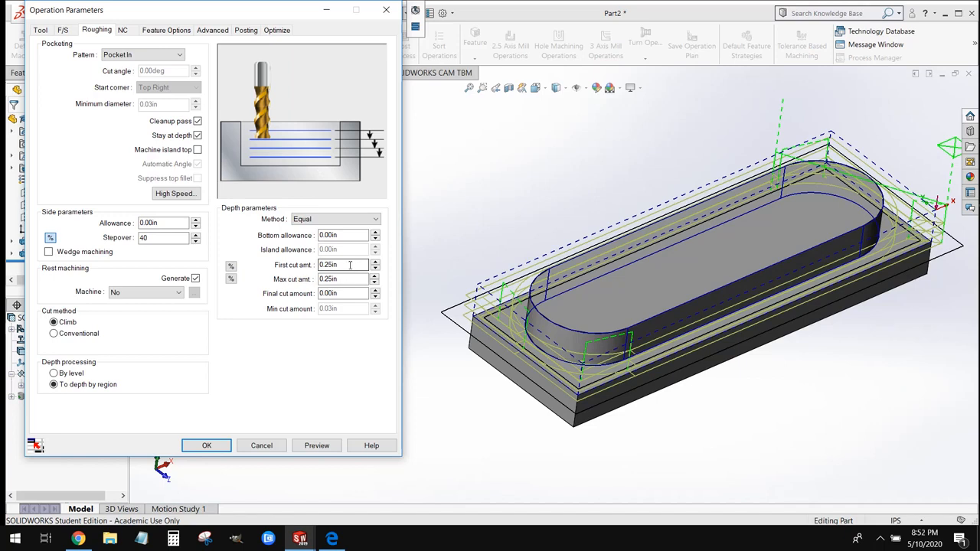
{"action": "left_click_drag", "start_coordinate": [350, 265], "coordinate": [313, 265]}
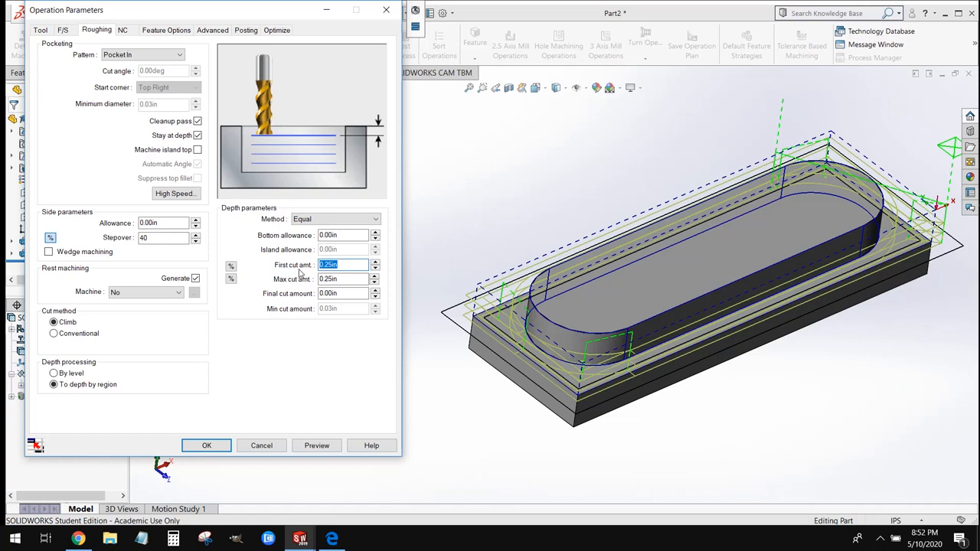
{"action": "type", "text": "0."}
{"action": "type", "text": "05"}
{"action": "key", "text": "Tab"}
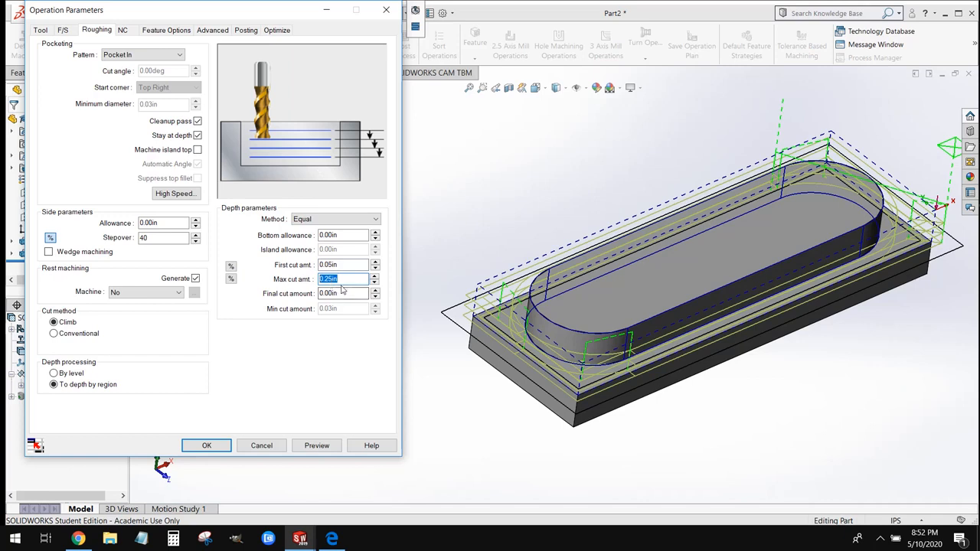
{"action": "type", "text": "05"}
Step: Keep the rapid plane at Top of Stock, set the clearance plane to Top of Stock, and accept the operation parameters
{"action": "left_click", "coordinate": [123, 31]}
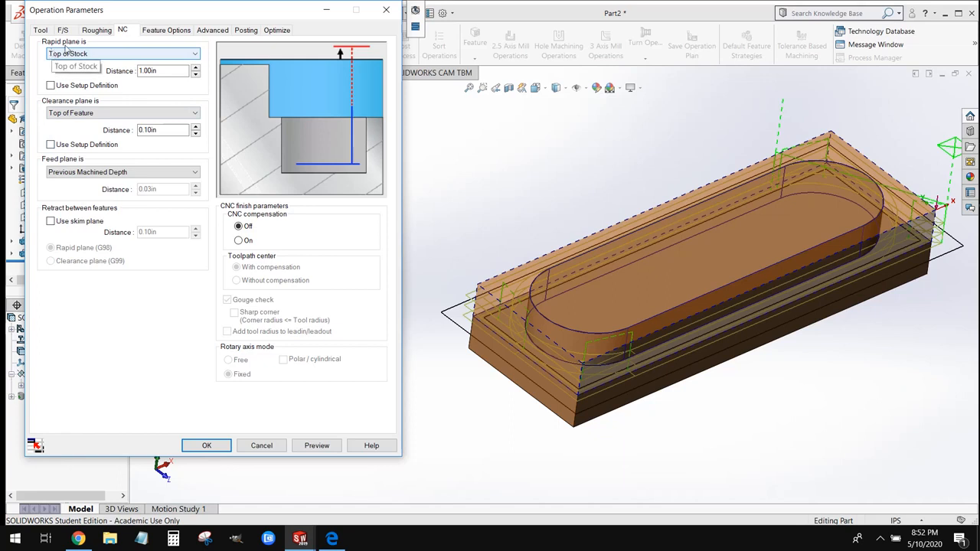
{"action": "left_click", "coordinate": [65, 62]}
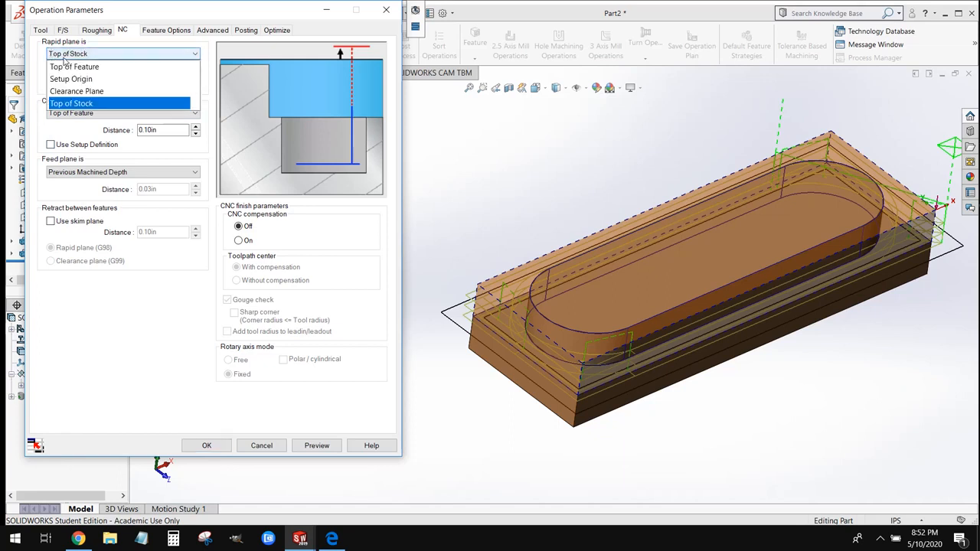
{"action": "left_click", "coordinate": [82, 104]}
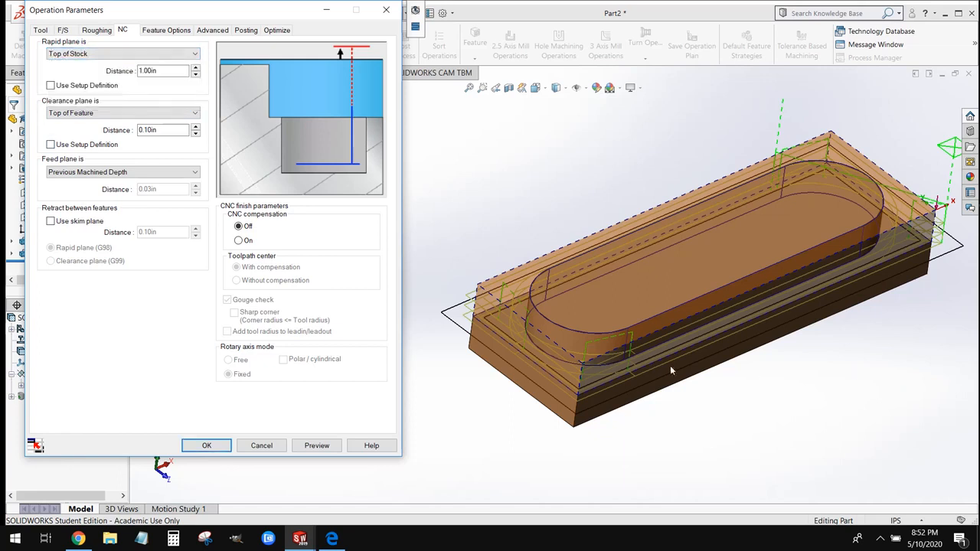
{"action": "middle_click_drag", "start_coordinate": [648, 355], "coordinate": [664, 302]}
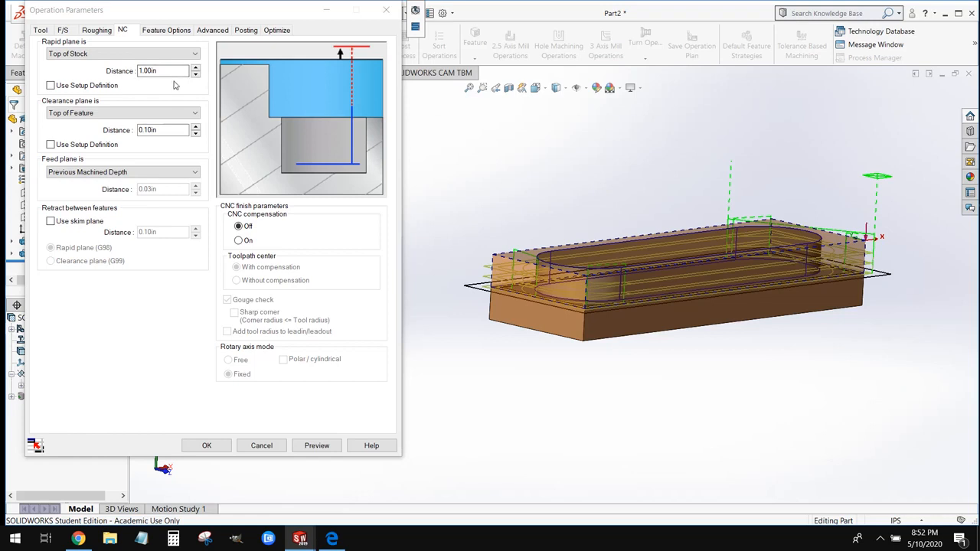
{"action": "left_click", "coordinate": [80, 113]}
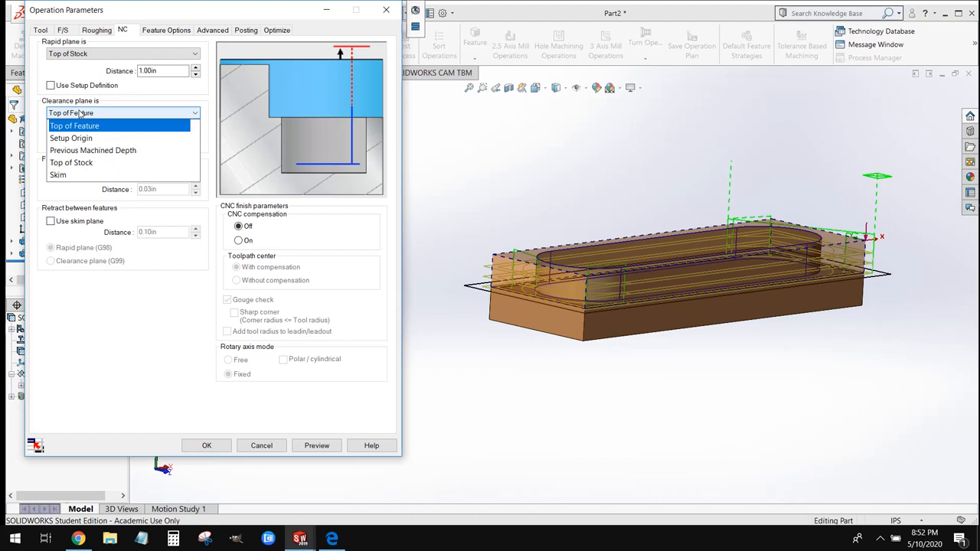
{"action": "left_click", "coordinate": [82, 161]}
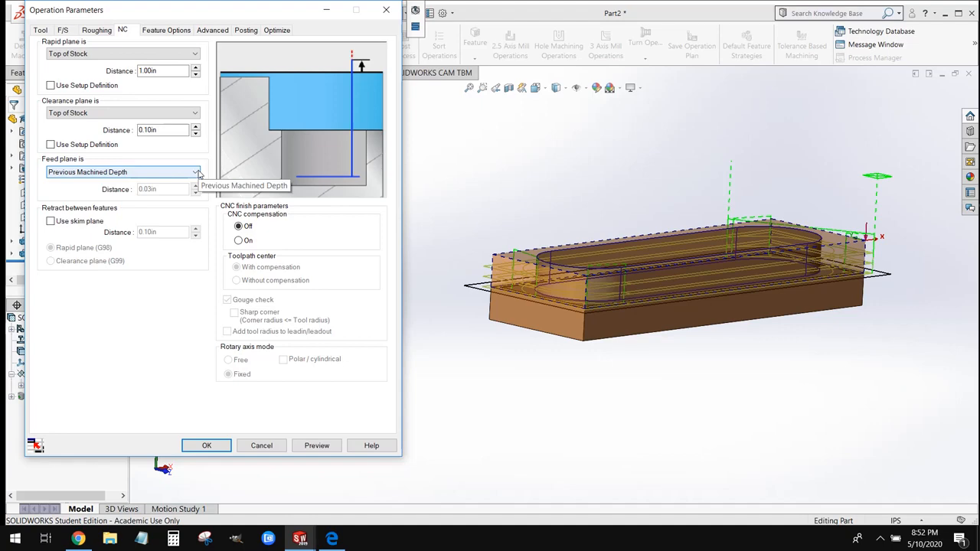
{"action": "left_click", "coordinate": [207, 445]}
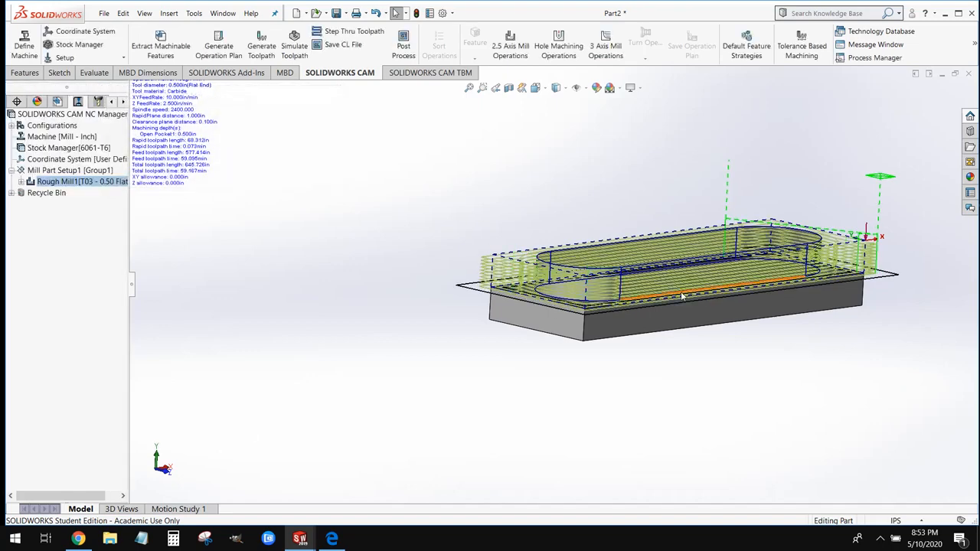
Step: Inspect the rough mill's depth passes around the boss and at the base's corner from several angles
{"action": "middle_click_drag", "start_coordinate": [679, 140], "coordinate": [672, 157]}
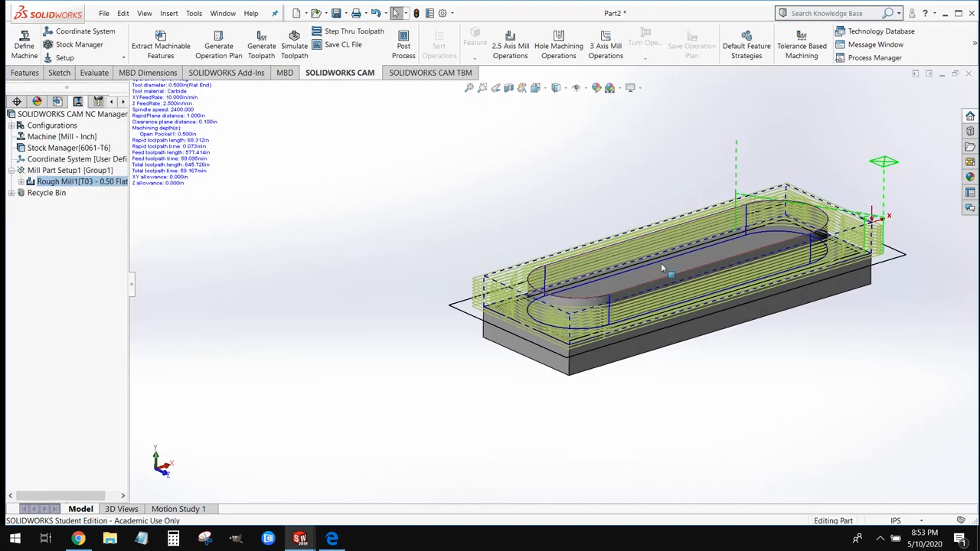
{"action": "scroll", "coordinate": [662, 267], "scroll_direction": "down", "scroll_amount": 3}
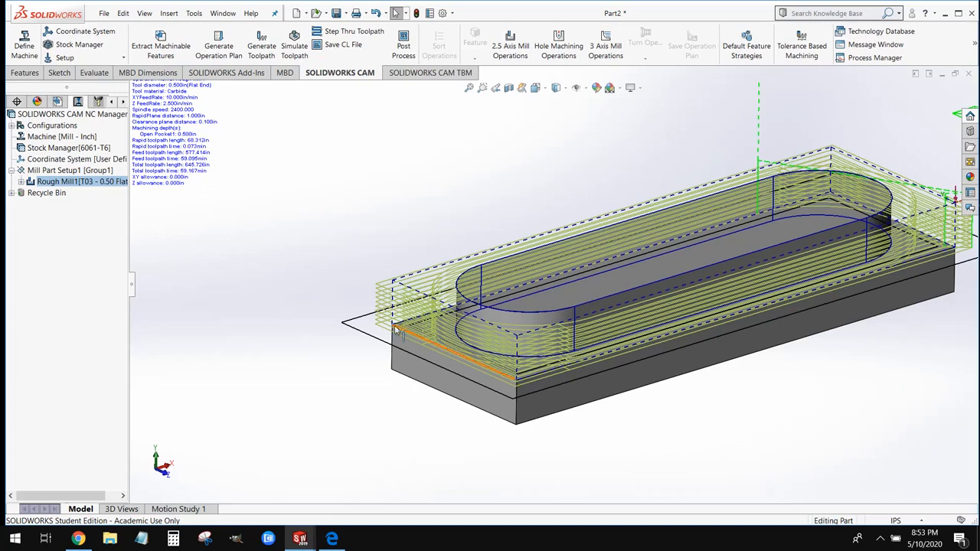
{"action": "scroll", "coordinate": [398, 329], "scroll_direction": "down", "scroll_amount": 4}
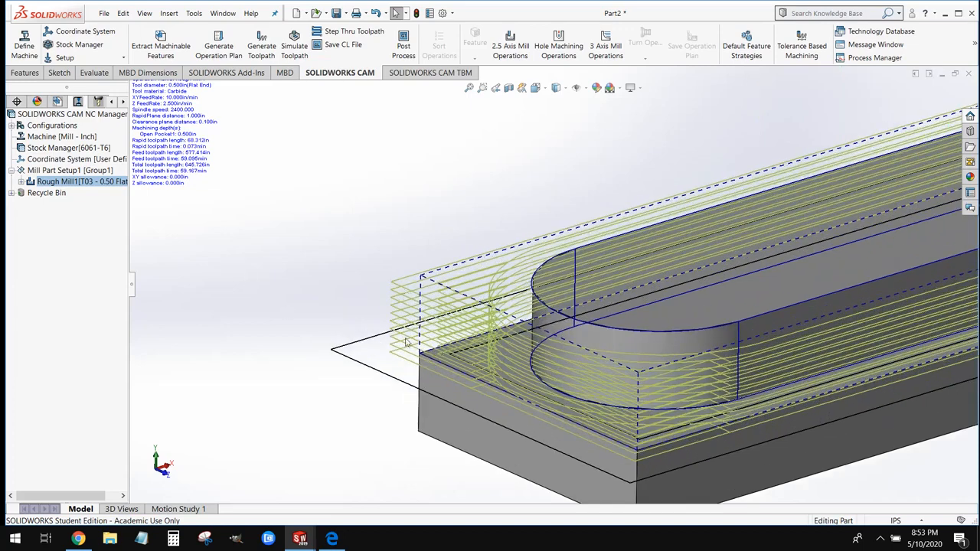
{"action": "middle_click_drag", "start_coordinate": [467, 360], "coordinate": [495, 352]}
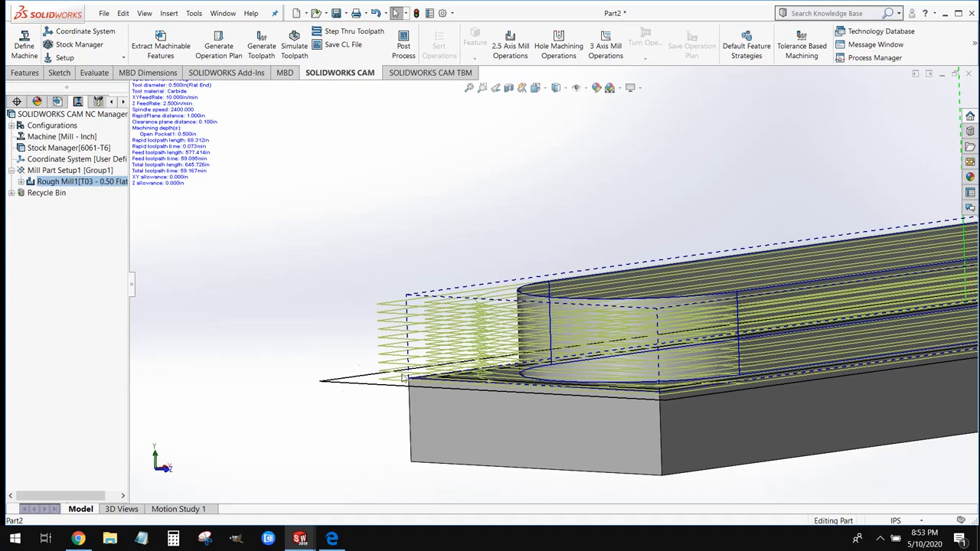
{"action": "scroll", "coordinate": [403, 377], "scroll_direction": "up", "scroll_amount": 4}
{"action": "middle_click_drag", "start_coordinate": [739, 357], "coordinate": [885, 238]}
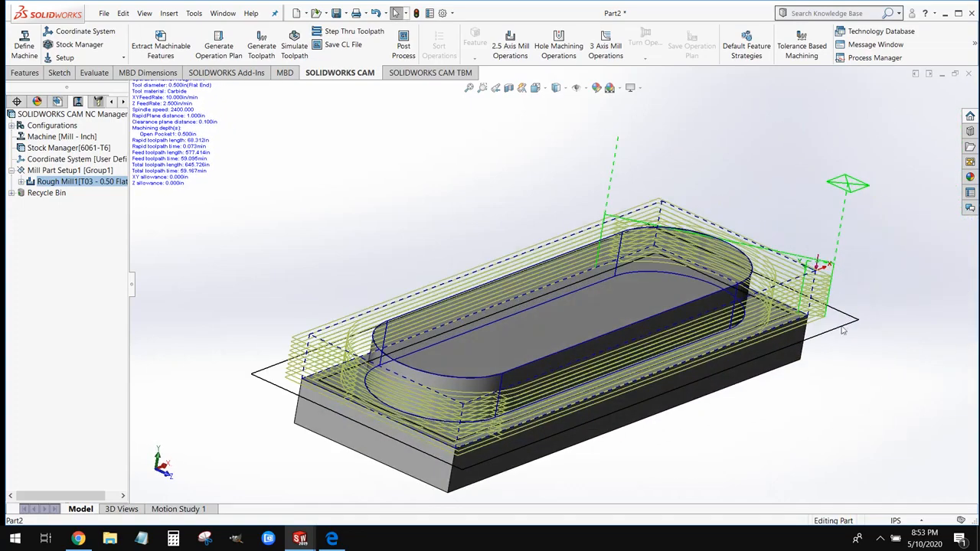
{"action": "middle_click_drag", "start_coordinate": [794, 369], "coordinate": [783, 335]}
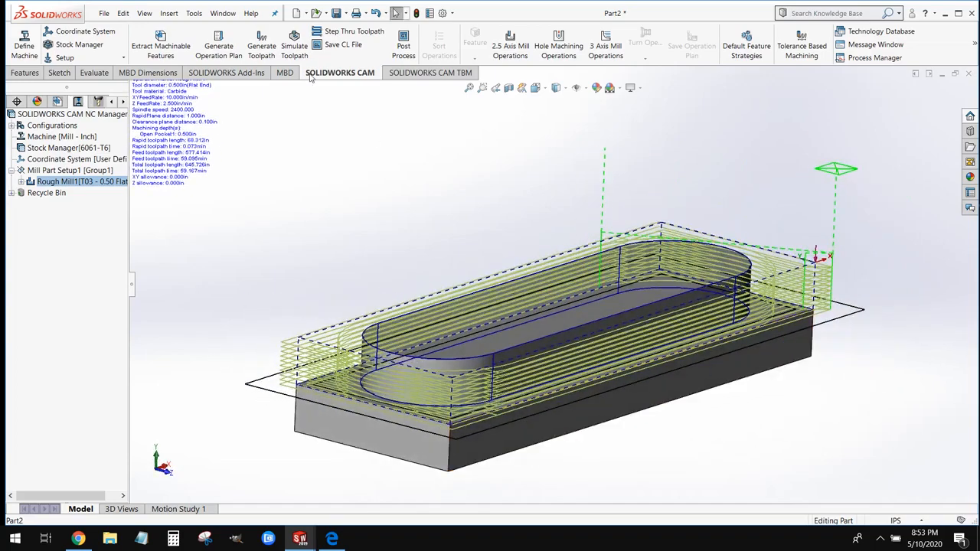
Step: Simulate the rough mill toolpath, starting at the slowest speed and raising it to the fastest to finish the run
{"action": "left_click", "coordinate": [297, 50]}
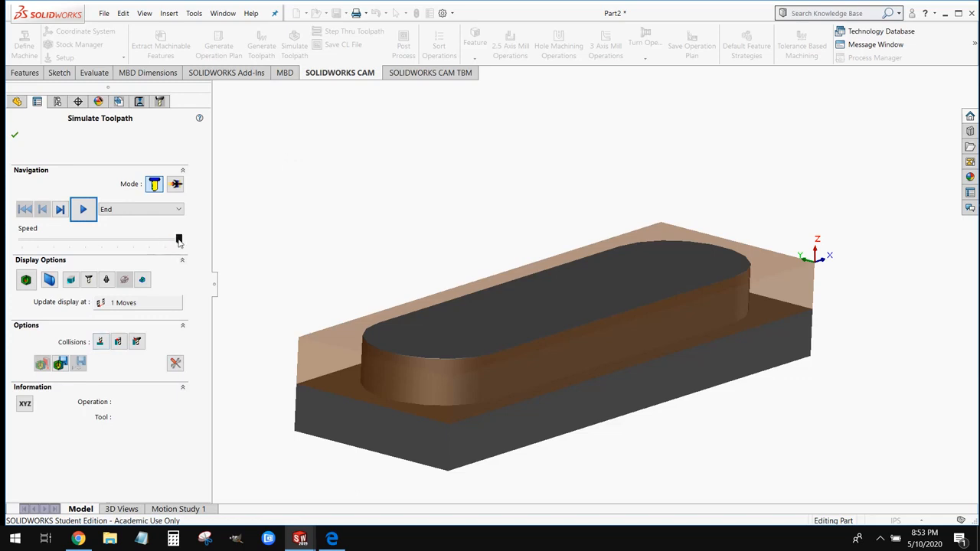
{"action": "left_click_drag", "start_coordinate": [178, 240], "coordinate": [22, 242]}
{"action": "left_click", "coordinate": [95, 209]}
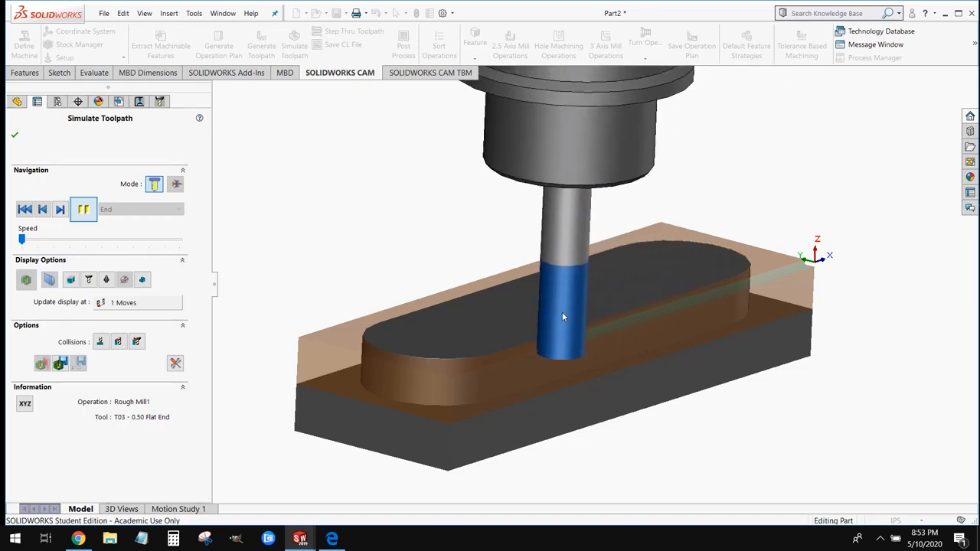
{"action": "middle_click_drag", "start_coordinate": [523, 319], "coordinate": [575, 236]}
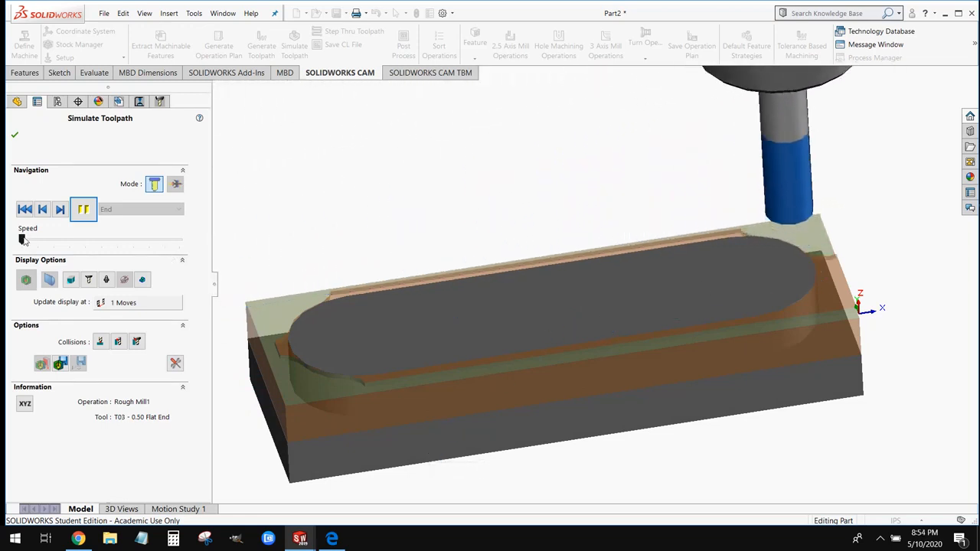
{"action": "left_click_drag", "start_coordinate": [24, 241], "coordinate": [170, 243]}
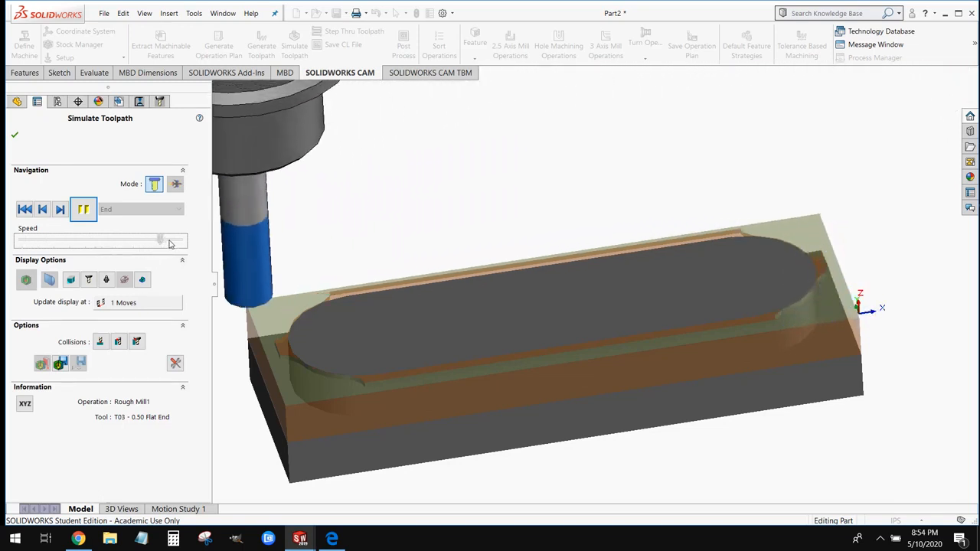
{"action": "left_click", "coordinate": [168, 242]}
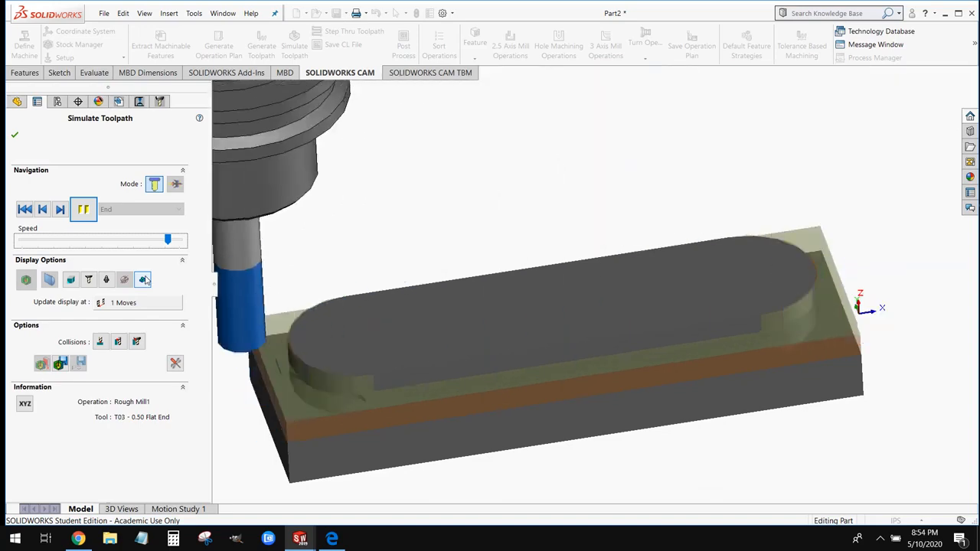
{"action": "left_click_drag", "start_coordinate": [169, 240], "coordinate": [191, 242]}
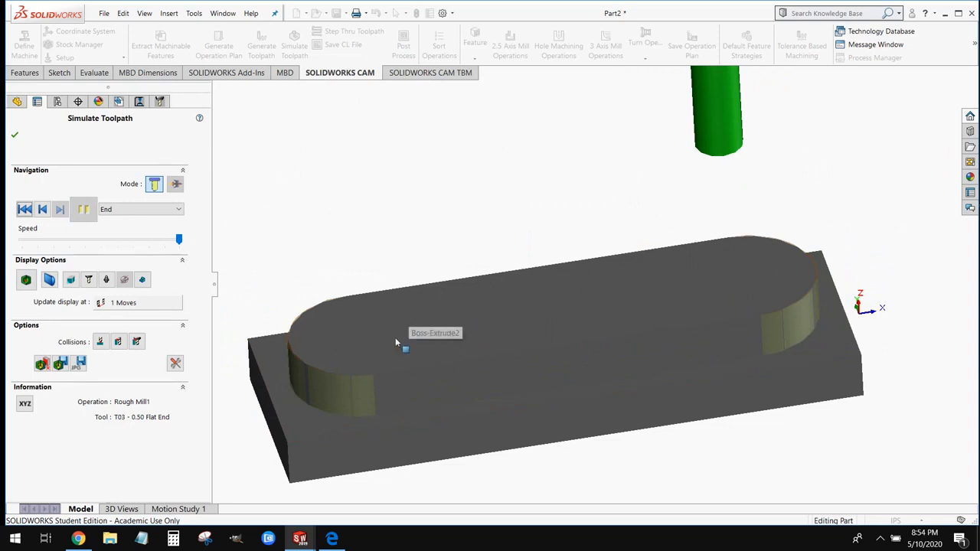
Step: Examine the simulated cut on the boss's rounded end up close, and exit the simulation back to the toolpath display
{"action": "scroll", "coordinate": [398, 353], "scroll_direction": "down", "scroll_amount": 3}
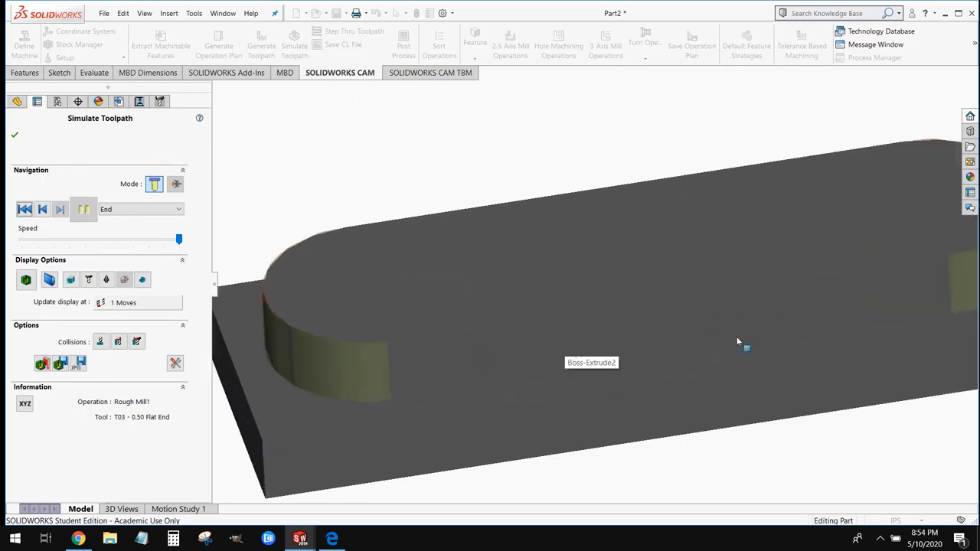
{"action": "scroll", "coordinate": [343, 356], "scroll_direction": "down", "scroll_amount": 8}
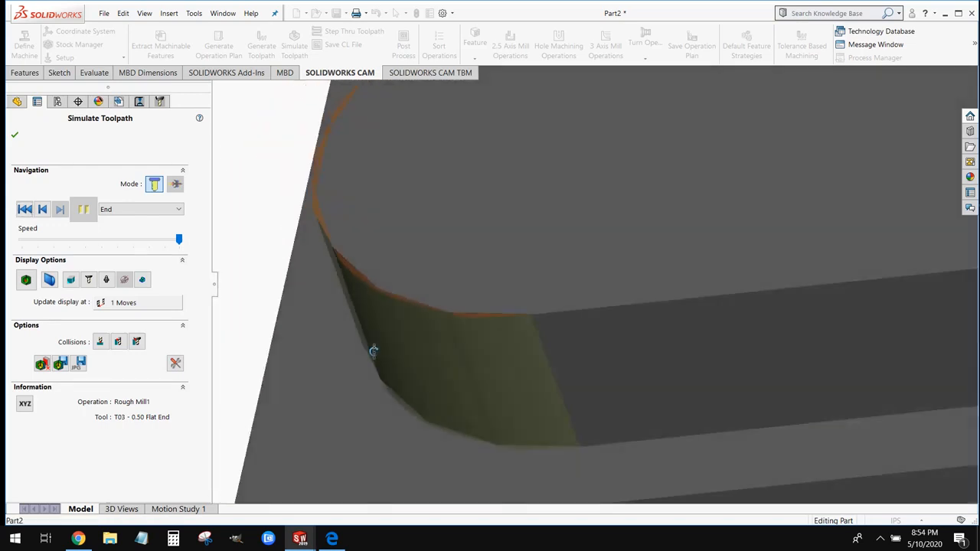
{"action": "middle_click_drag", "start_coordinate": [373, 351], "coordinate": [375, 358]}
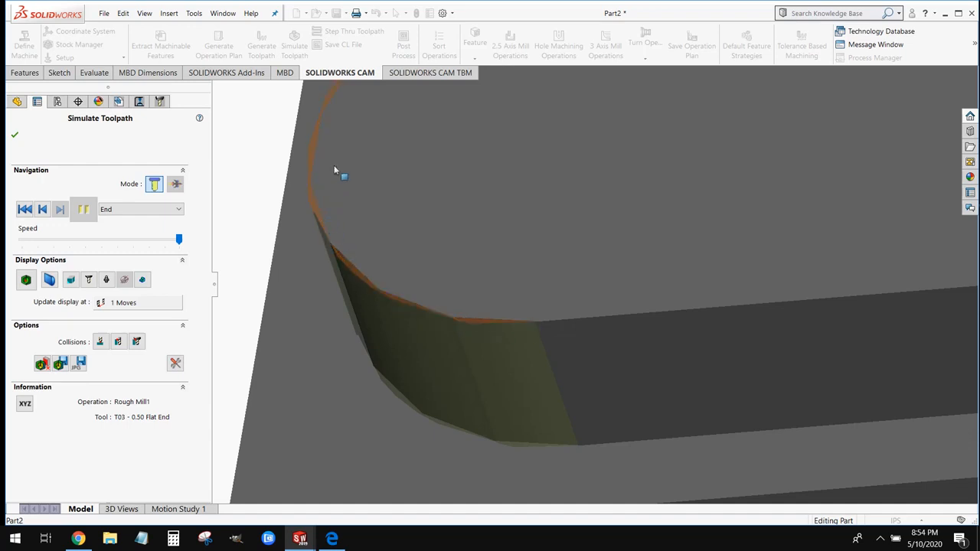
{"action": "scroll", "coordinate": [353, 202], "scroll_direction": "down", "scroll_amount": 2}
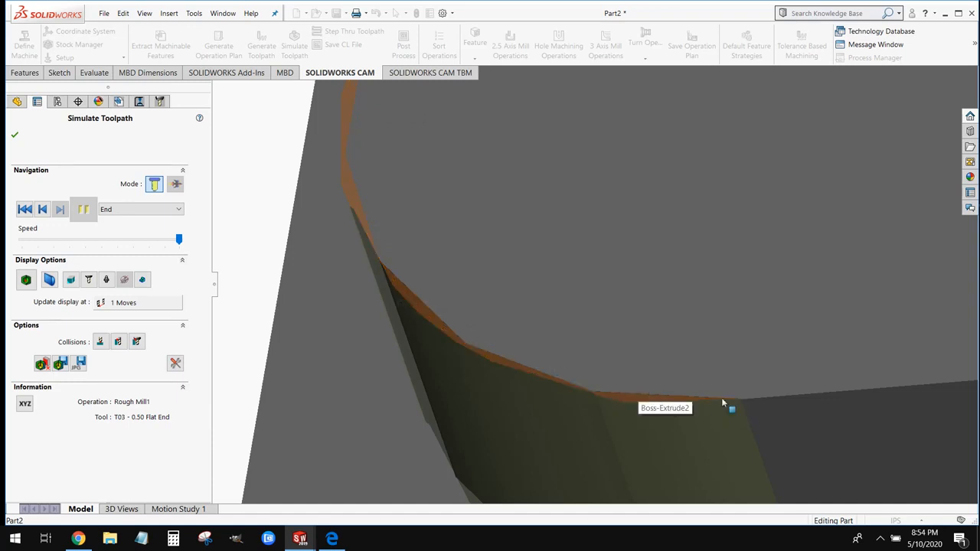
{"action": "scroll", "coordinate": [695, 399], "scroll_direction": "up", "scroll_amount": 1}
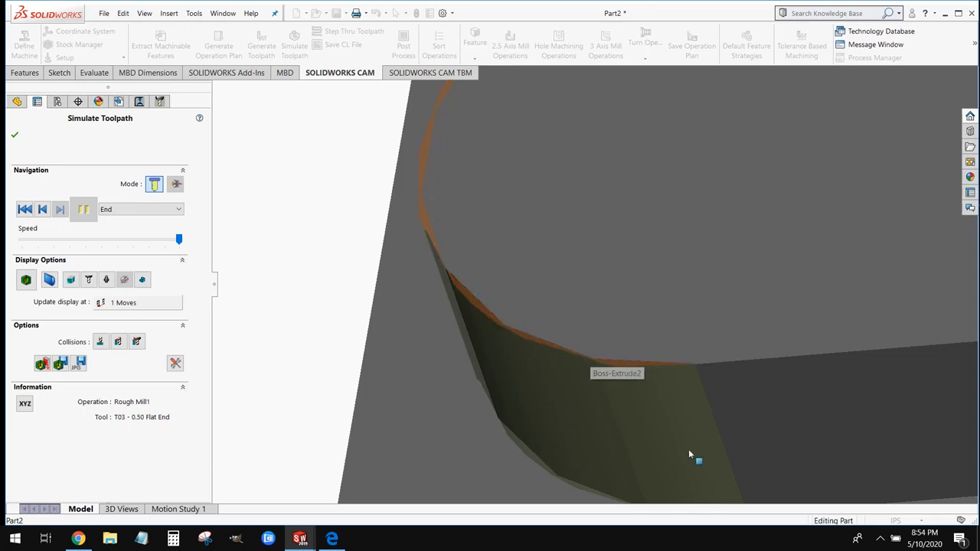
{"action": "scroll", "coordinate": [687, 447], "scroll_direction": "up", "scroll_amount": 4}
{"action": "scroll", "coordinate": [686, 305], "scroll_direction": "up", "scroll_amount": 8}
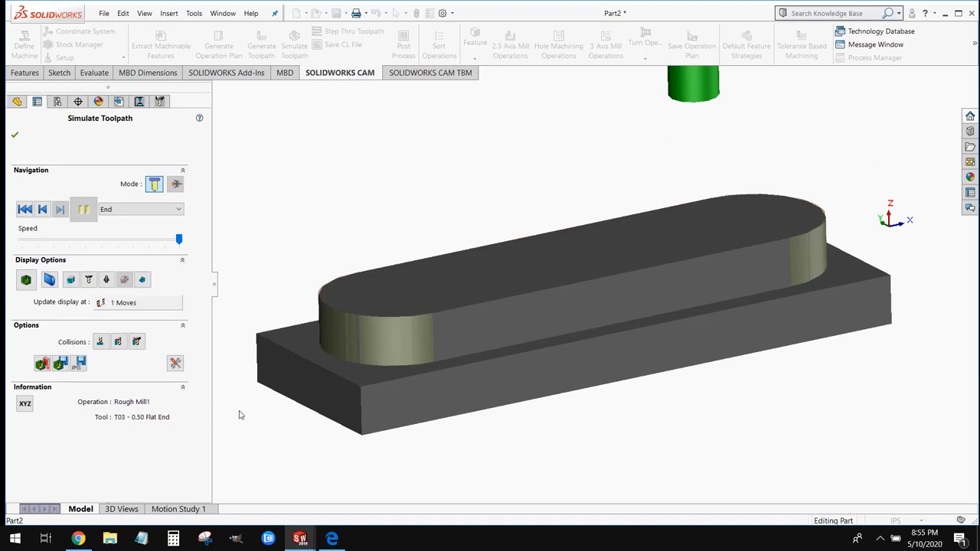
{"action": "left_click", "coordinate": [14, 134]}
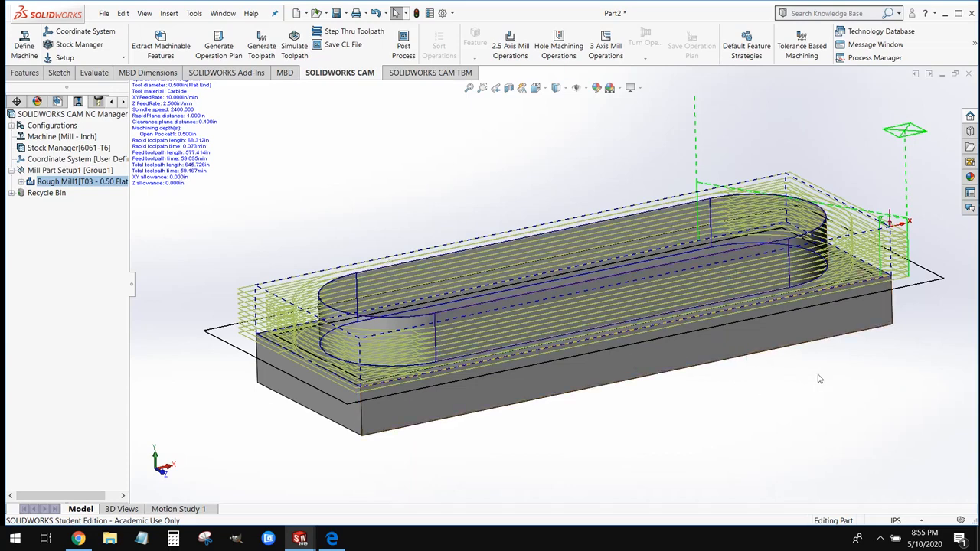
{"action": "scroll", "coordinate": [821, 372], "scroll_direction": "up", "scroll_amount": 1}
{"action": "middle_click_drag", "start_coordinate": [699, 307], "coordinate": [688, 294]}
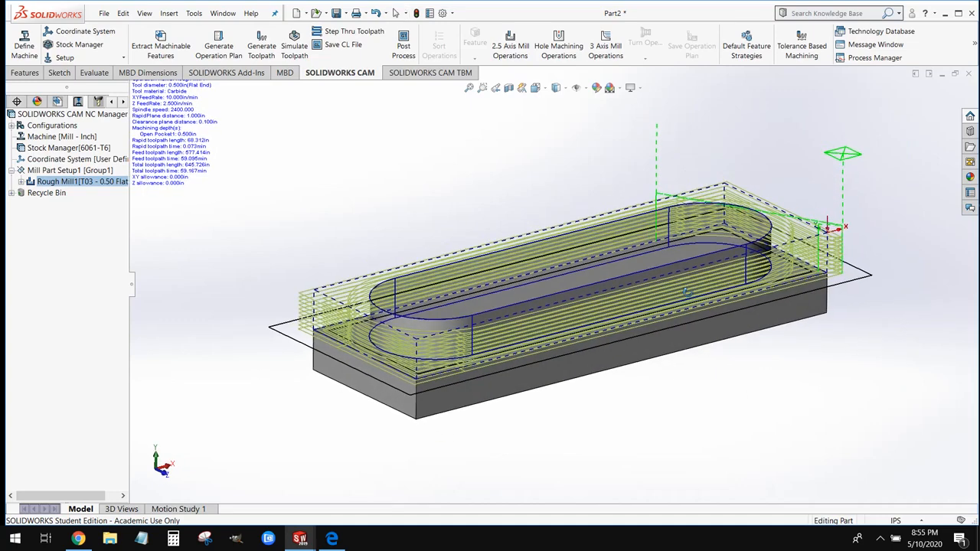